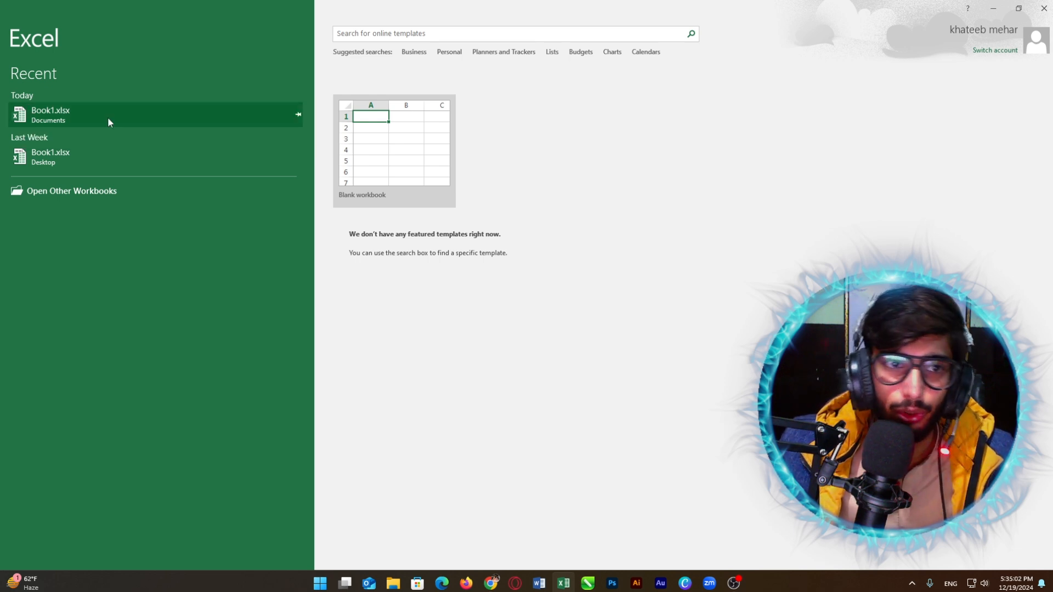
# Step: Open the recent Book1.xlsx, glance at Sheet2's Student Result Card, and settle on Sheet1's Student Fee Sheet
pyautogui.click(63, 117)
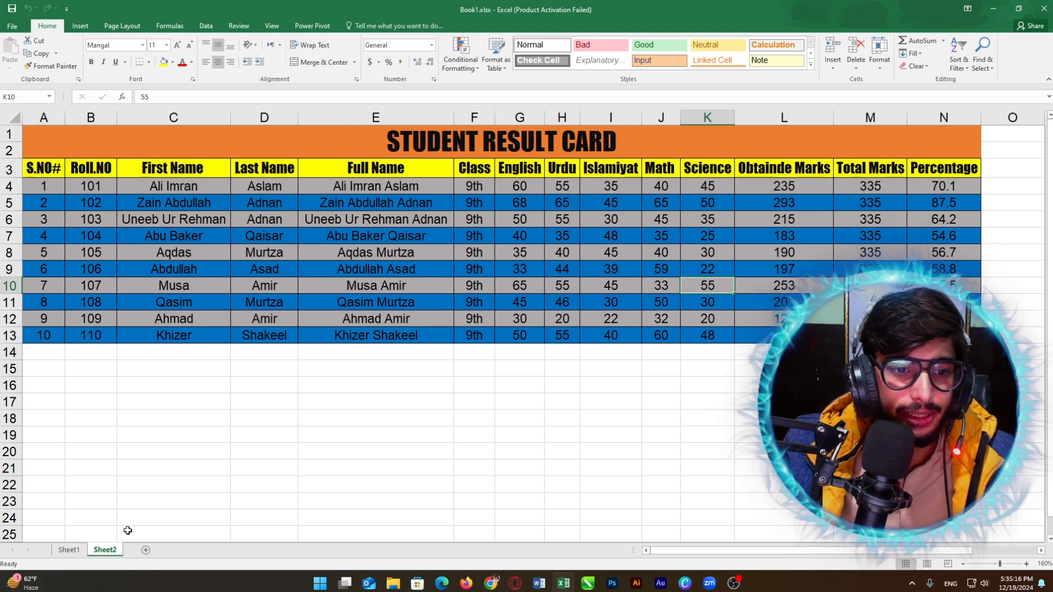
pyautogui.click(61, 551)
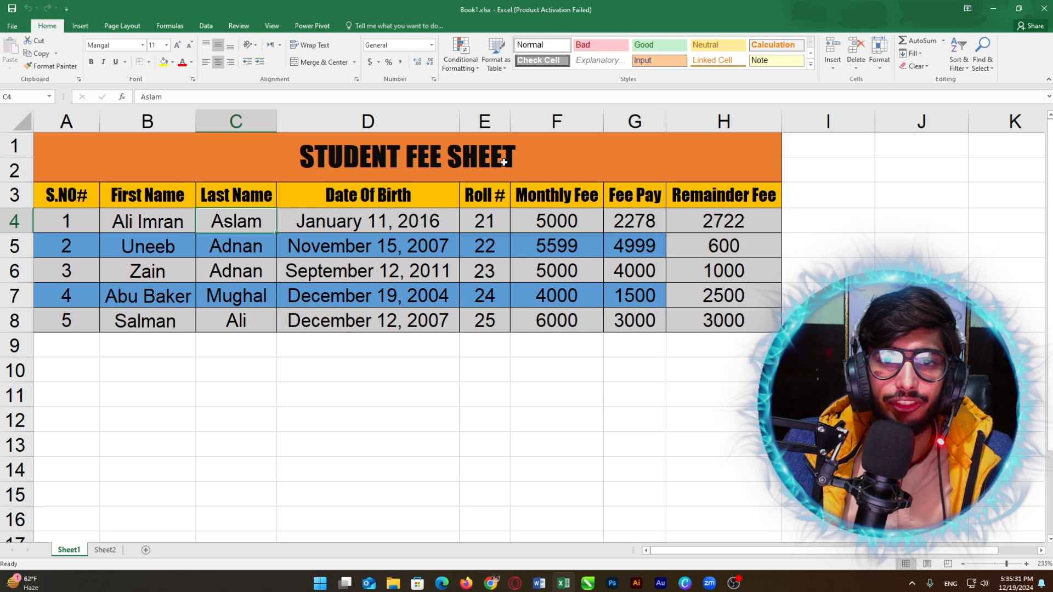
pyautogui.click(113, 551)
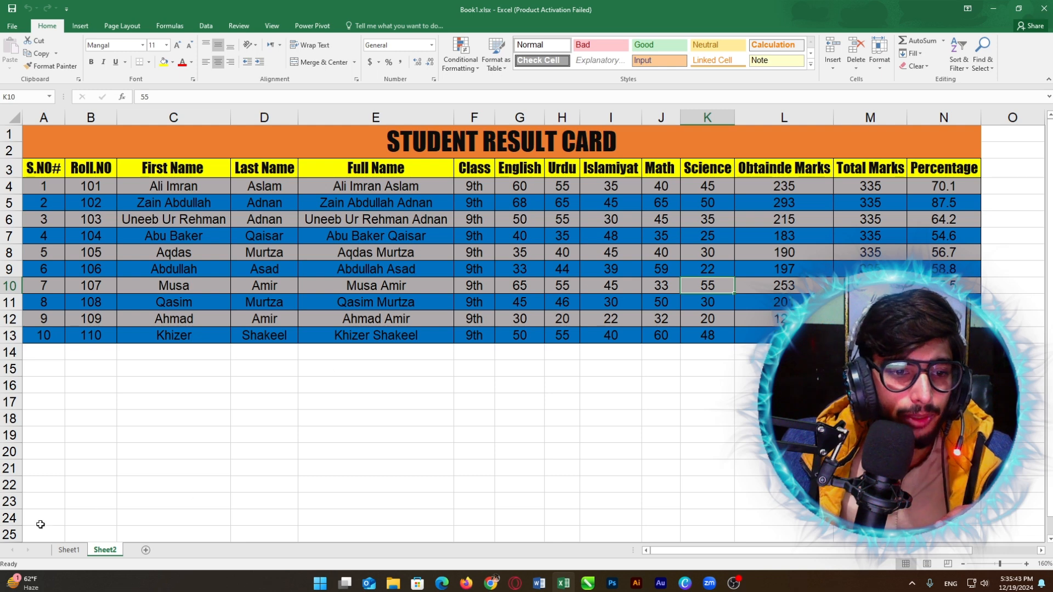
pyautogui.click(68, 553)
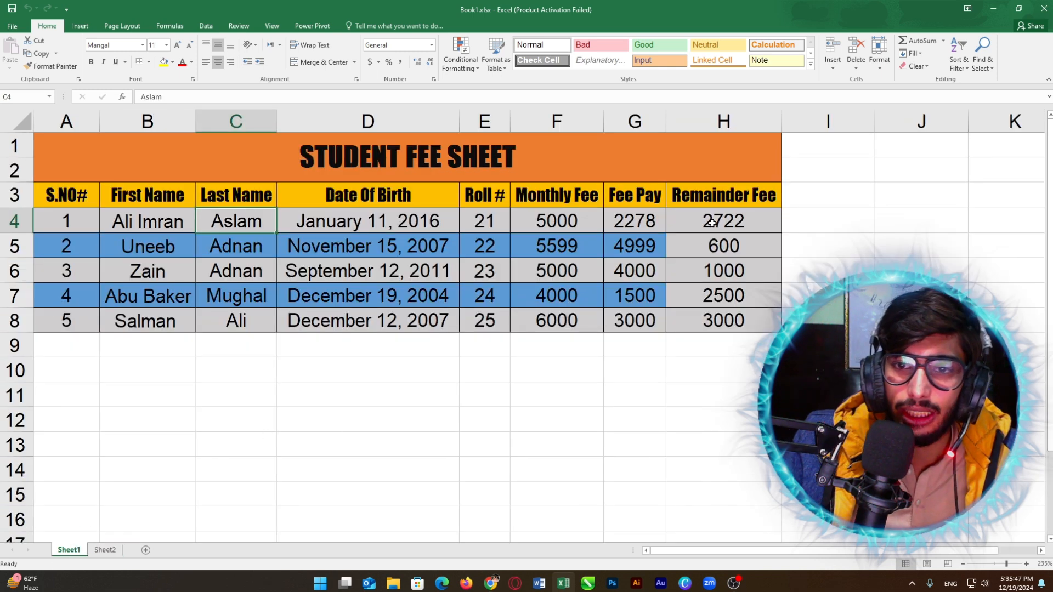
# Step: Clear the Remainder Fee values in H4:H8
pyautogui.moveTo(711, 222); pyautogui.dragTo(708, 310)
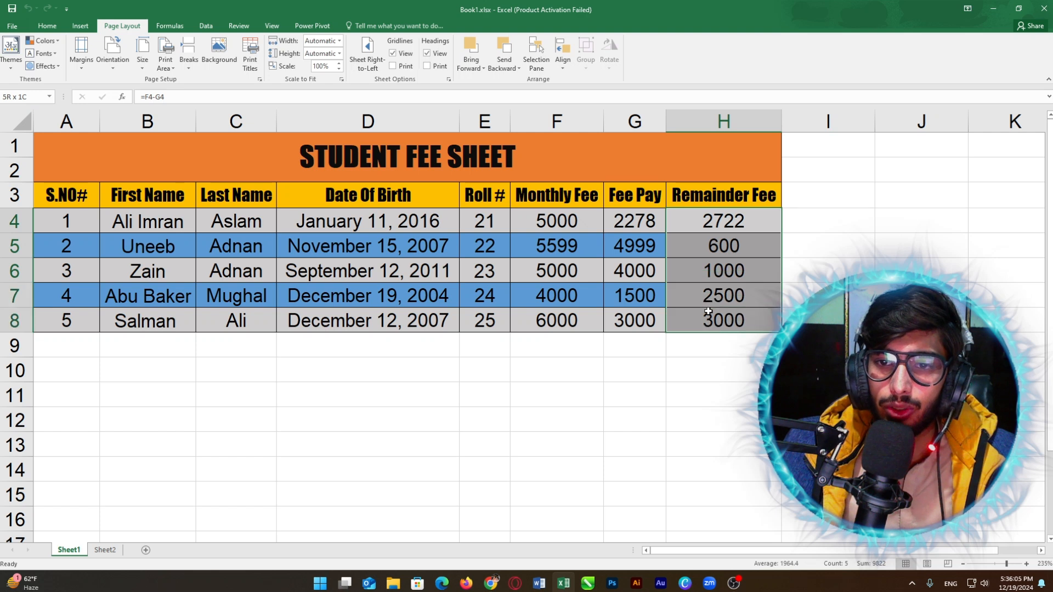
pyautogui.press('Delete')
pyautogui.click(721, 223)
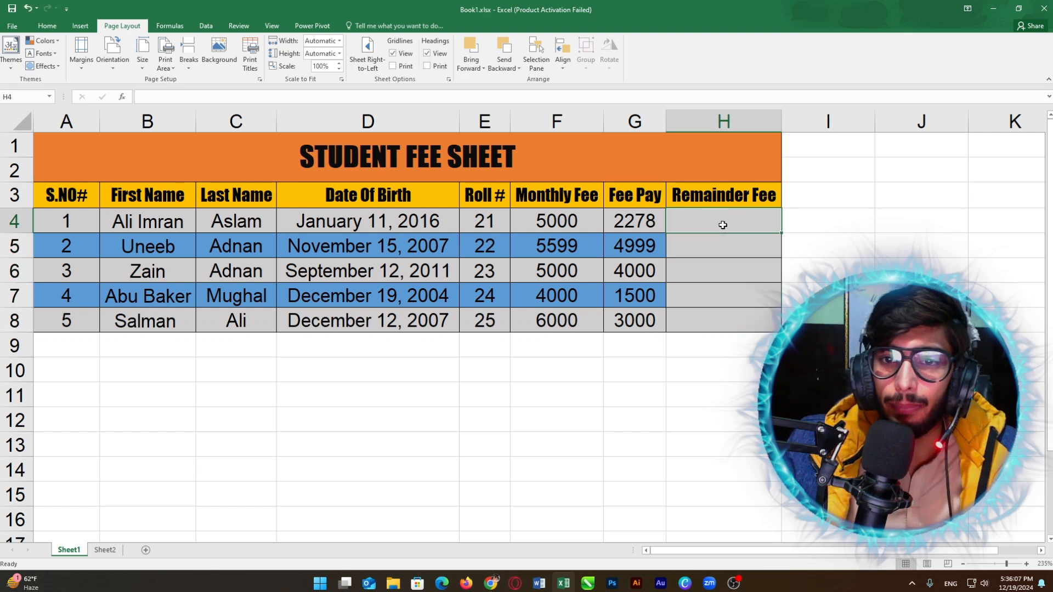
pyautogui.click(557, 215)
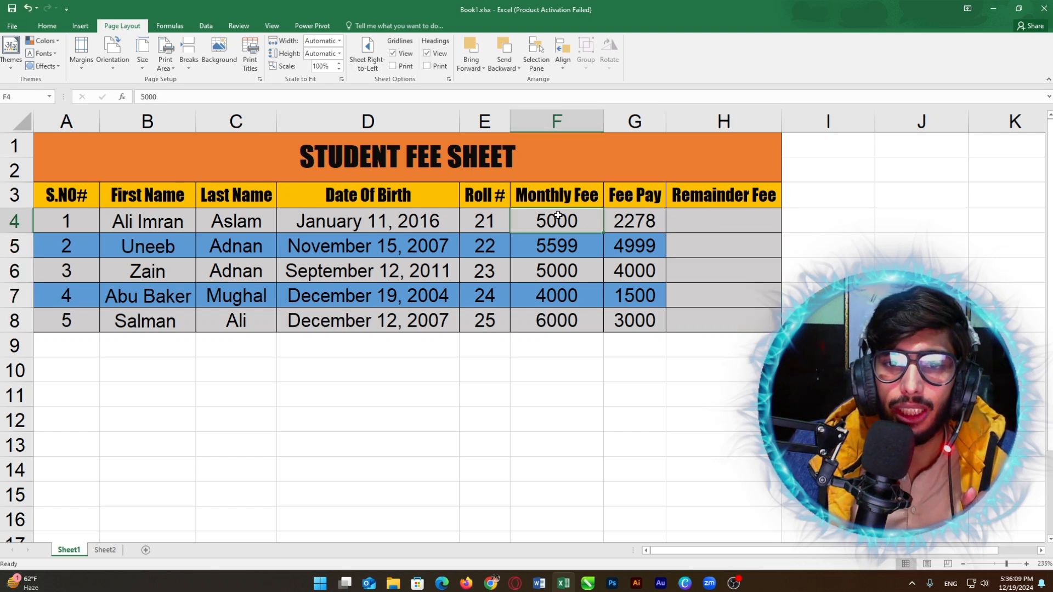
pyautogui.click(633, 219)
# Step: Enter the formula =F4-G4 in H4 to compute the first remainder fee
pyautogui.click(694, 219)
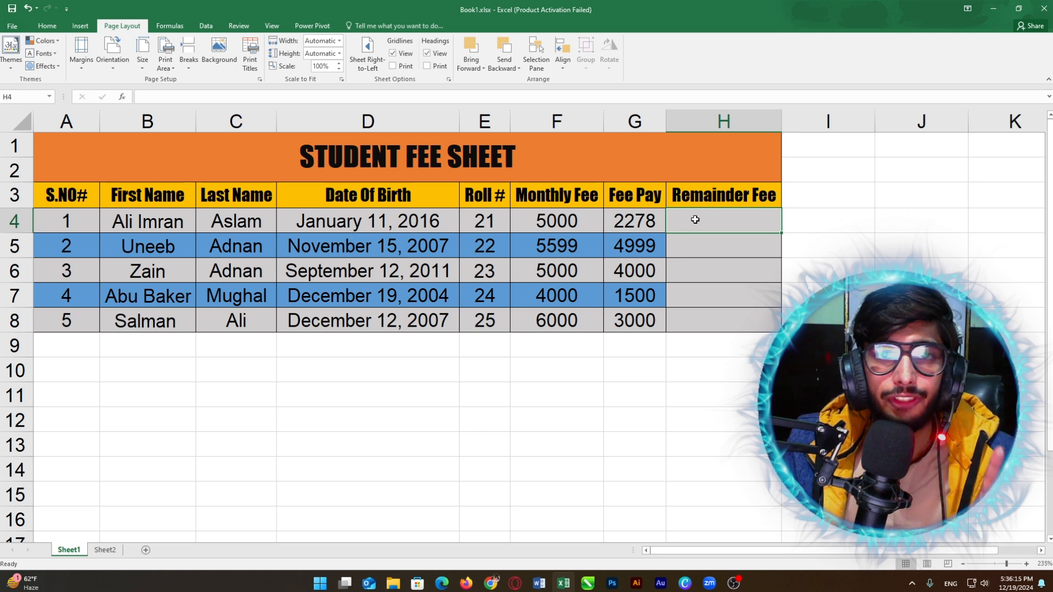
pyautogui.write('=')
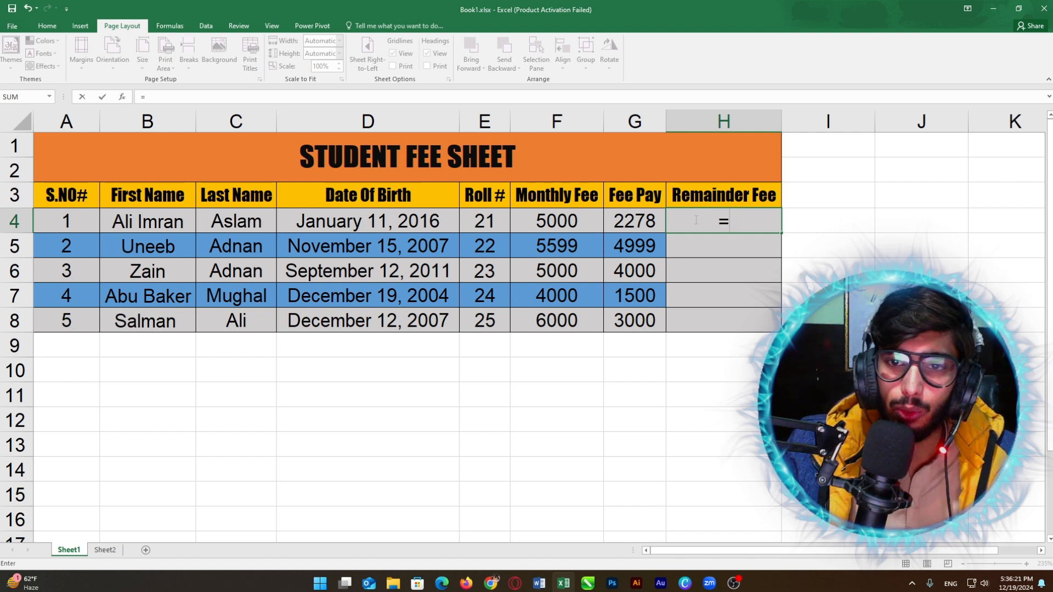
pyautogui.click(568, 224)
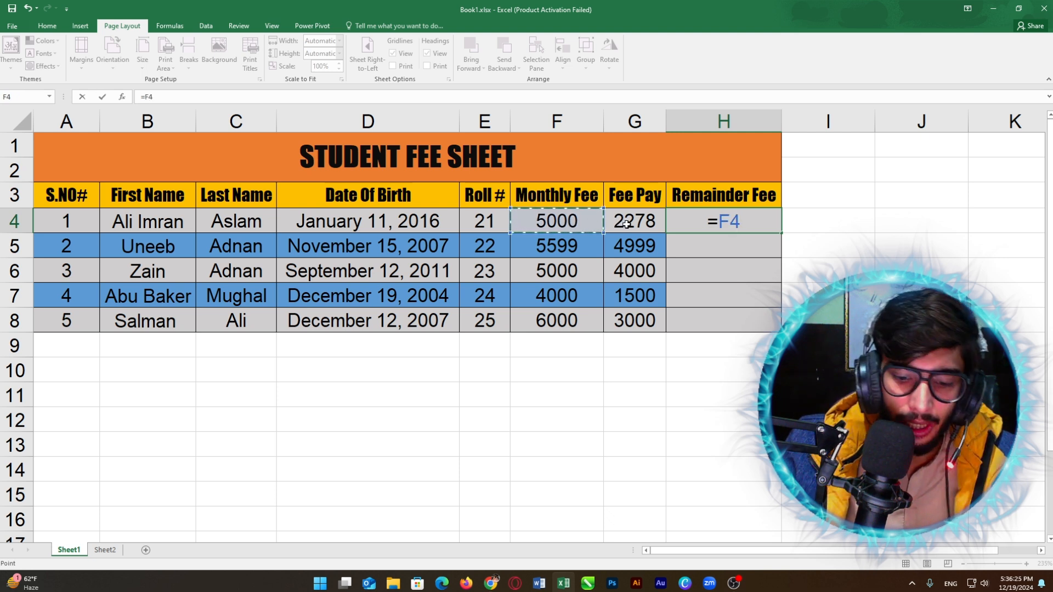
pyautogui.write('-')
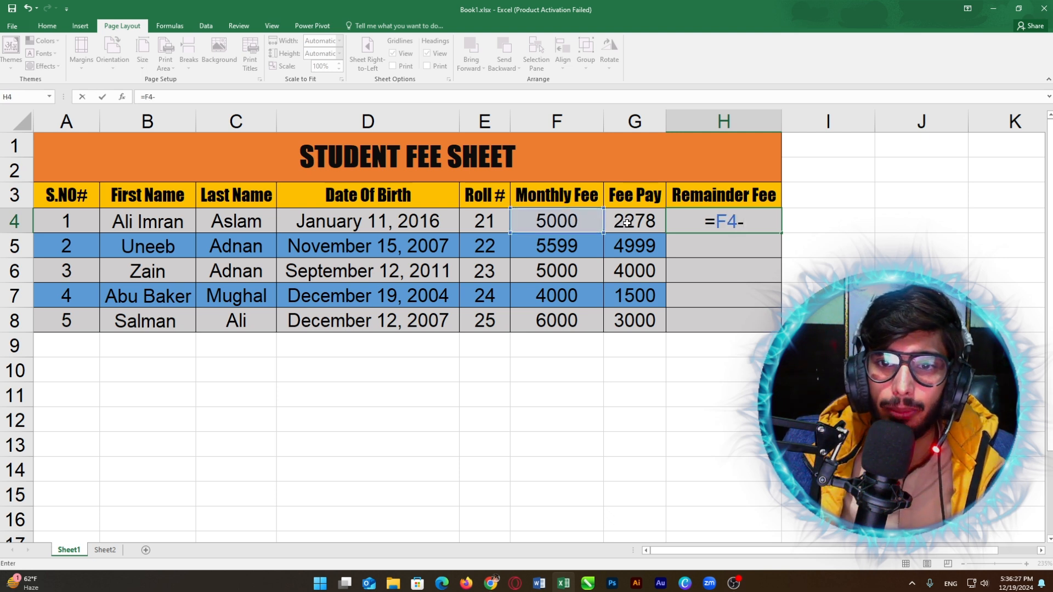
pyautogui.click(626, 223)
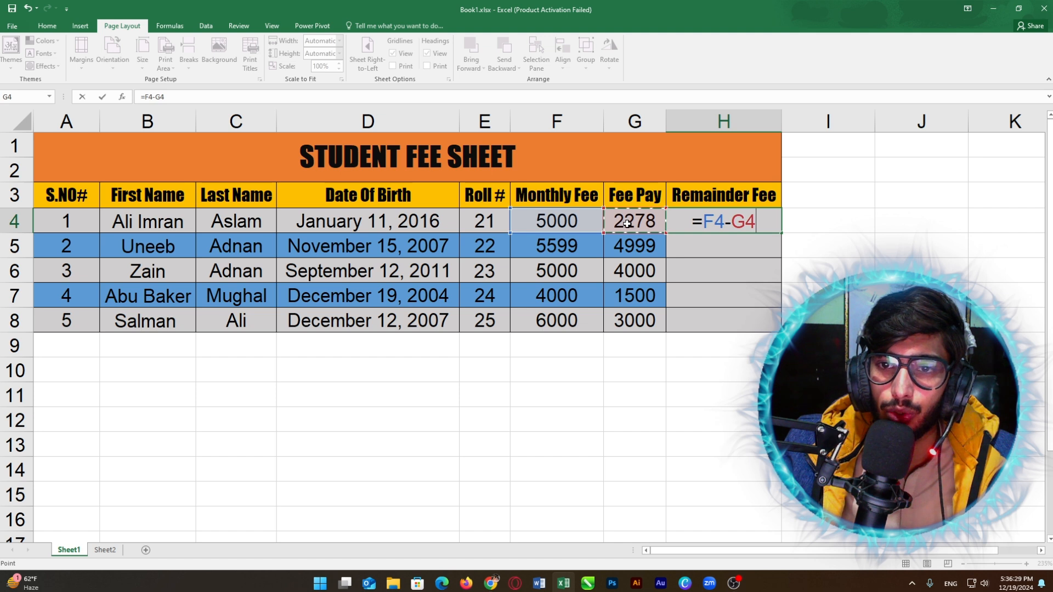
pyautogui.press('Return')
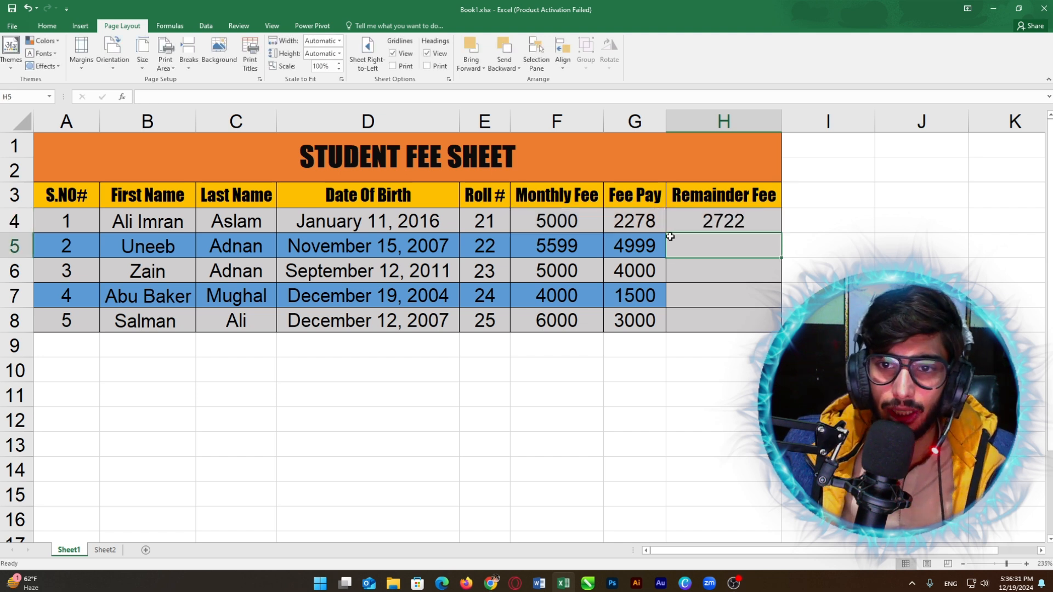
# Step: Check that H4 shows 2722, Monthly Fee 5000 minus Fee Pay 2278
pyautogui.press('Up')
pyautogui.click(556, 223)
pyautogui.click(648, 222)
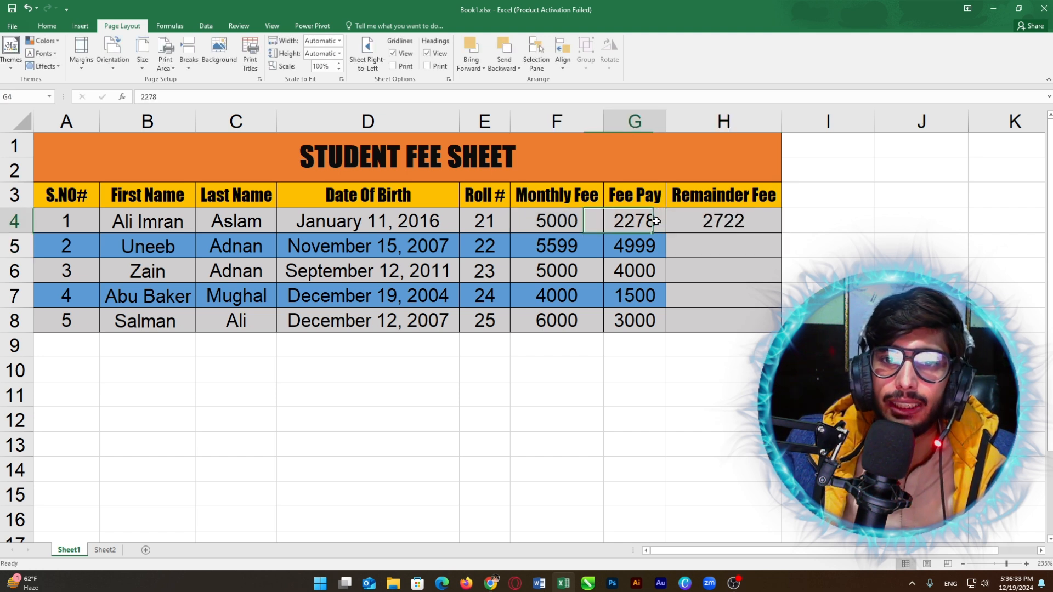
pyautogui.click(577, 222)
pyautogui.click(636, 222)
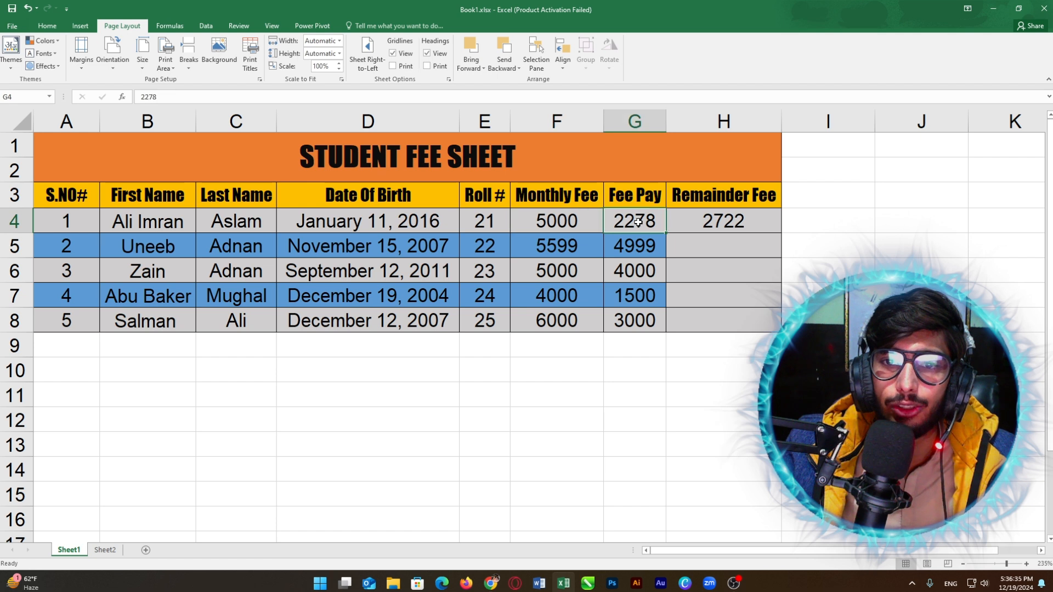
pyautogui.click(724, 216)
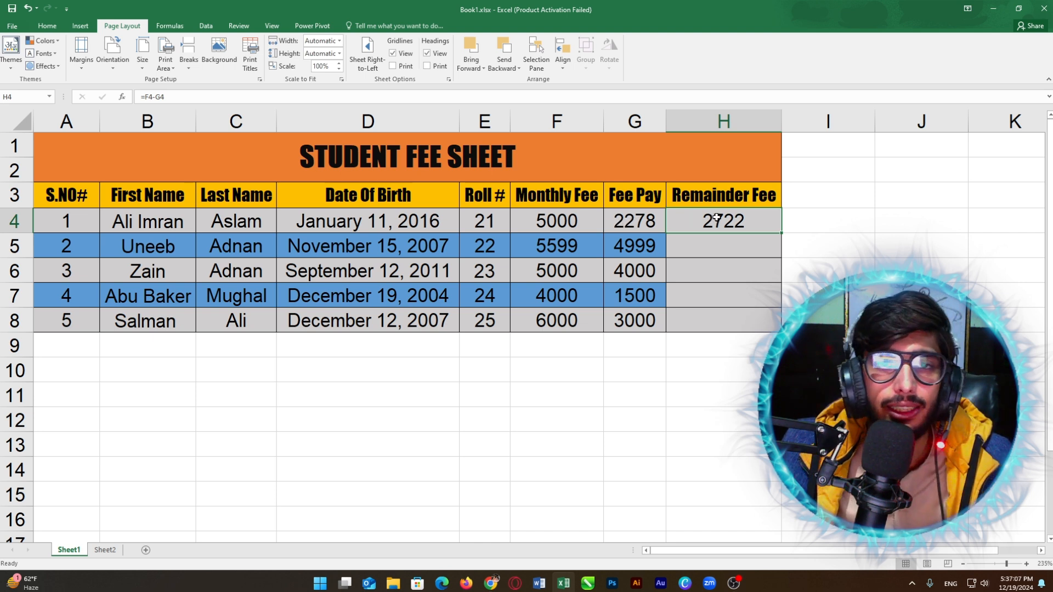
# Step: Fill H4's =F4-G4 down to H8, giving remainders 600, 1000, 2500 and 3000
pyautogui.click(567, 221)
pyautogui.click(699, 220)
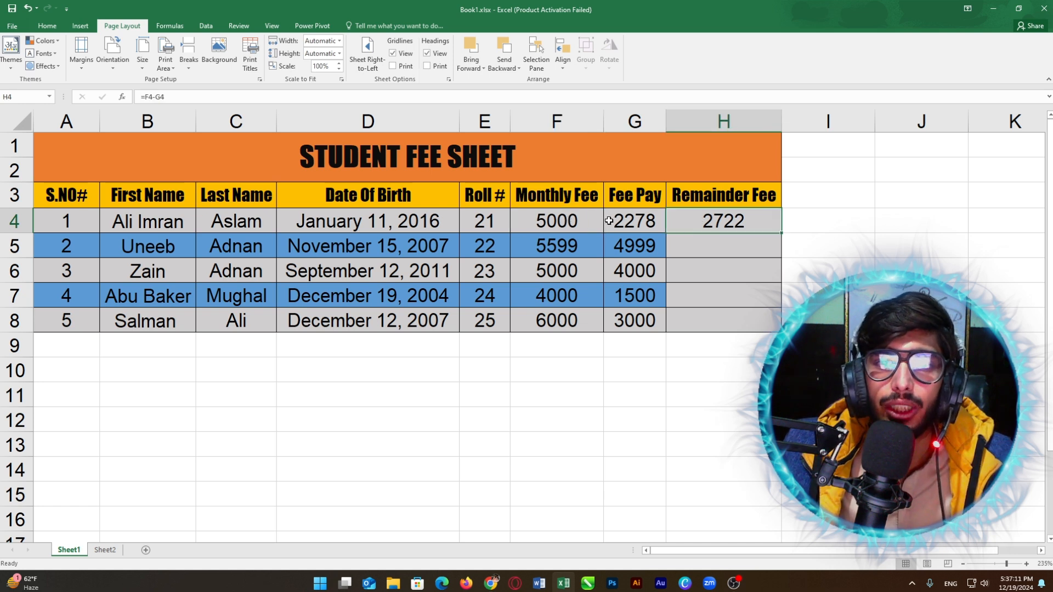
pyautogui.click(560, 222)
pyautogui.click(630, 221)
pyautogui.moveTo(563, 222); pyautogui.dragTo(636, 222)
pyautogui.click(708, 217)
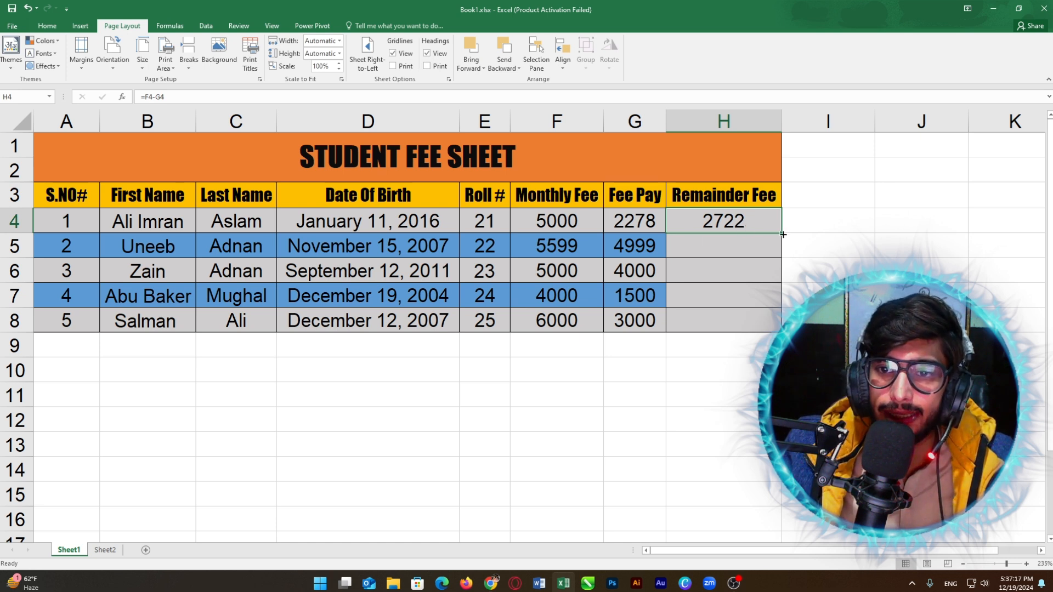
pyautogui.moveTo(782, 235); pyautogui.dragTo(778, 329)
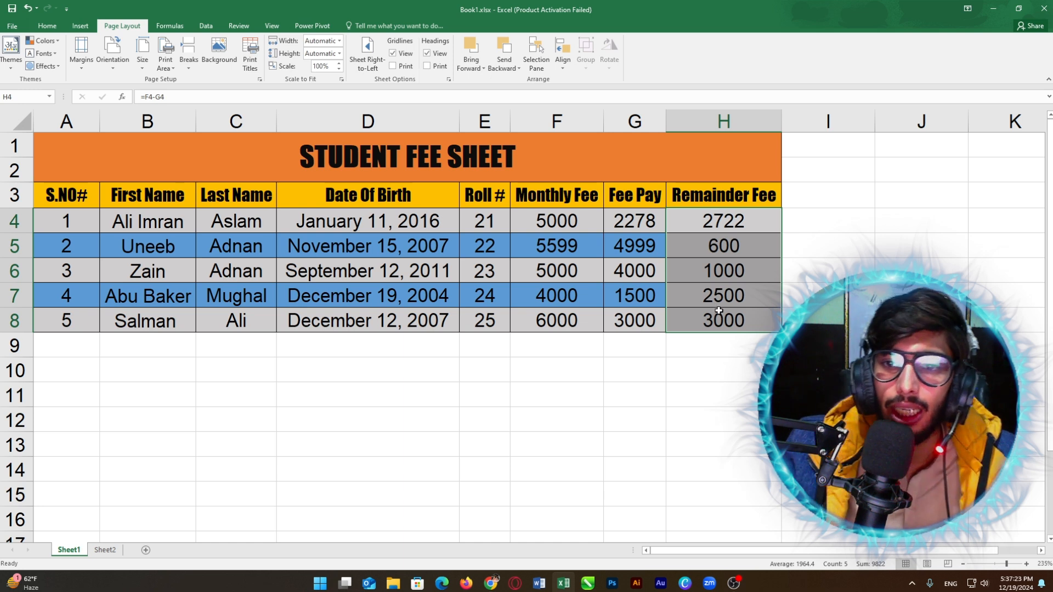
pyautogui.click(830, 241)
pyautogui.click(686, 221)
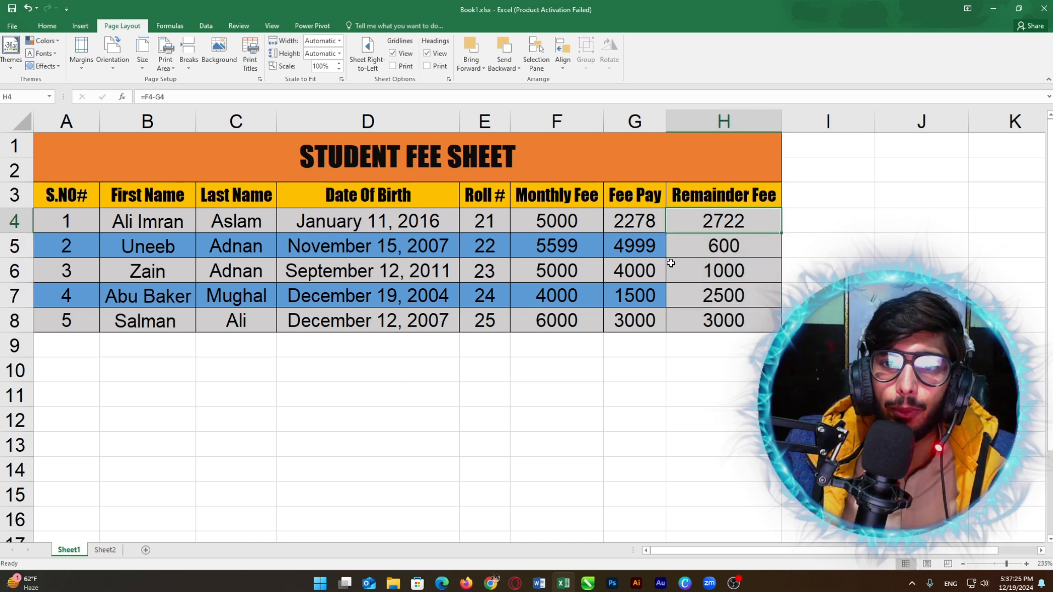
pyautogui.click(692, 294)
pyautogui.click(702, 229)
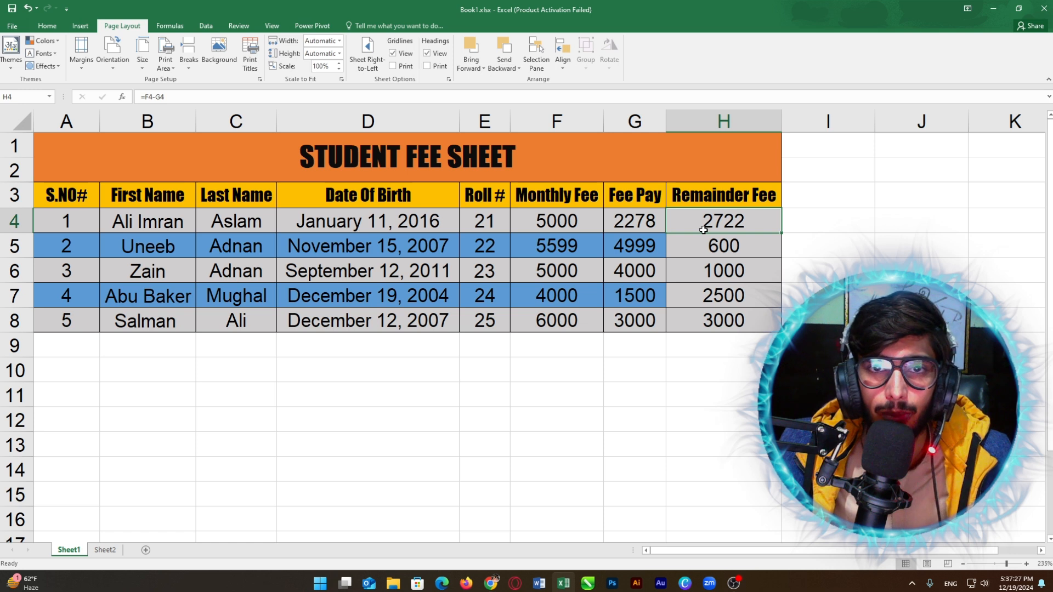
# Step: Change the first student's Monthly Fee in F4 to 3000
pyautogui.click(636, 222)
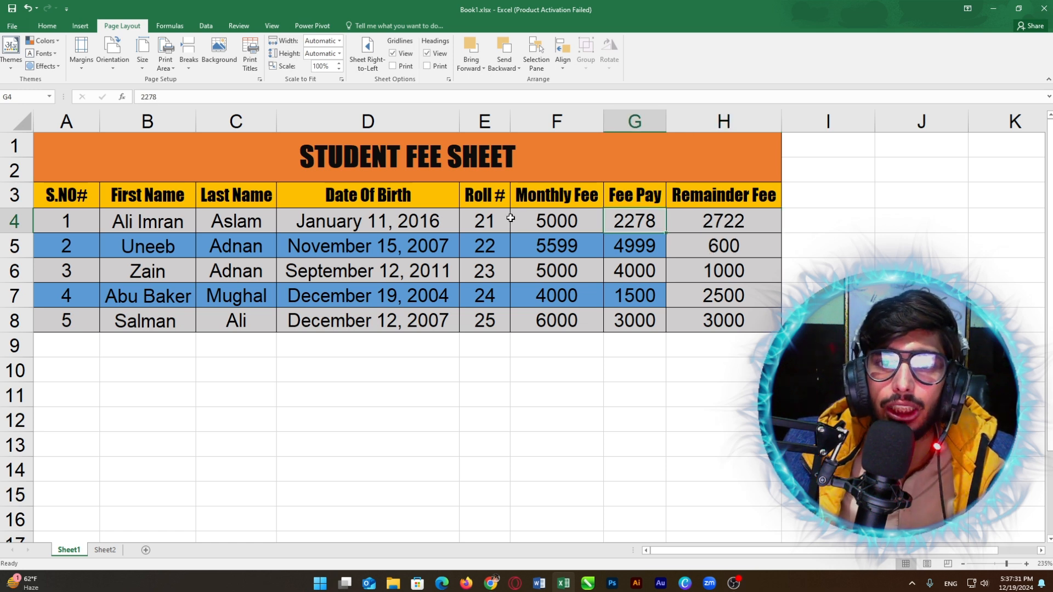
pyautogui.click(550, 224)
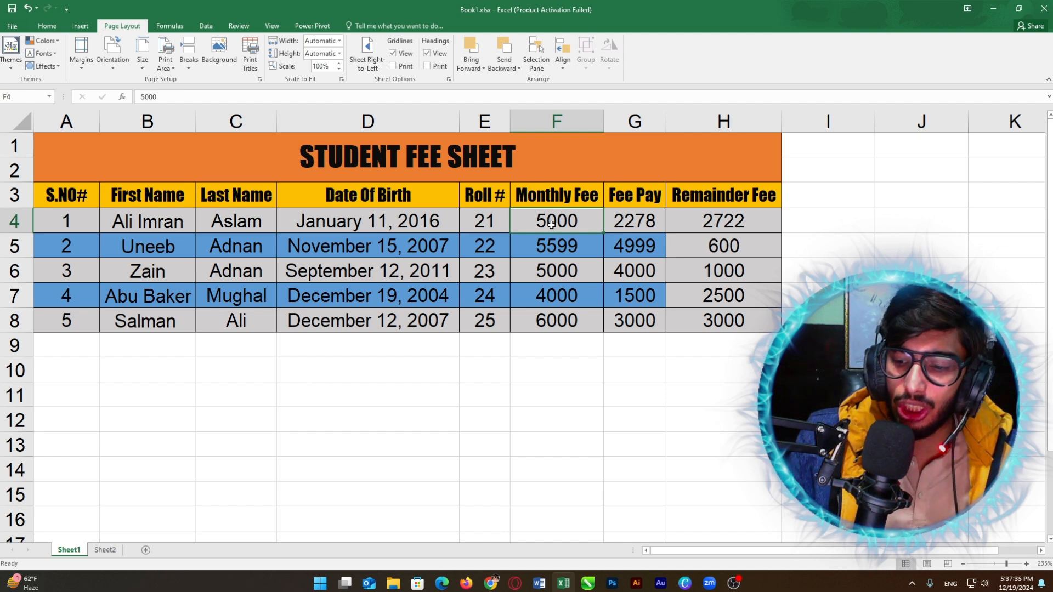
pyautogui.write('3000')
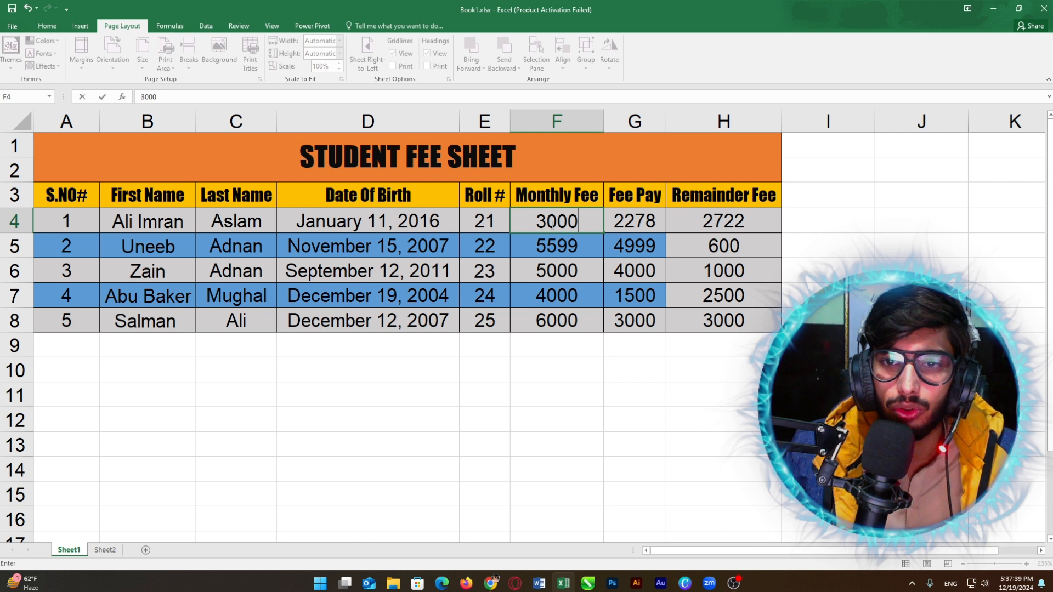
pyautogui.press('Tab')
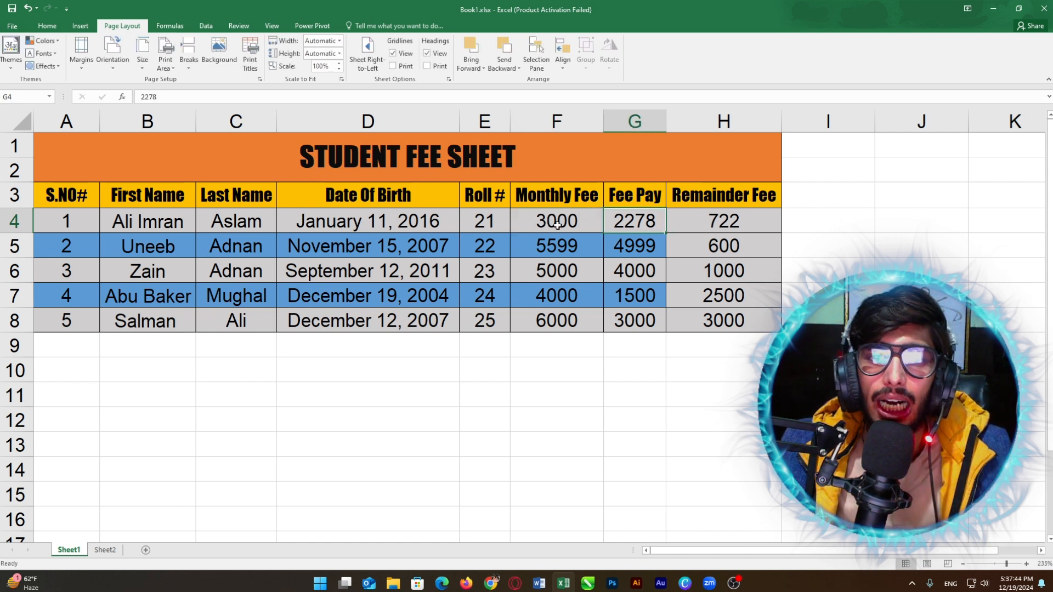
pyautogui.click(555, 225)
pyautogui.press('Right')
pyautogui.press('Right')
# Step: Confirm H4's =F4-G4 now recalculates to 722
pyautogui.click(559, 222)
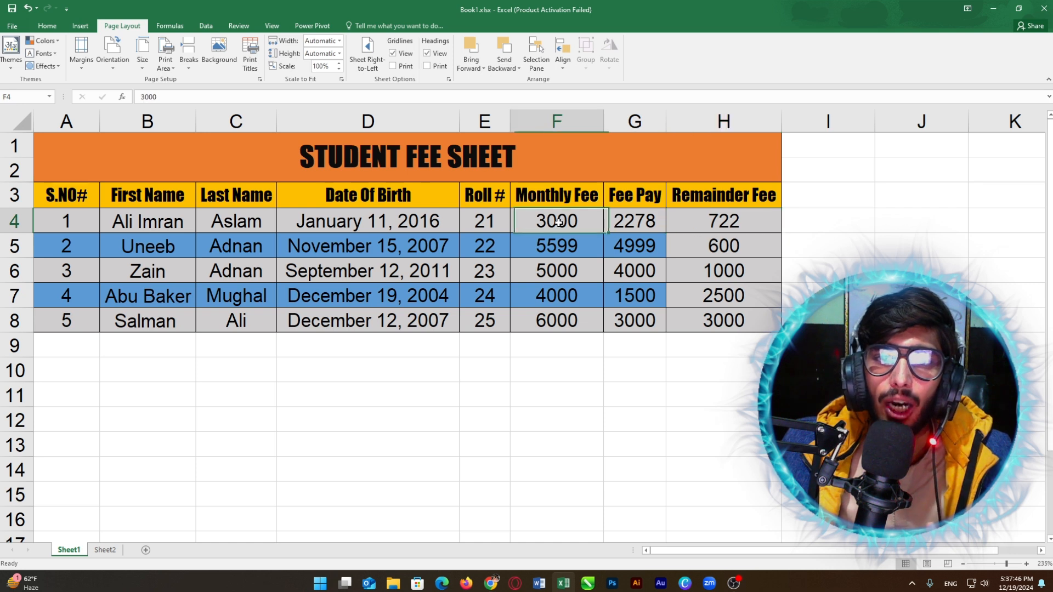
pyautogui.click(681, 222)
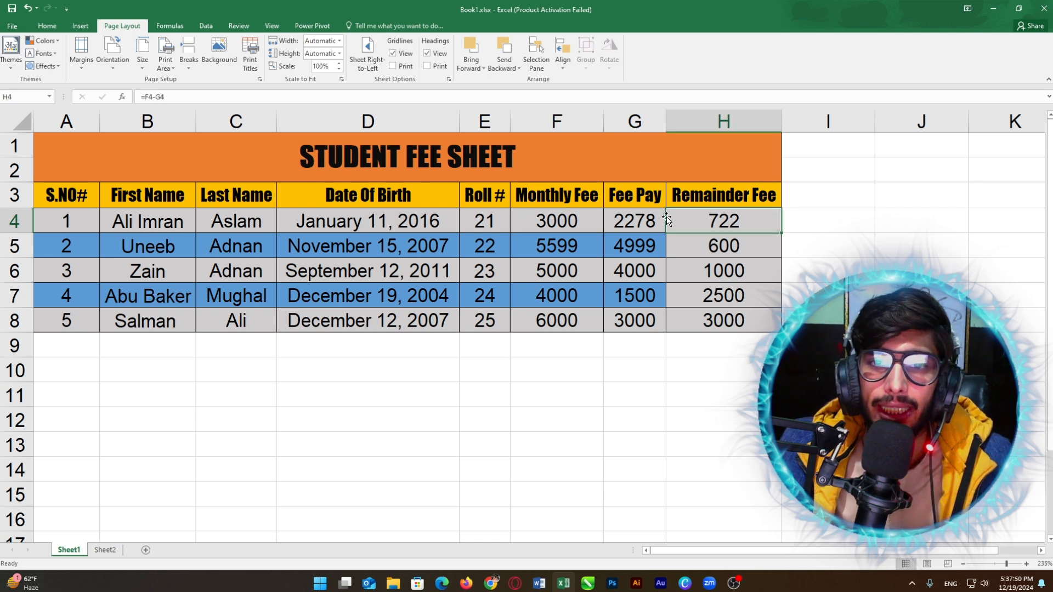
pyautogui.click(553, 215)
pyautogui.click(609, 219)
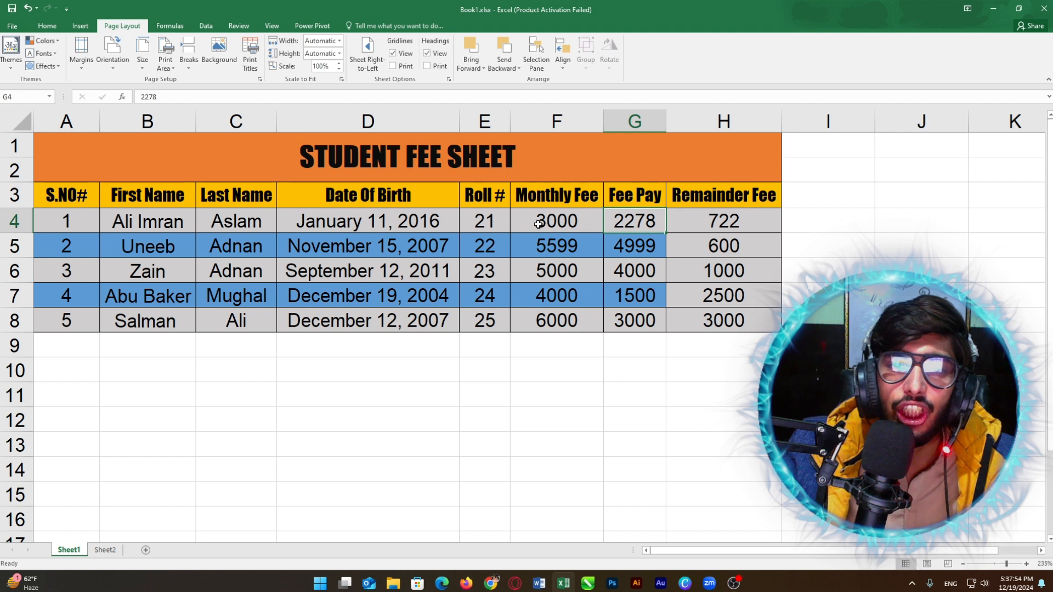
pyautogui.click(721, 217)
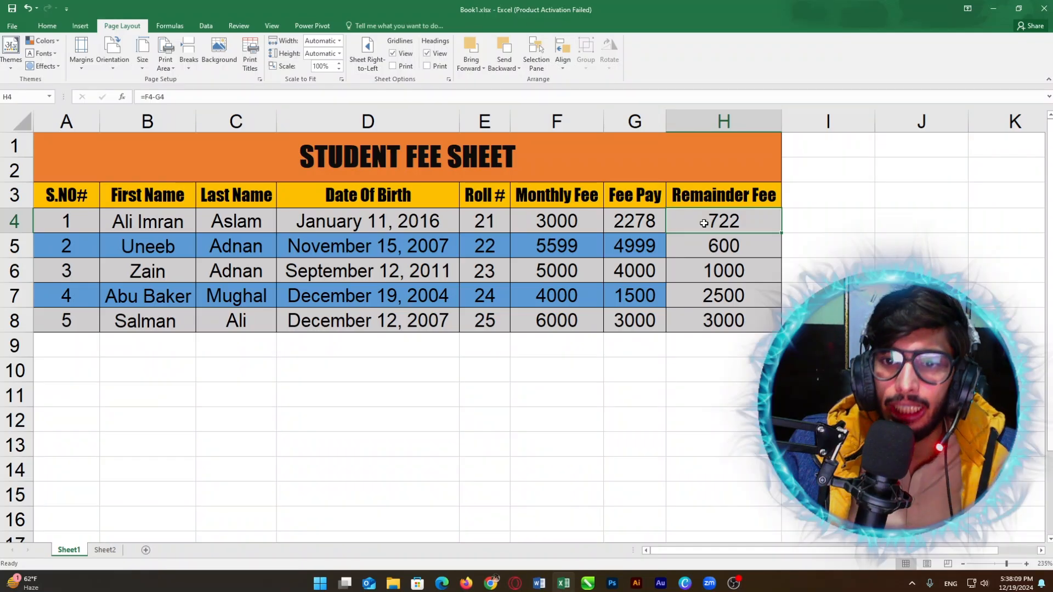
# Step: Check the subtraction formulas in the other Remainder Fee cells
pyautogui.click(710, 294)
pyautogui.click(732, 246)
pyautogui.click(717, 220)
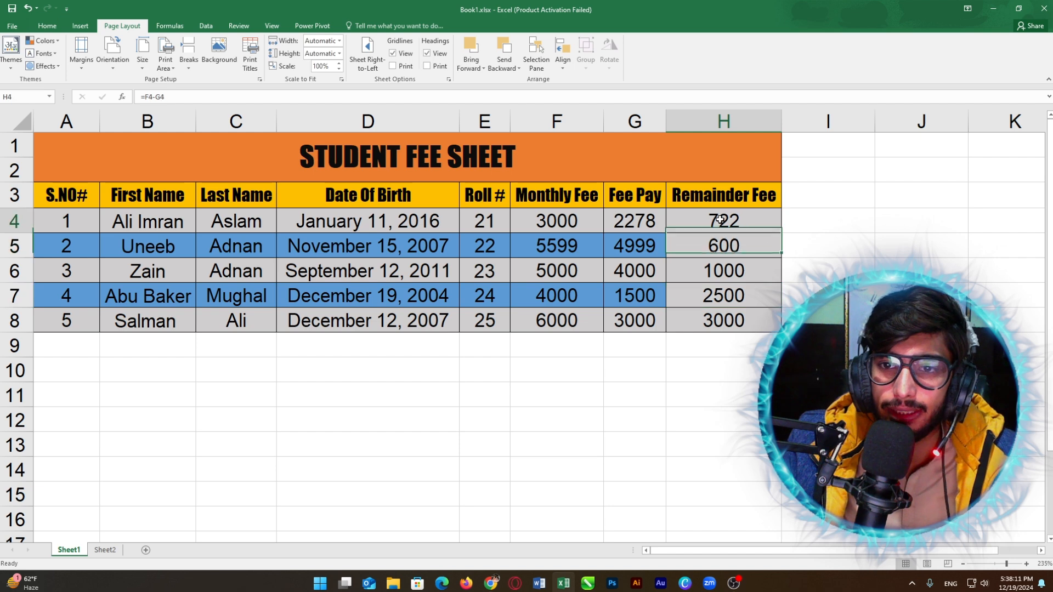
pyautogui.click(721, 272)
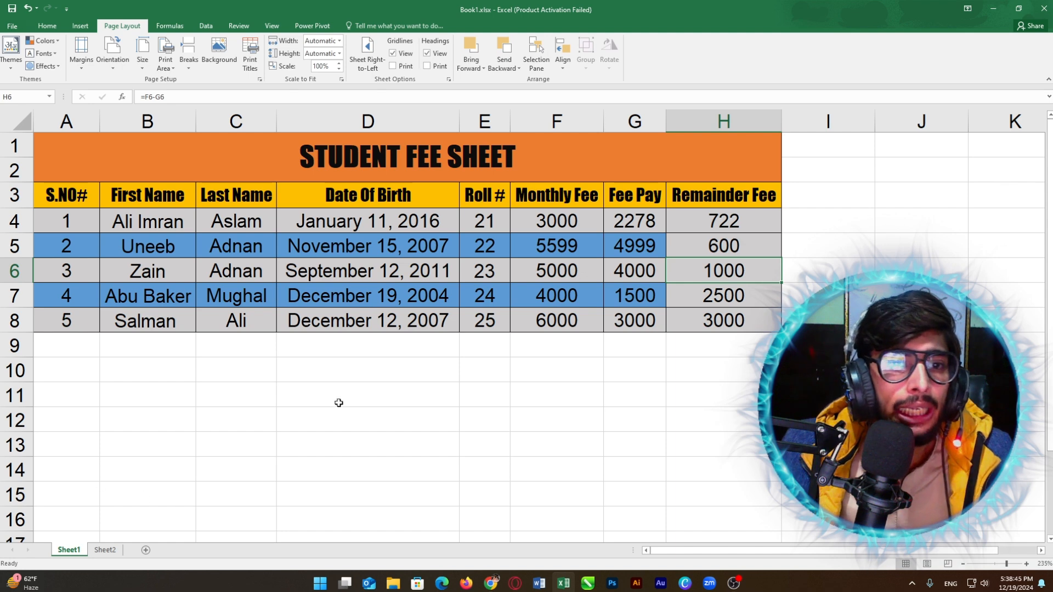
pyautogui.scroll(-5, 460, 363)
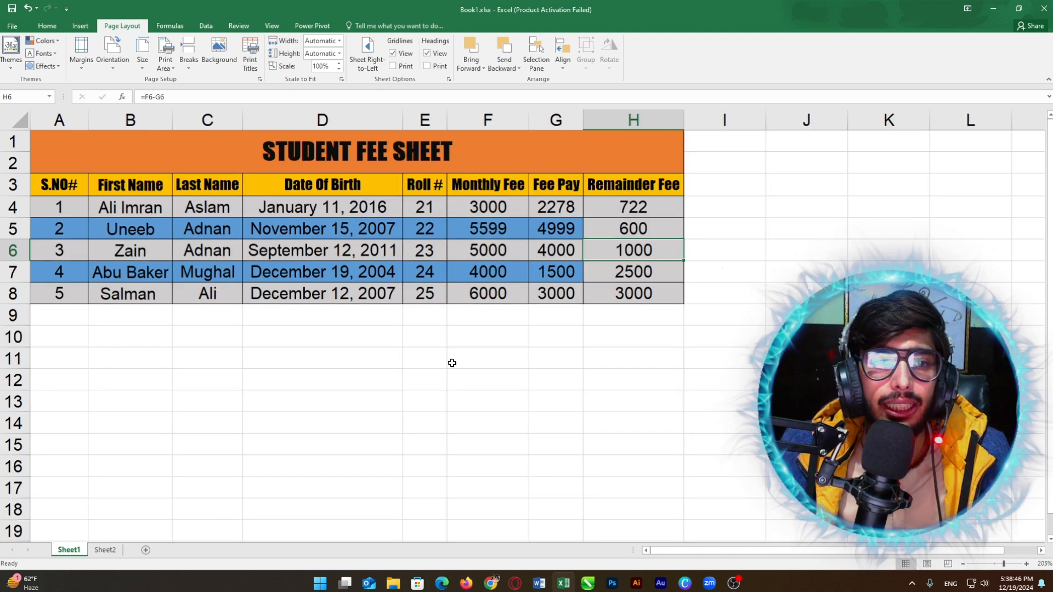
pyautogui.scroll(-1, 451, 363)
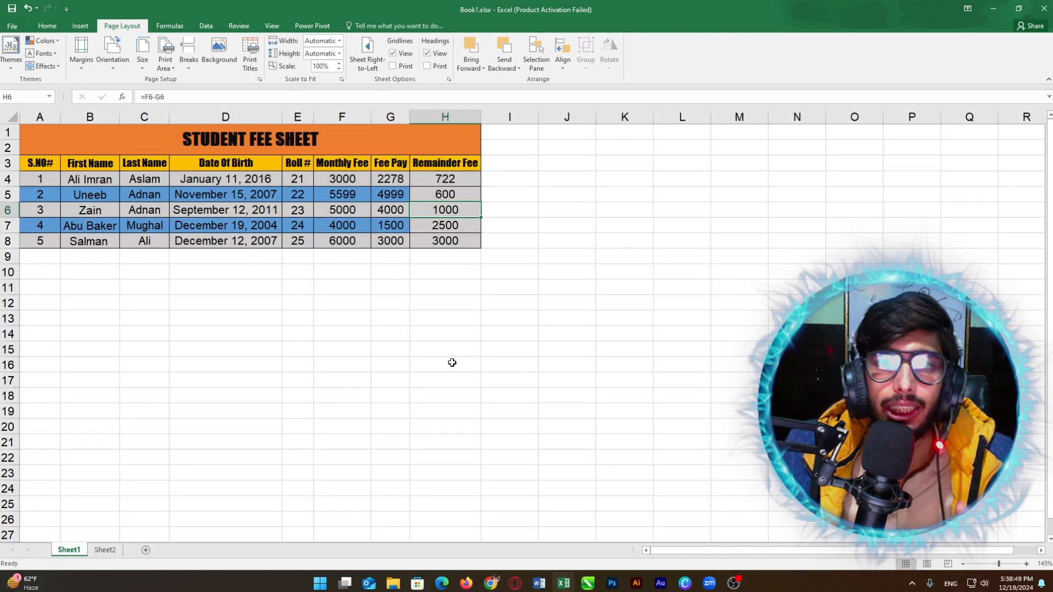
pyautogui.click(689, 228)
pyautogui.scroll(-9, 697, 250)
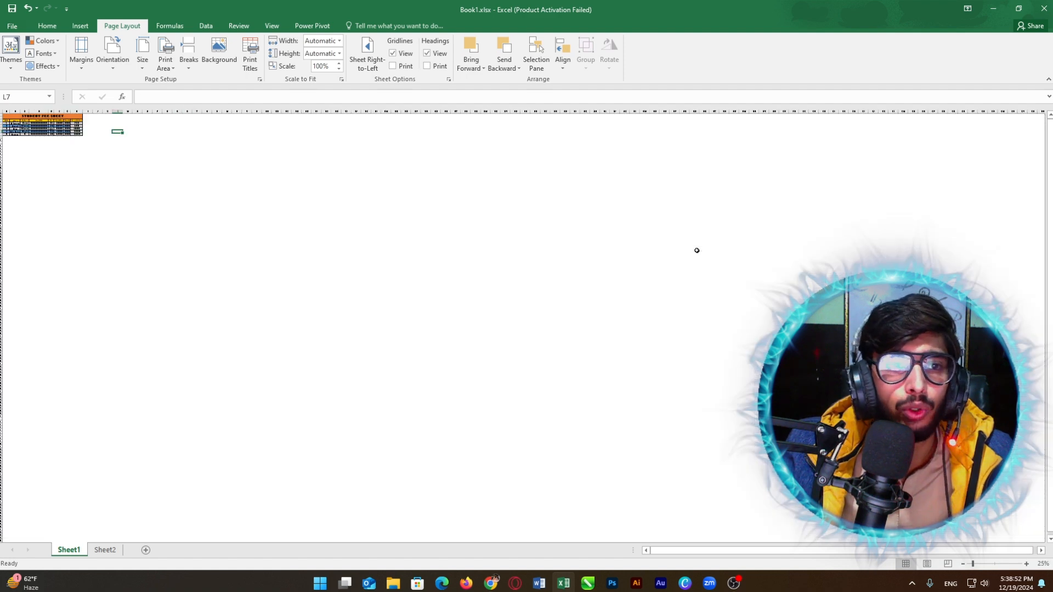
pyautogui.scroll(7, 696, 250)
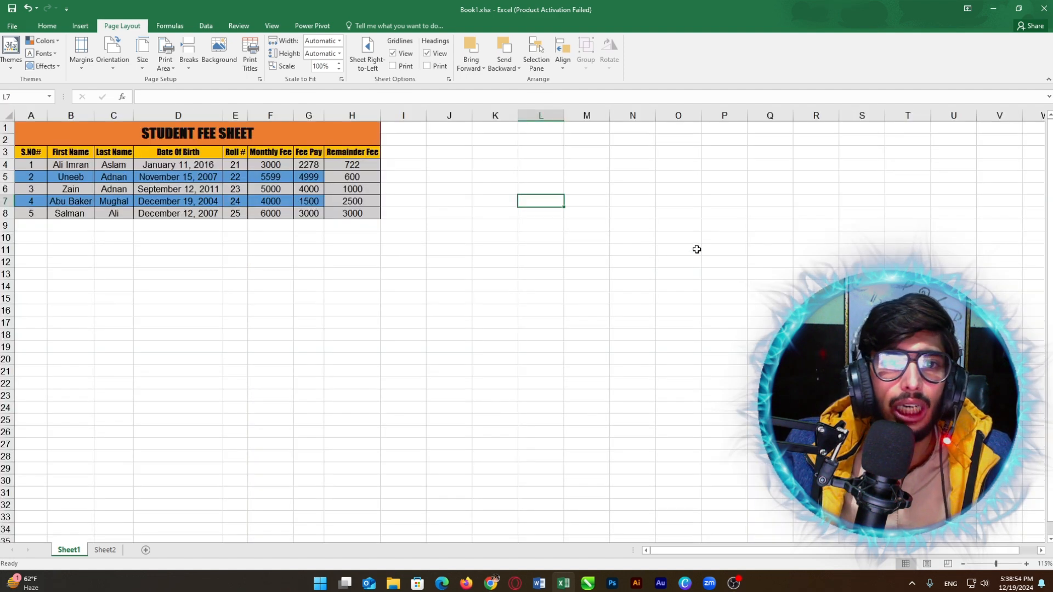
pyautogui.scroll(4, 696, 249)
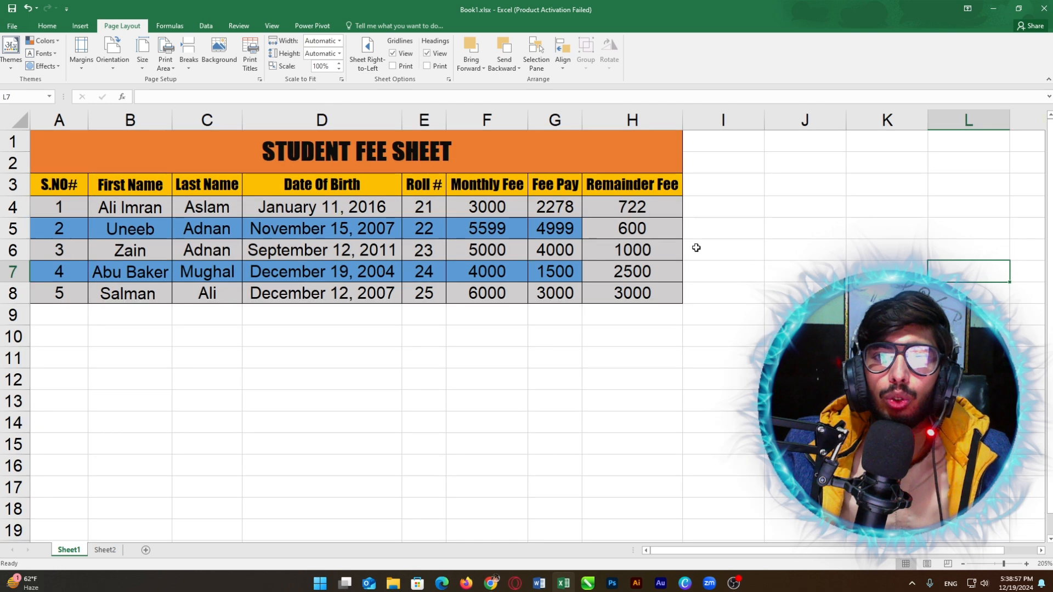
pyautogui.scroll(-1, 695, 248)
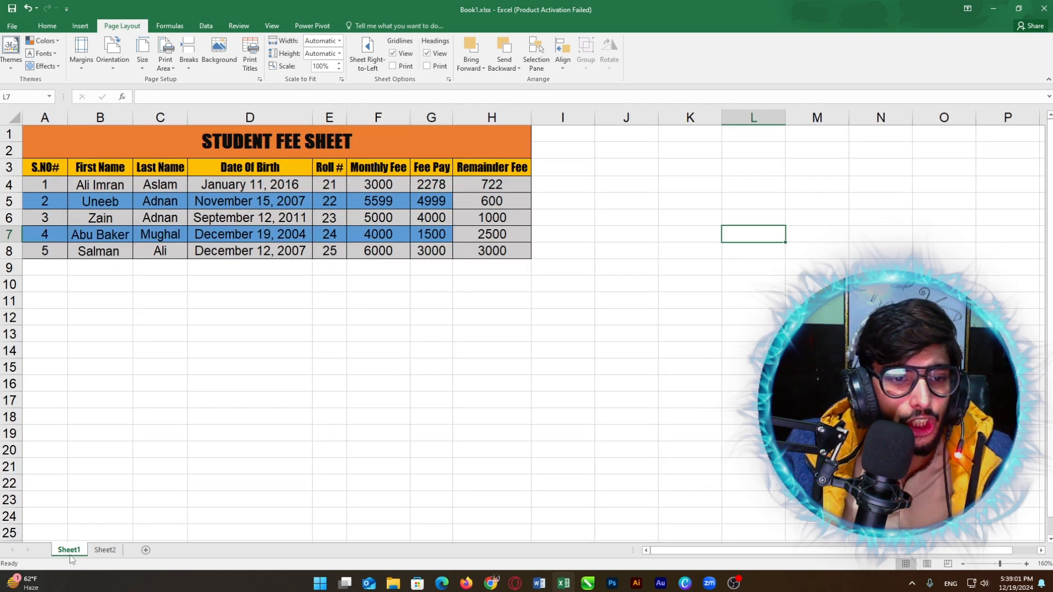
# Step: Insert a blank Sheet3, compare it with Sheet2's Student Result Card, then delete it
pyautogui.click(146, 550)
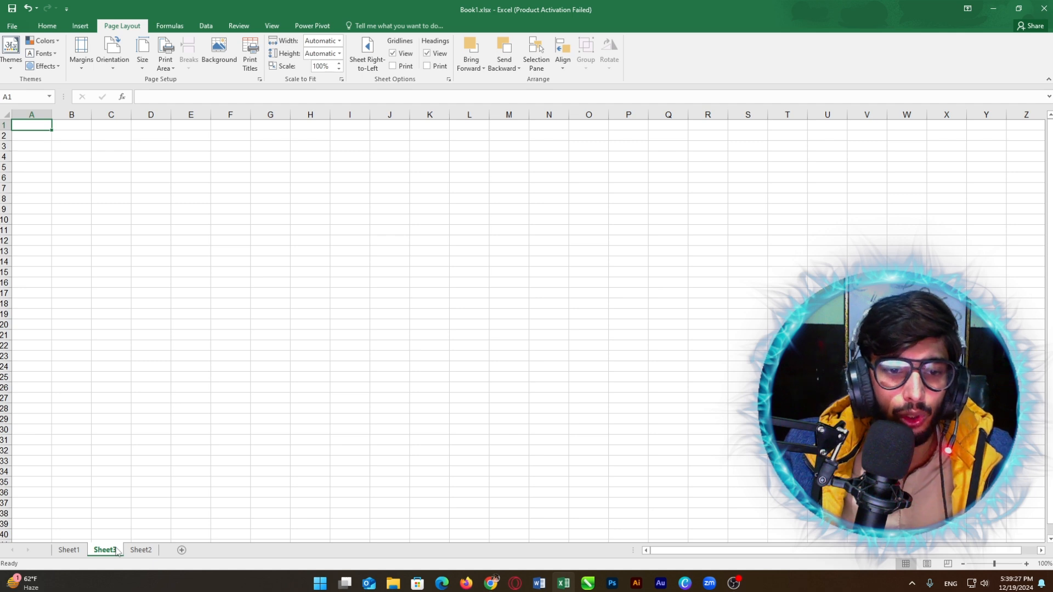
pyautogui.click(139, 550)
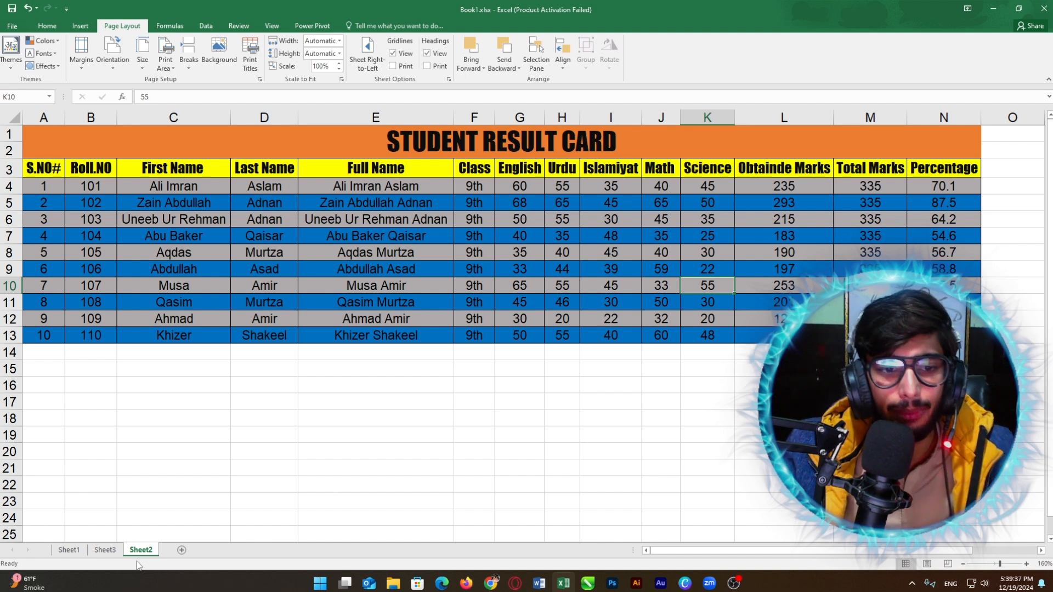
pyautogui.click(106, 551)
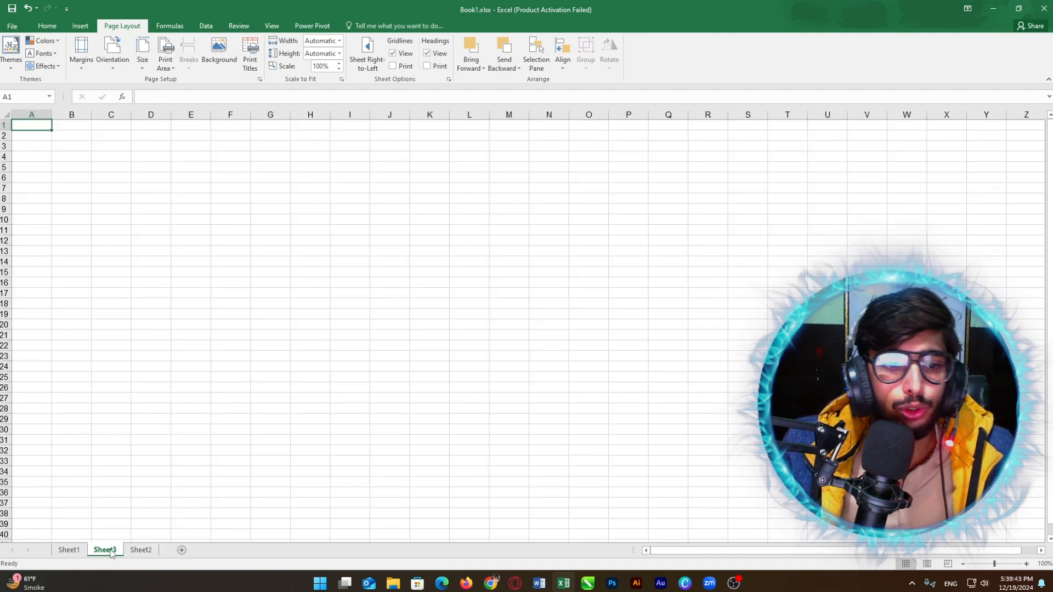
pyautogui.rightClick(111, 553)
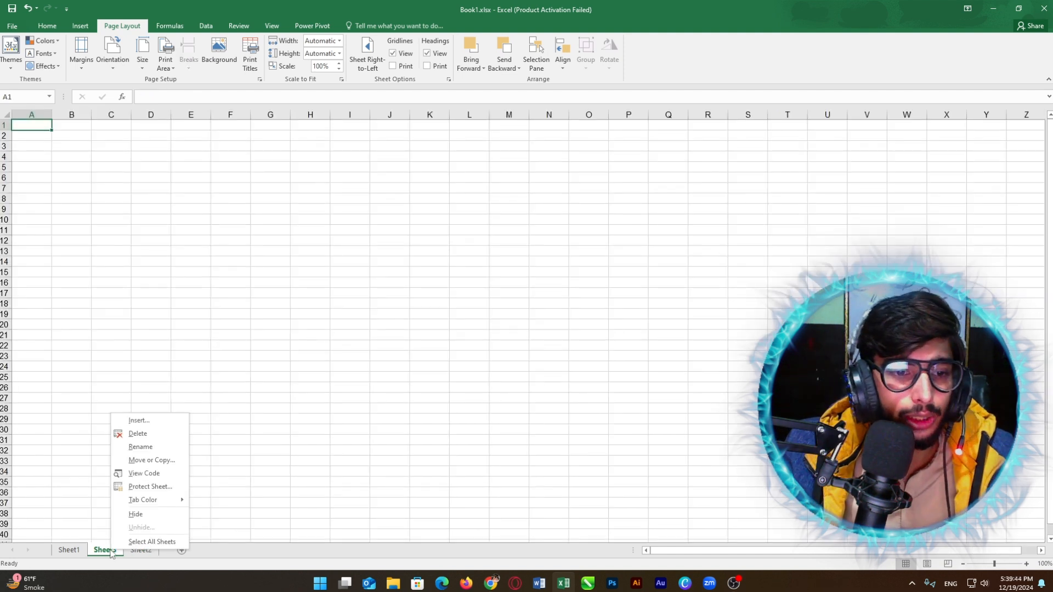
pyautogui.click(138, 434)
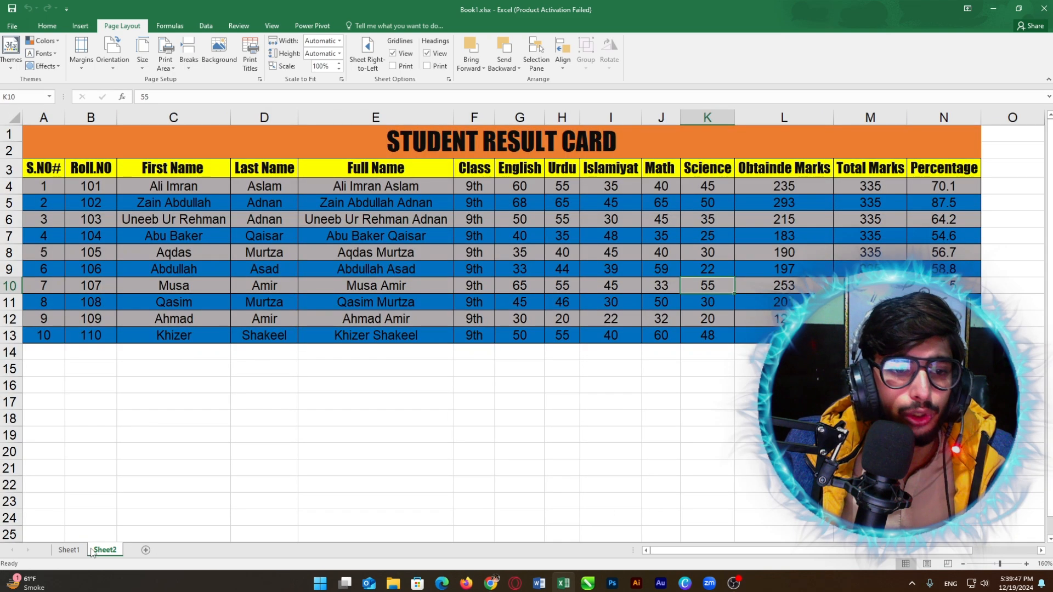
# Step: Flip between Sheet1's fee sheet and Sheet2's Student Result Card
pyautogui.click(69, 551)
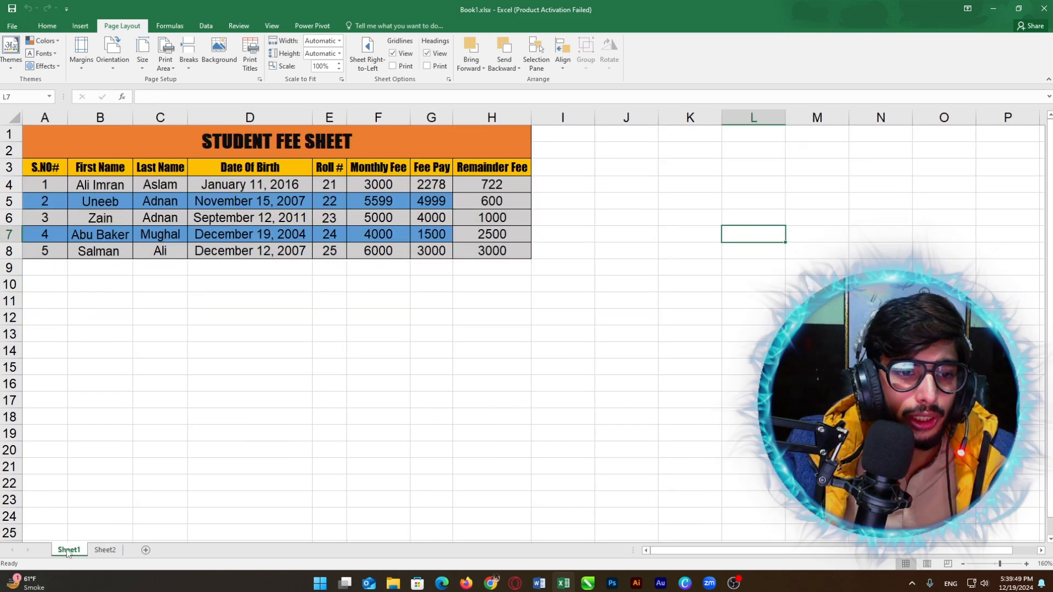
pyautogui.click(97, 551)
pyautogui.click(71, 551)
pyautogui.click(105, 551)
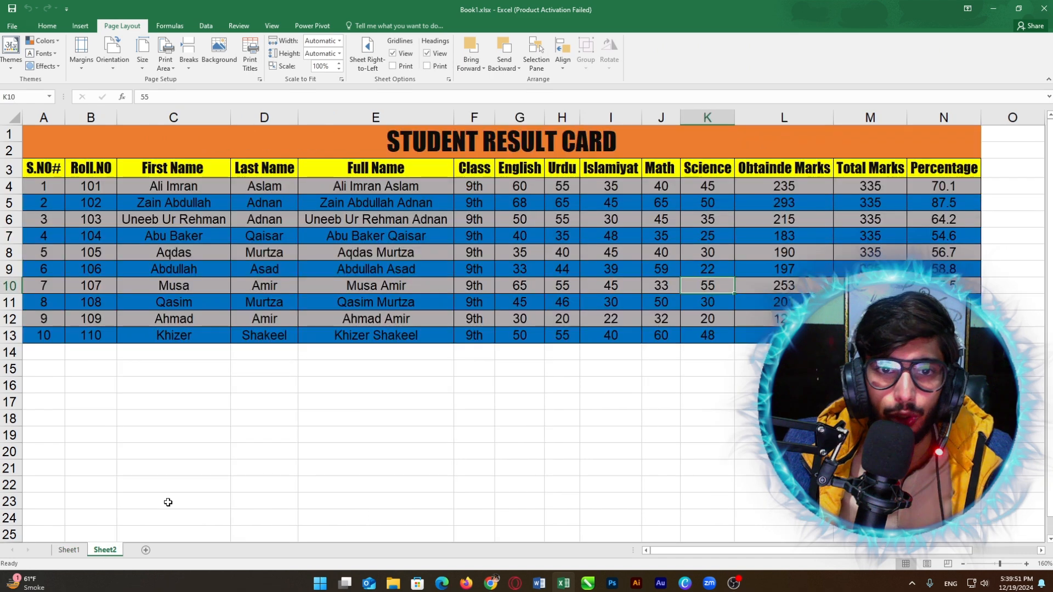
pyautogui.scroll(-1, 375, 175)
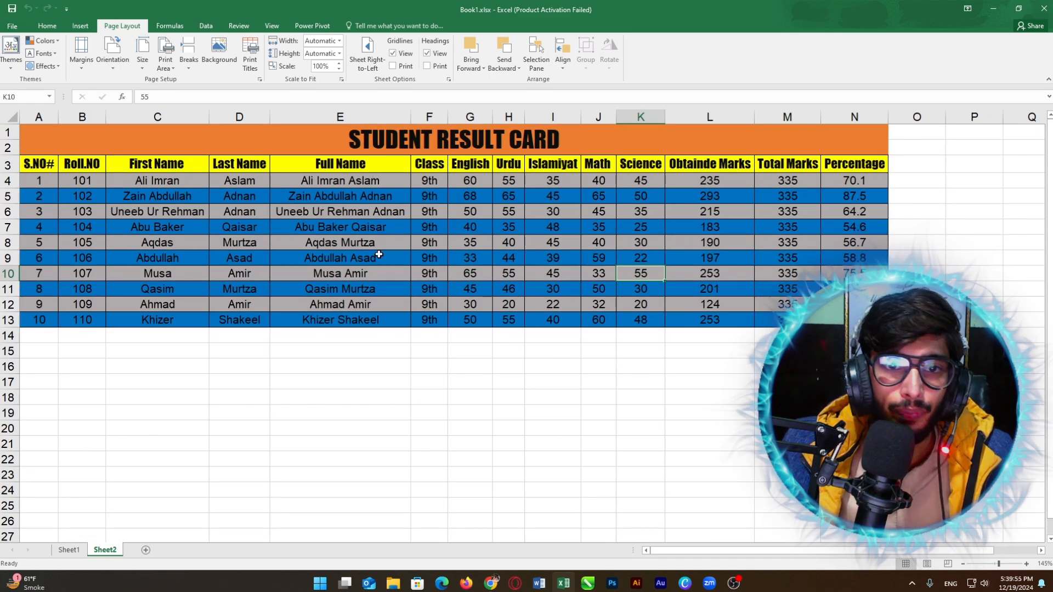
# Step: Add a new worksheet and rename it from Sheet4 to Sheet3
pyautogui.click(148, 554)
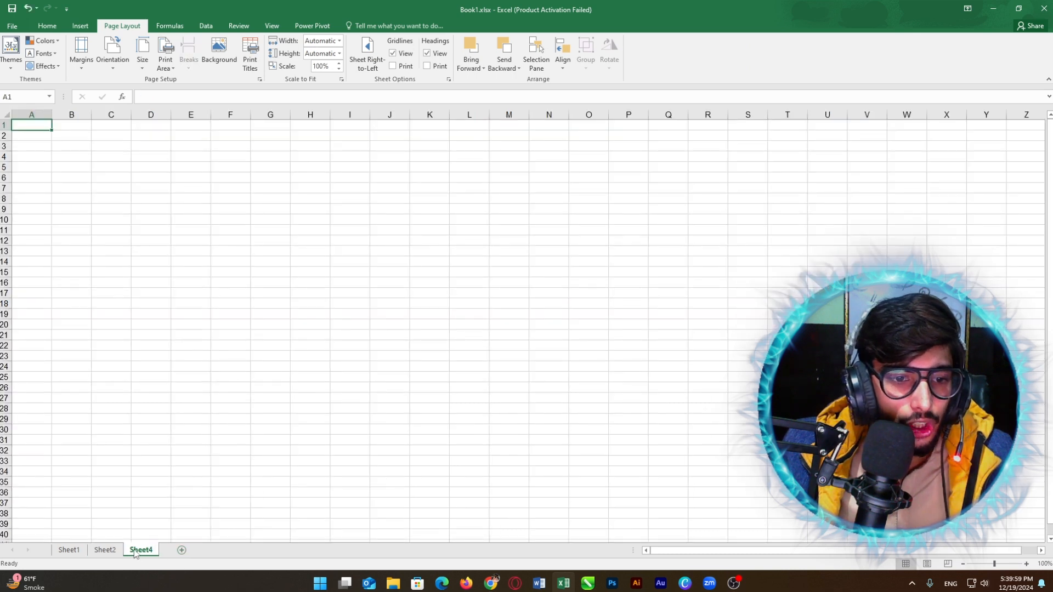
pyautogui.doubleClick(141, 551)
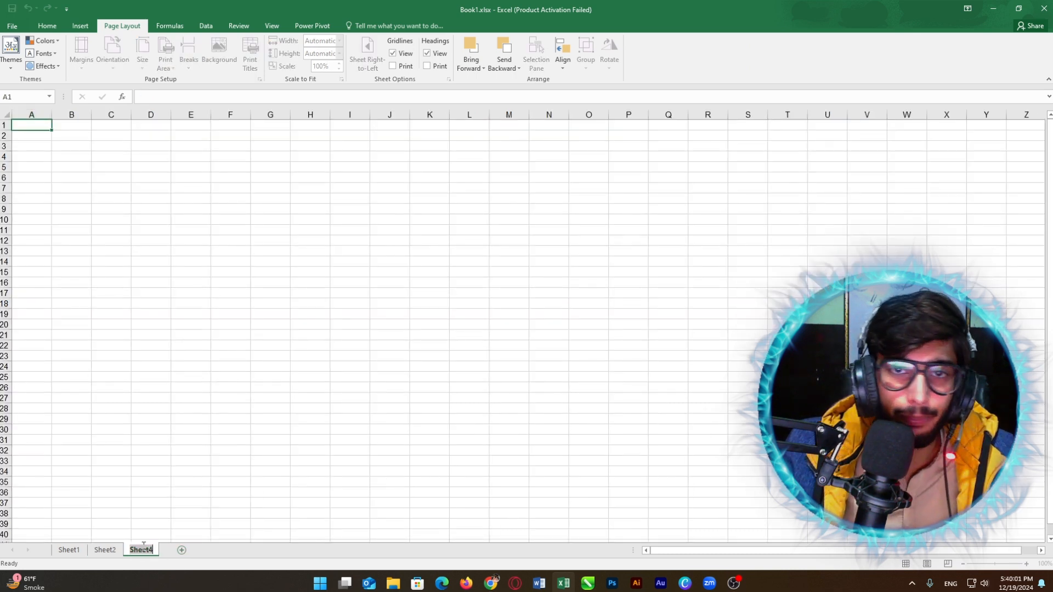
pyautogui.press('Right')
pyautogui.press('BackSpace')
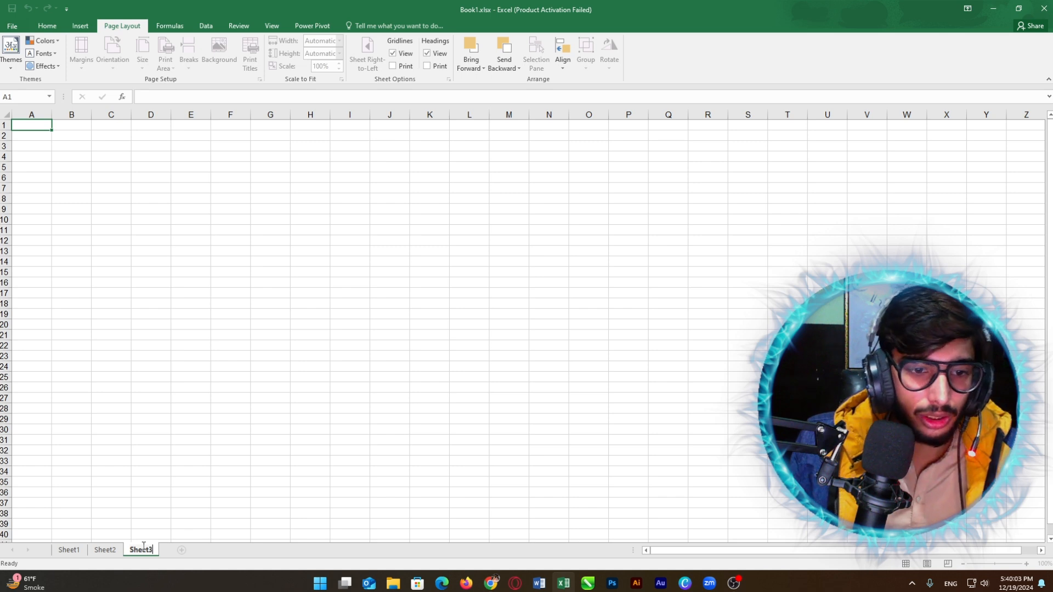
pyautogui.write('3')
pyautogui.press('Return')
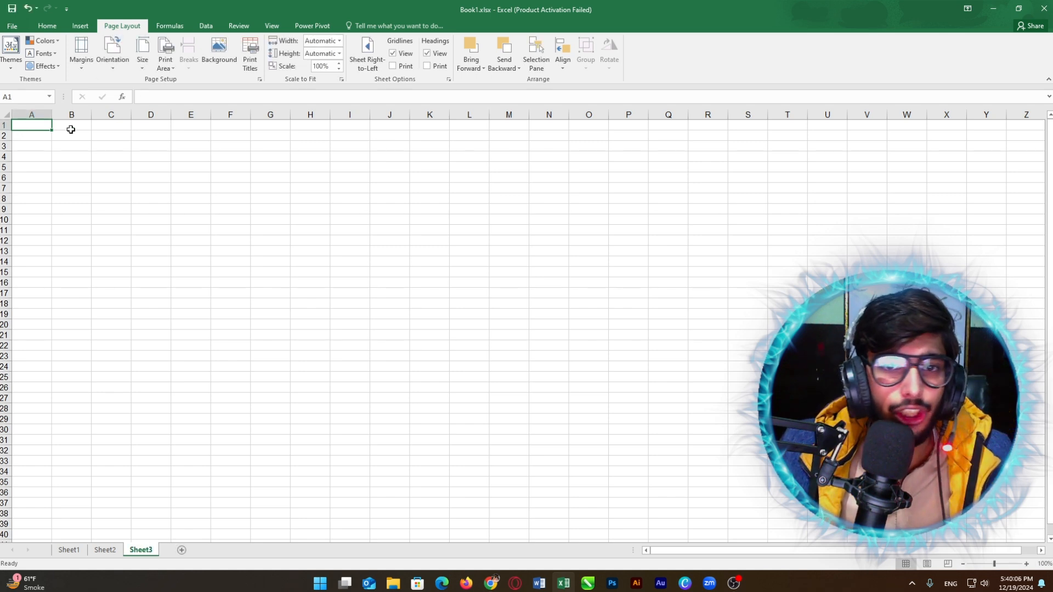
pyautogui.keyDown('ctrl'); pyautogui.scroll(3, 71, 127); pyautogui.keyUp('ctrl')
pyautogui.keyDown('ctrl'); pyautogui.scroll(1, 71, 130); pyautogui.keyUp('ctrl')
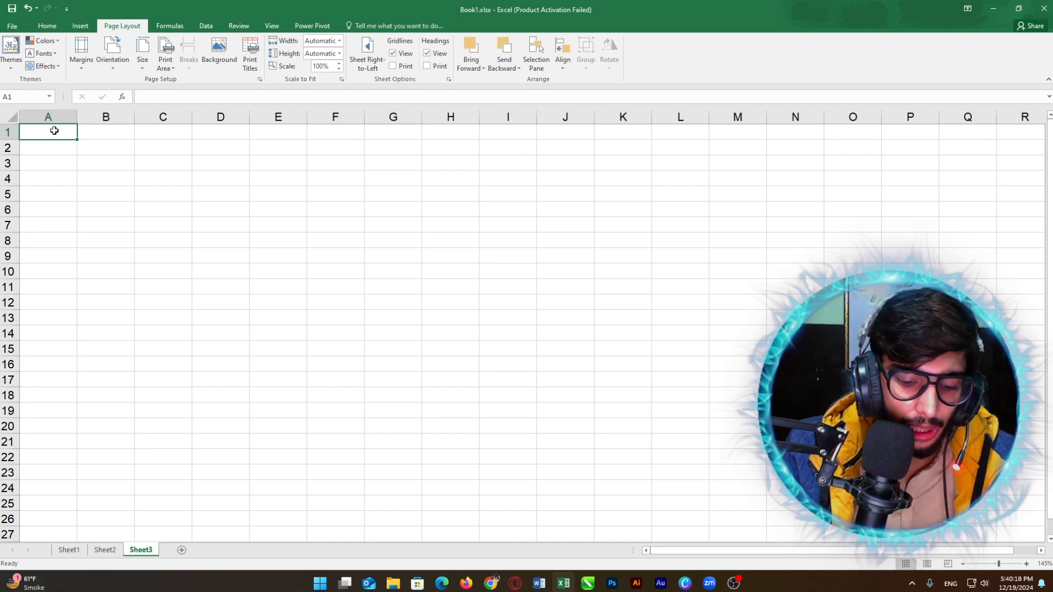
# Step: Type row 1 headings S.NO#, Roll.No, First Name, Last Name and Full Name
pyautogui.write('S.NO#')
pyautogui.click(102, 132)
pyautogui.write('Roll')
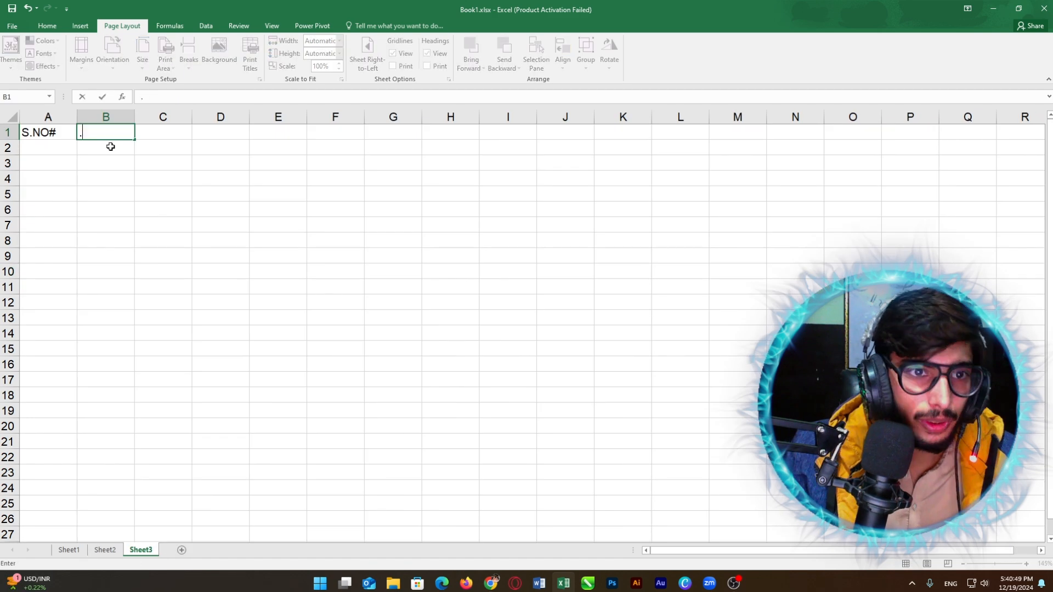
pyautogui.write('Roll.No')
pyautogui.press('Tab')
pyautogui.write('First Name')
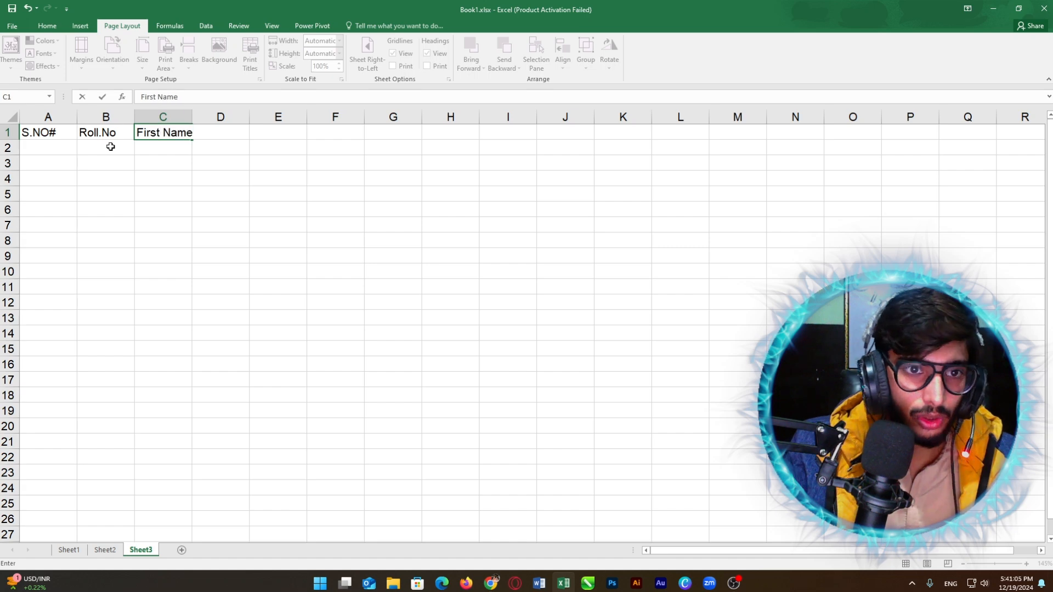
pyautogui.press('Tab')
pyautogui.write('Last Name')
pyautogui.press('Tab')
pyautogui.write('Full Name')
pyautogui.press('Tab')
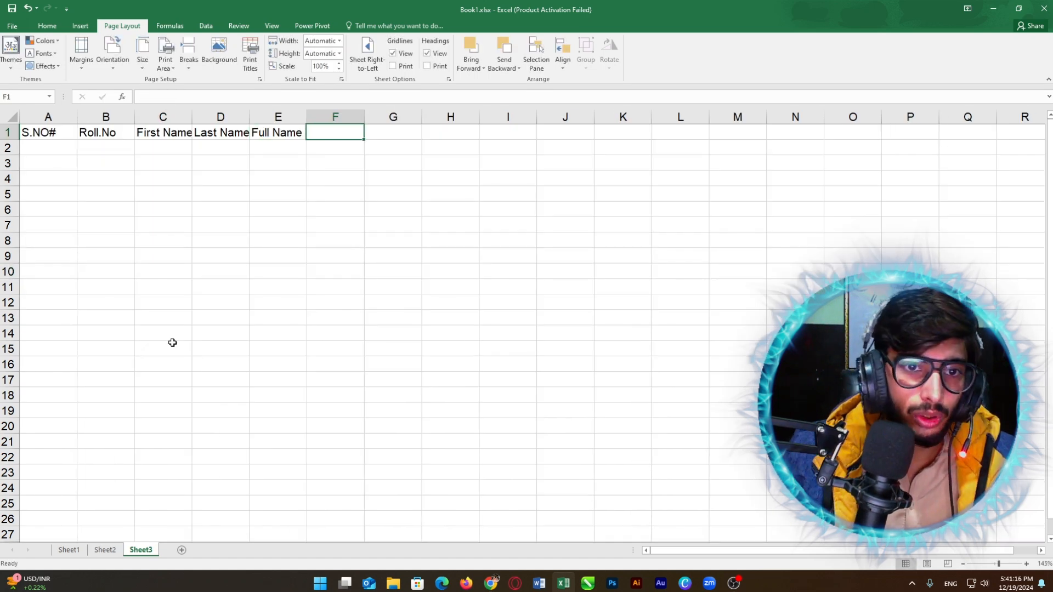
# Step: Continue the headings with Class, English, Urdu, Islamiyat, Math, Science and Obtainde Marks
pyautogui.write('Class')
pyautogui.press('Tab')
pyautogui.write('En')
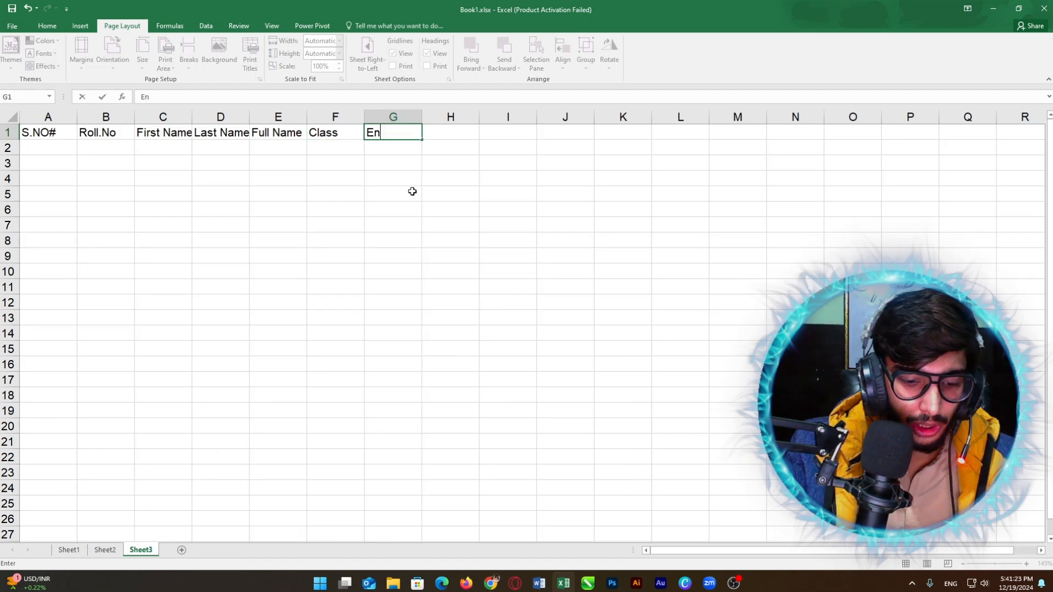
pyautogui.write('glish')
pyautogui.press('Tab')
pyautogui.write('U')
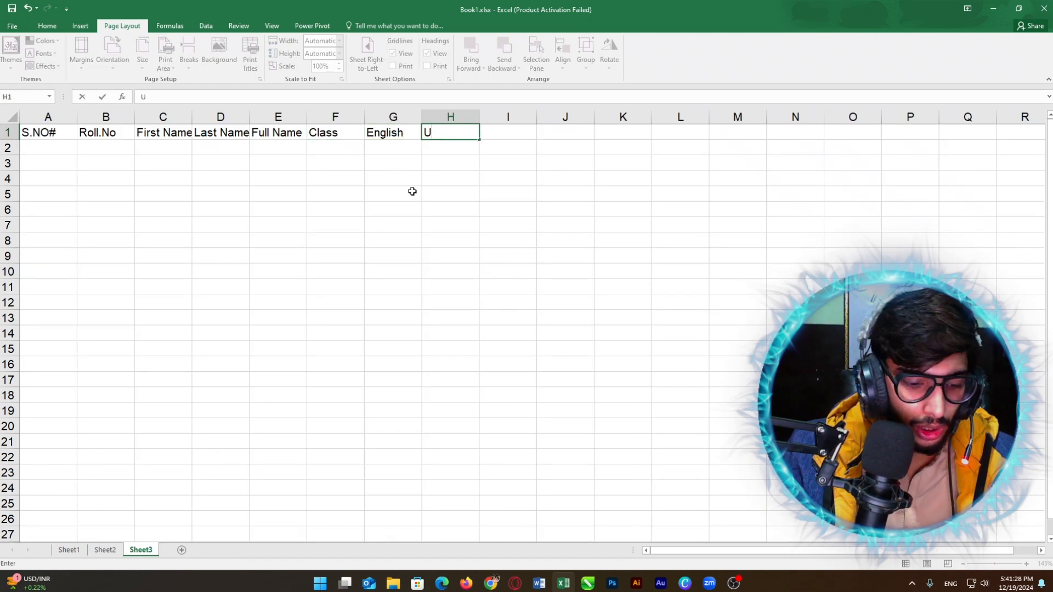
pyautogui.write('rdu')
pyautogui.press('Tab')
pyautogui.write('Islamiyat')
pyautogui.press('Tab')
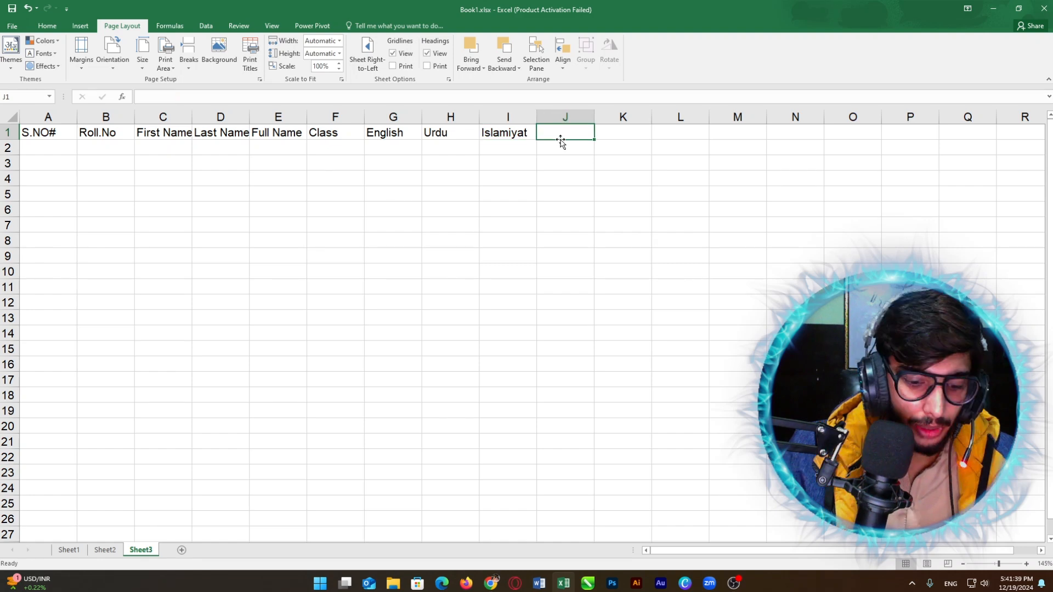
pyautogui.write('Math')
pyautogui.press('Tab')
pyautogui.write('Science')
pyautogui.press('Tab')
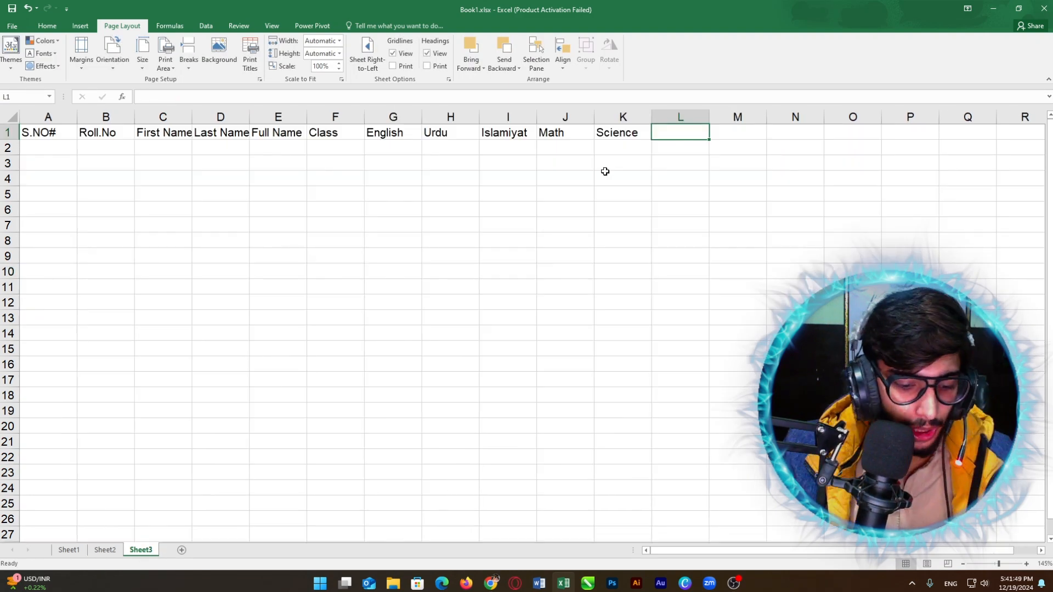
pyautogui.write('Obtainde Marks')
pyautogui.click(142, 550)
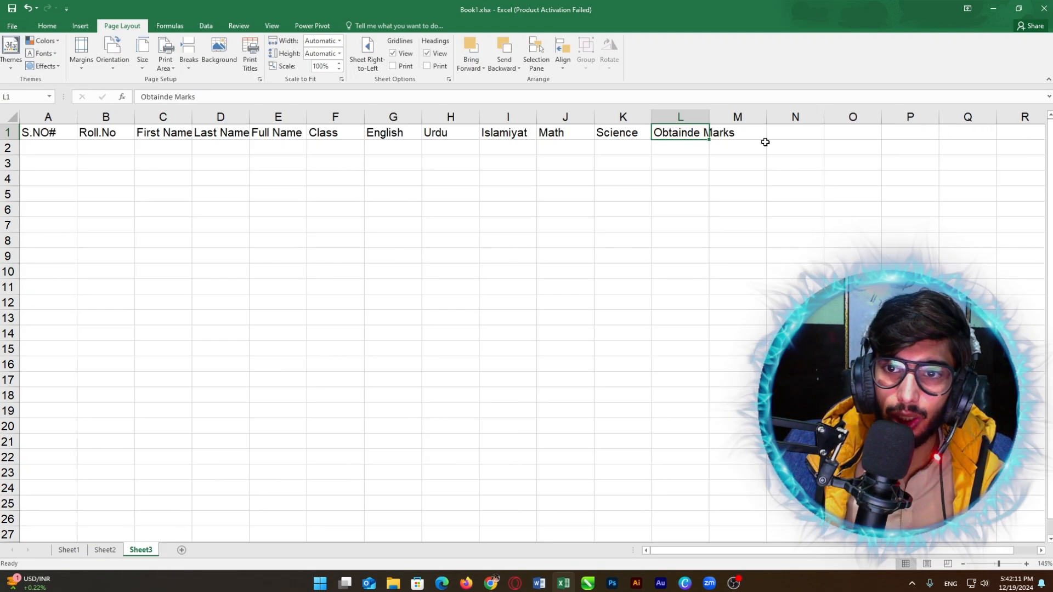
# Step: Add Total Marks and Percentage headers in M1 and N1, then enter serial number 1 in A2
pyautogui.click(762, 137)
pyautogui.write('Total Marks')
pyautogui.press('Tab')
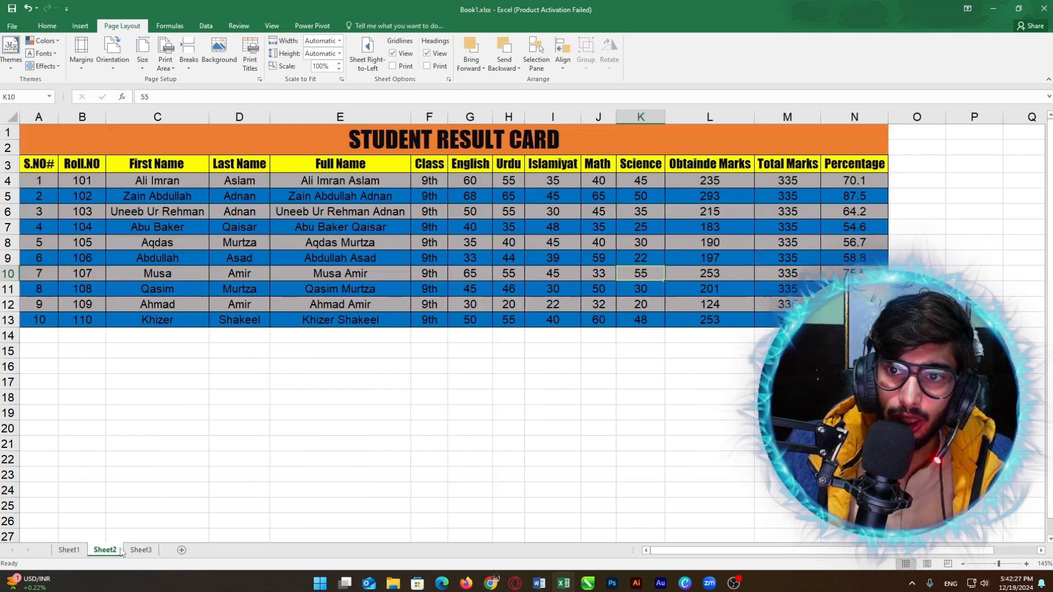
pyautogui.write('Percentage')
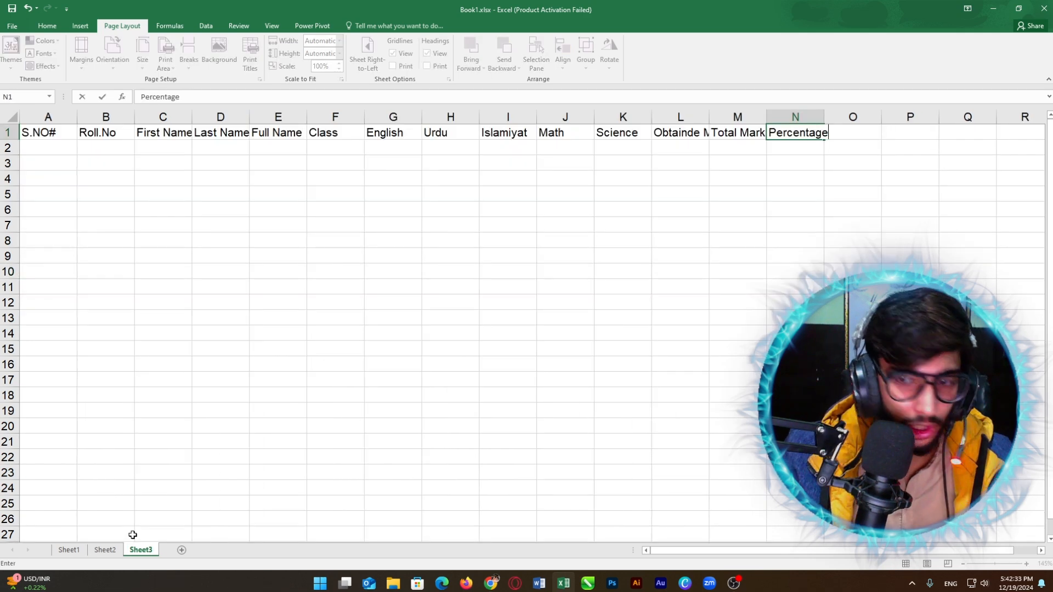
pyautogui.press('Return')
pyautogui.press('Home')
pyautogui.write('1')
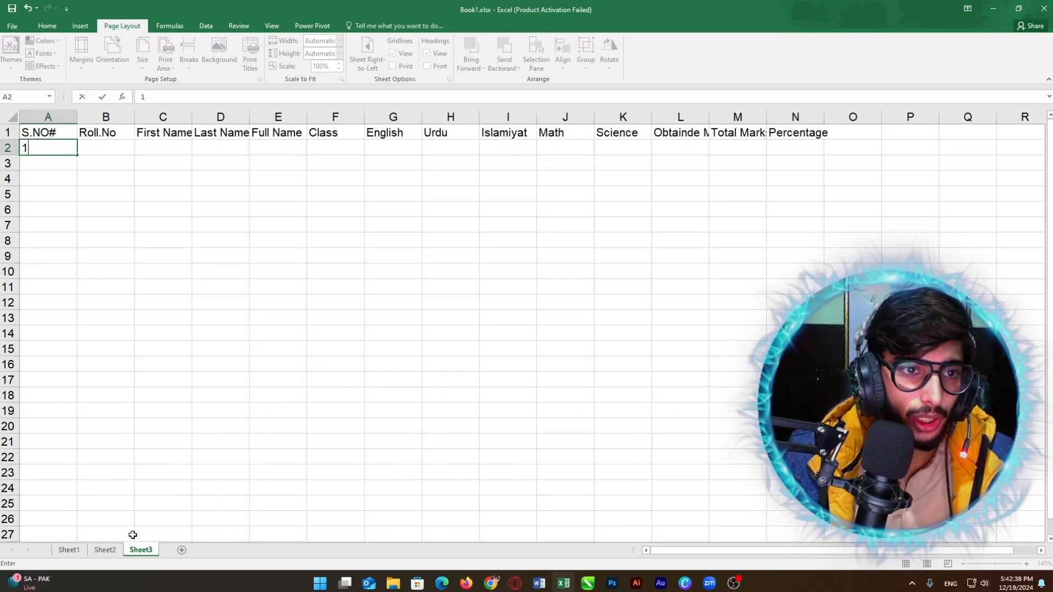
pyautogui.press('Return')
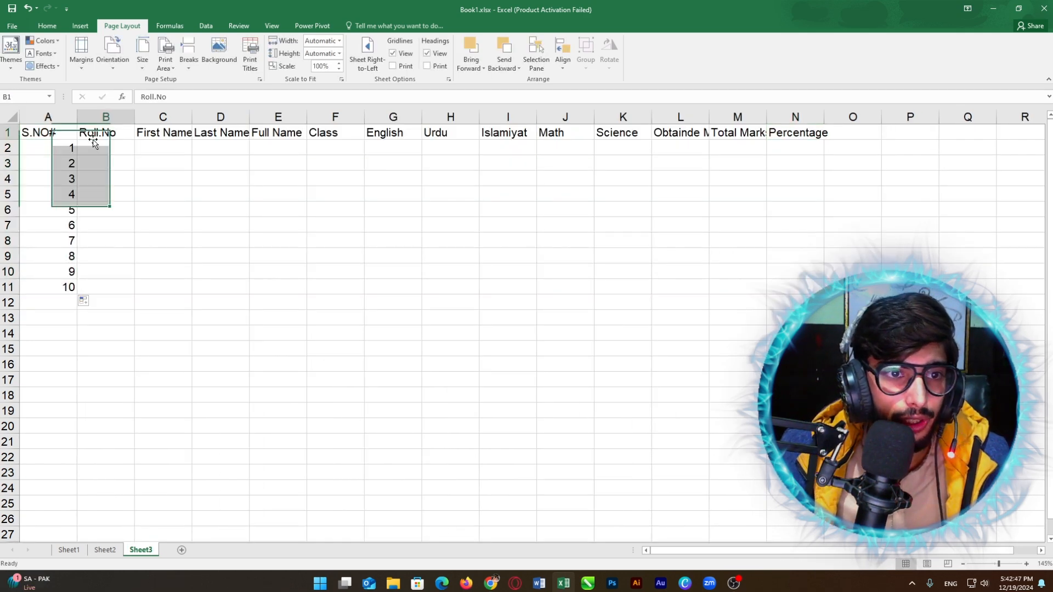
# Step: Enter roll numbers 101 and 102 in B2:B3 and fill the series down to 110
pyautogui.click(95, 152)
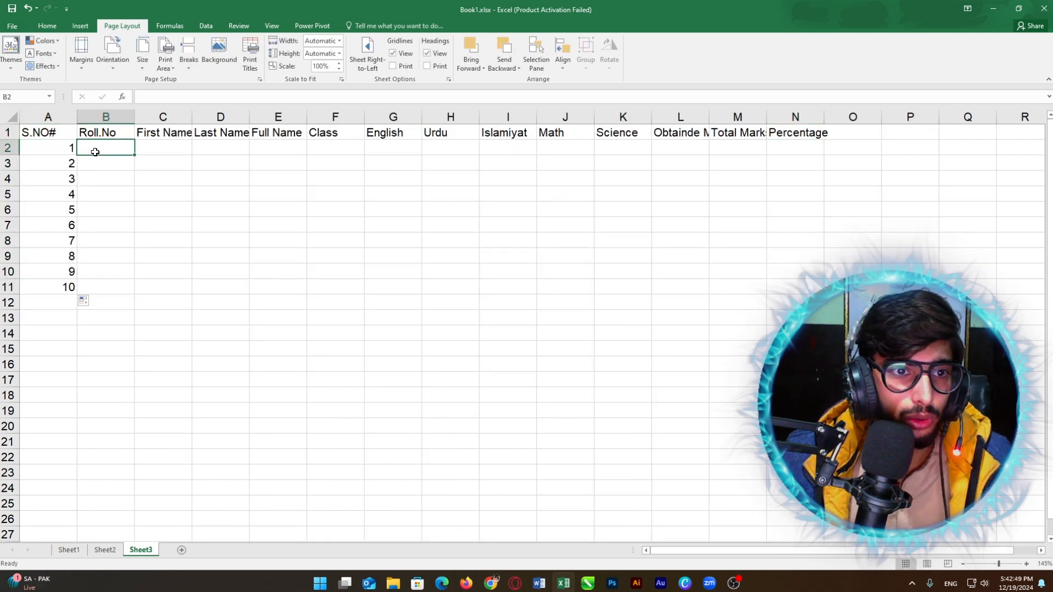
pyautogui.write('101')
pyautogui.press('Return')
pyautogui.write('102')
pyautogui.moveTo(106, 148); pyautogui.dragTo(106, 163)
pyautogui.moveTo(135, 171); pyautogui.dragTo(137, 293)
# Step: Type the first four students' first names down column C
pyautogui.click(185, 147)
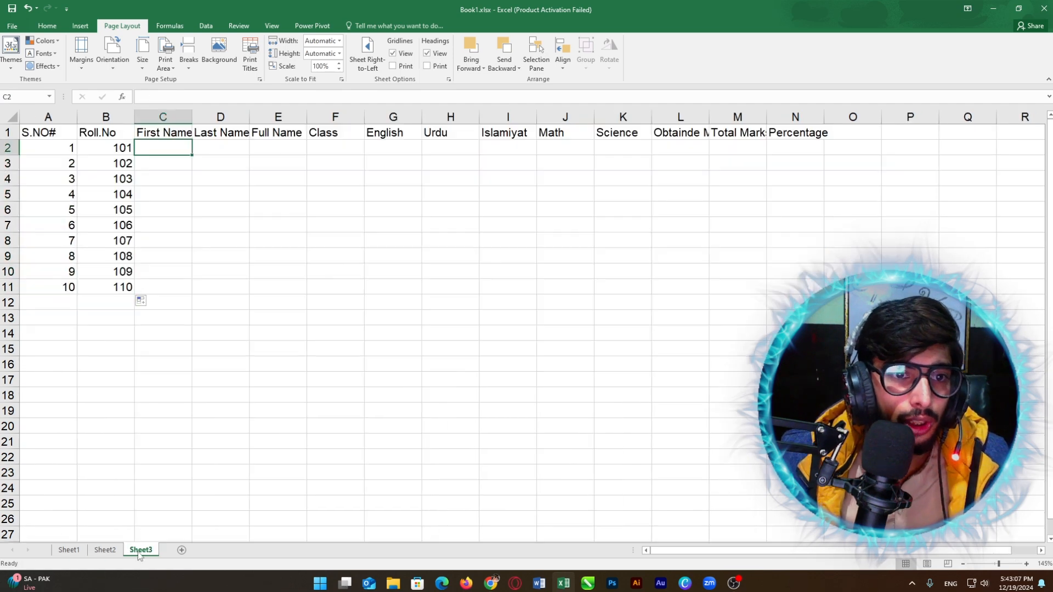
pyautogui.press('Return')
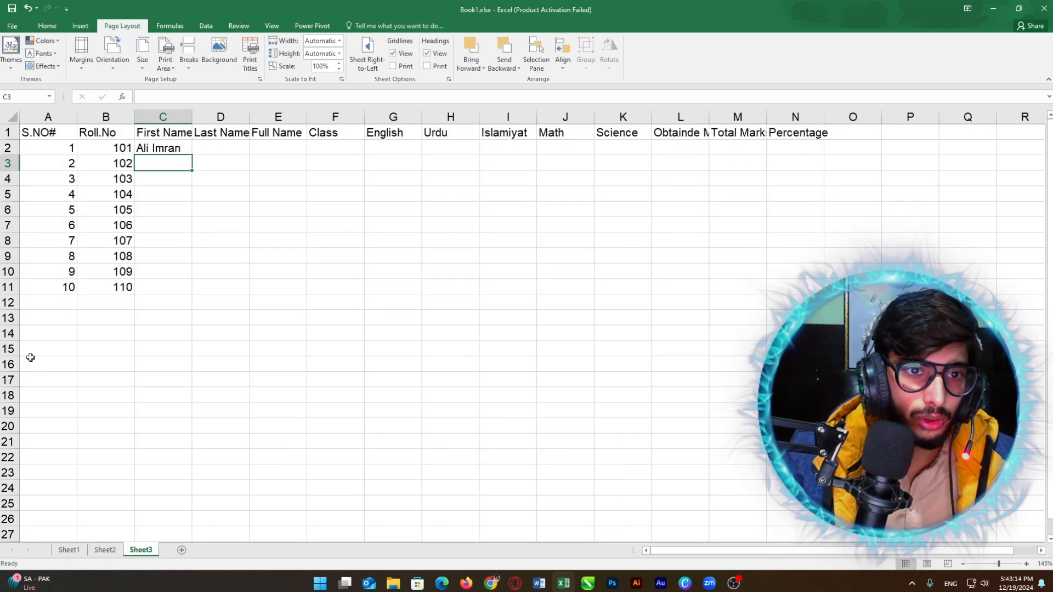
pyautogui.press('Return')
pyautogui.press('Return')
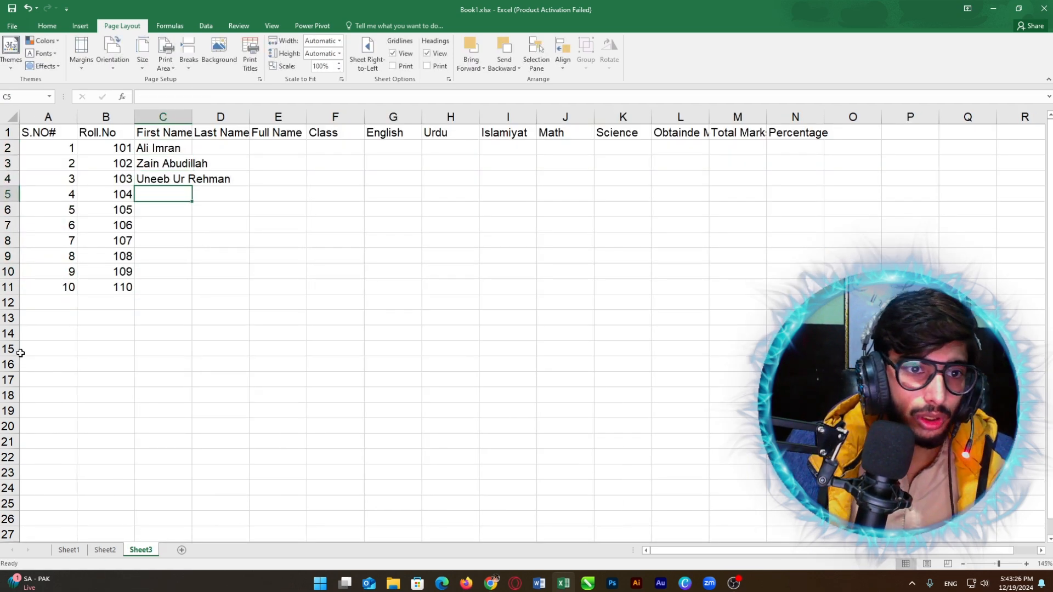
pyautogui.press('Return')
# Step: Enter the remaining first names from the Sheet2 card, correcting an autocompleted entry
pyautogui.click(104, 550)
pyautogui.click(141, 550)
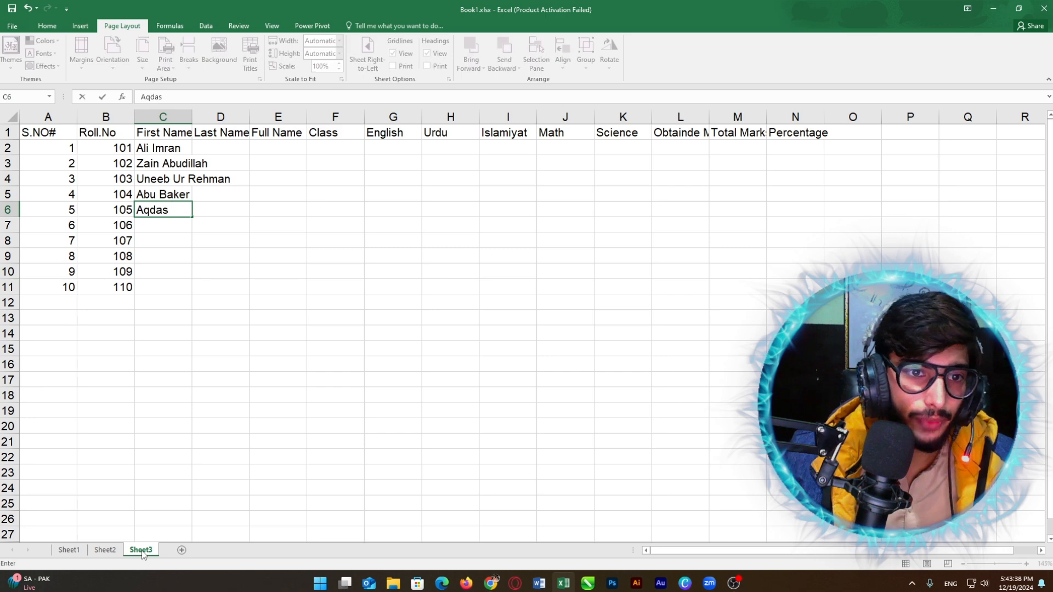
pyautogui.press('Return')
pyautogui.click(105, 550)
pyautogui.click(144, 550)
pyautogui.write('Abu')
pyautogui.press('BackSpace')
pyautogui.press('BackSpace')
pyautogui.write('dul')
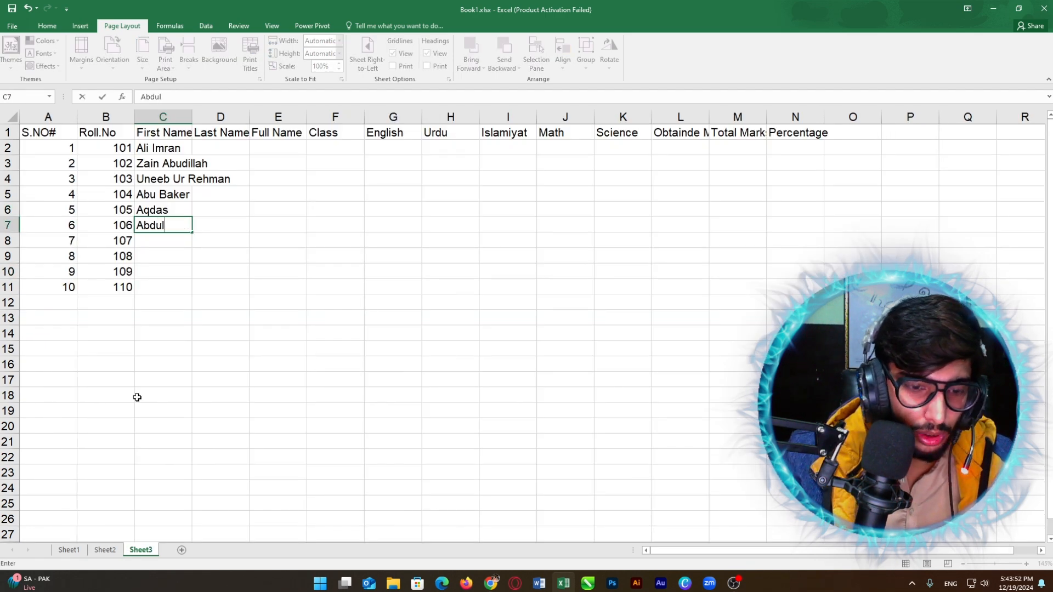
pyautogui.write('lah')
pyautogui.press('Return')
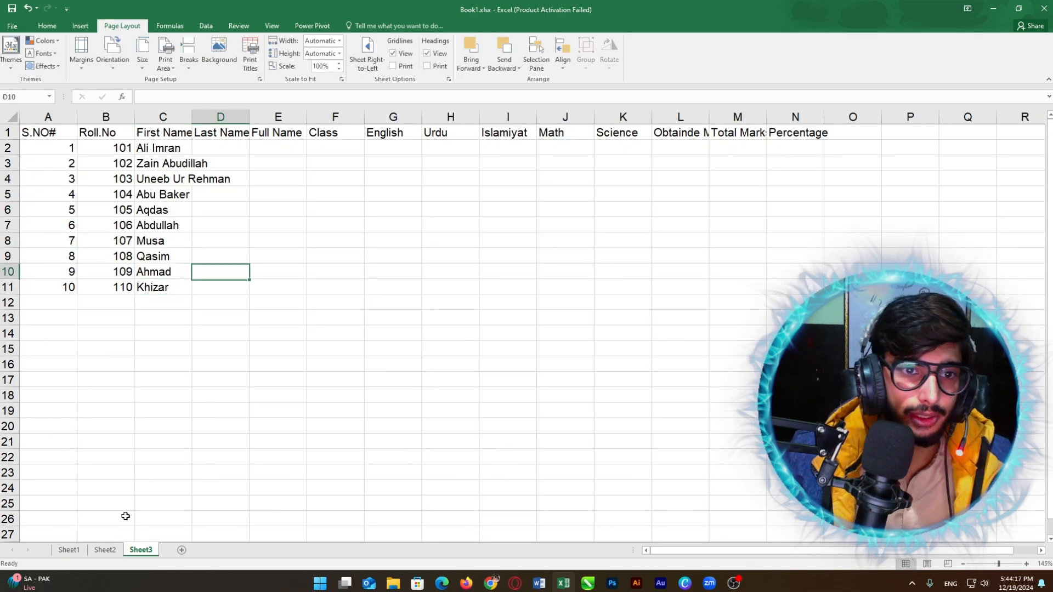
# Step: Type the first students' last names in column D, starting at D2
pyautogui.hotkey('ctrl', 'Up')
pyautogui.press('Down')
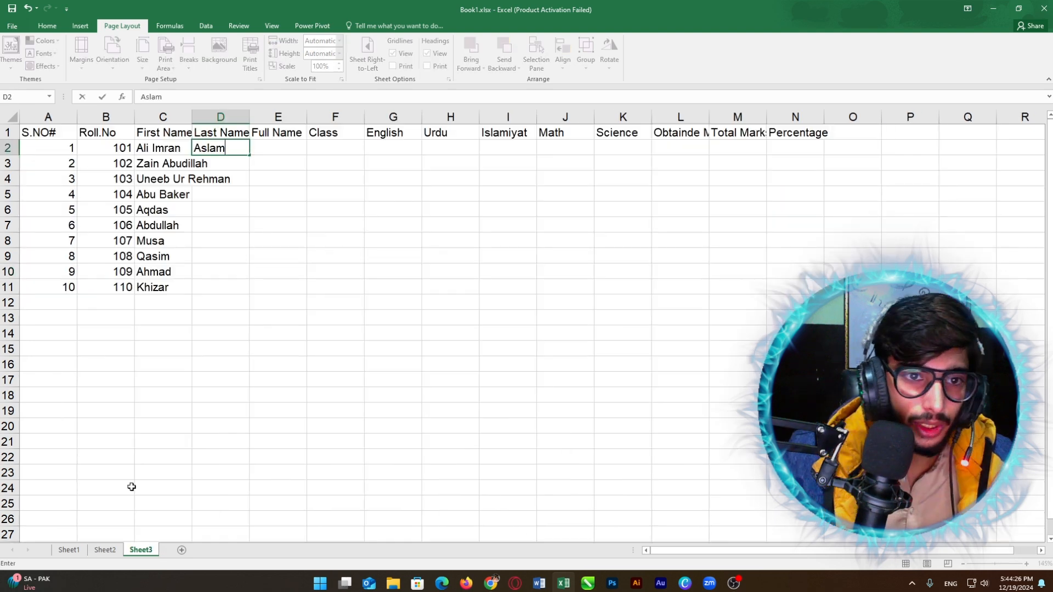
pyautogui.press('Return')
pyautogui.press('Return')
pyautogui.press('Return')
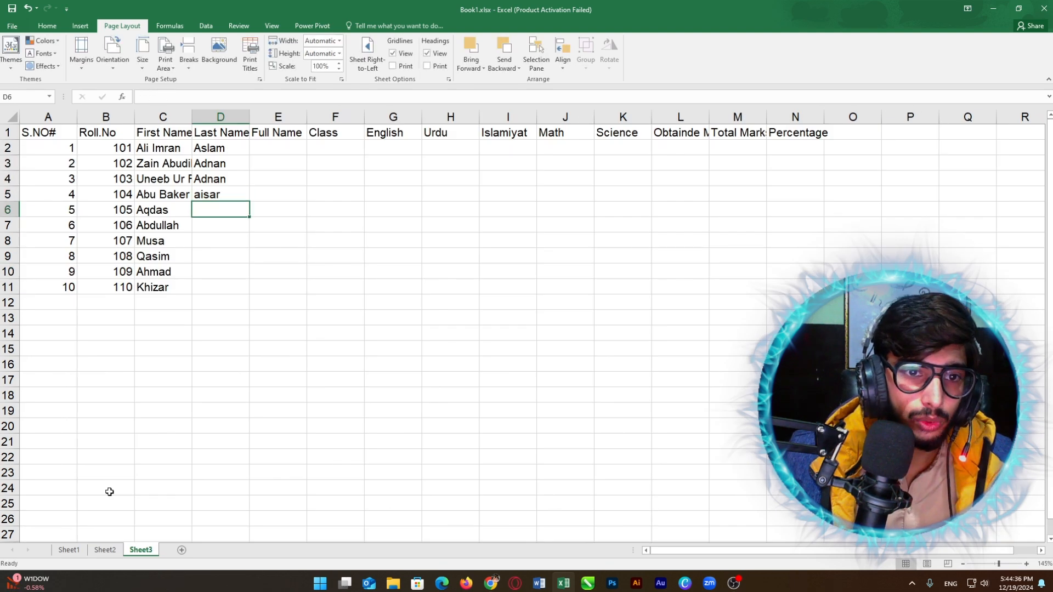
pyautogui.press('Return')
# Step: Finish the last names down to D11 and enter 9th as the first Class in F2
pyautogui.press('Return')
pyautogui.press('Return')
pyautogui.press('Return')
pyautogui.write('Murtza')
pyautogui.press('Return')
pyautogui.press('Return')
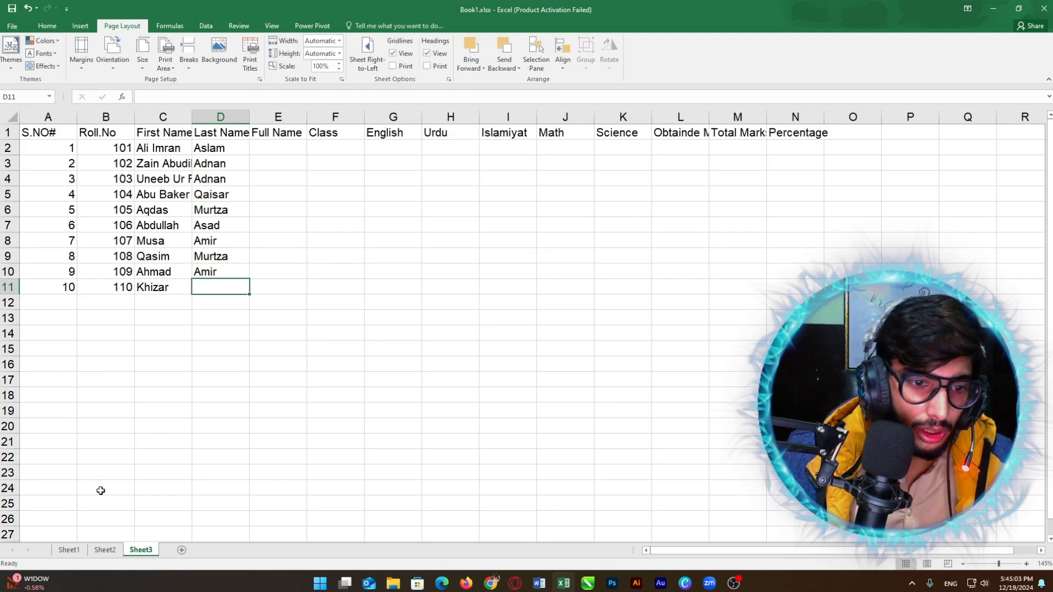
pyautogui.press('Right')
pyautogui.press('Up')
pyautogui.press('Up')
pyautogui.press('Up')
pyautogui.press('Up')
pyautogui.press('Up')
pyautogui.press('Up')
pyautogui.press('Up')
pyautogui.press('Up')
pyautogui.press('Up')
pyautogui.press('Right')
pyautogui.write('9th')
pyautogui.press('Return')
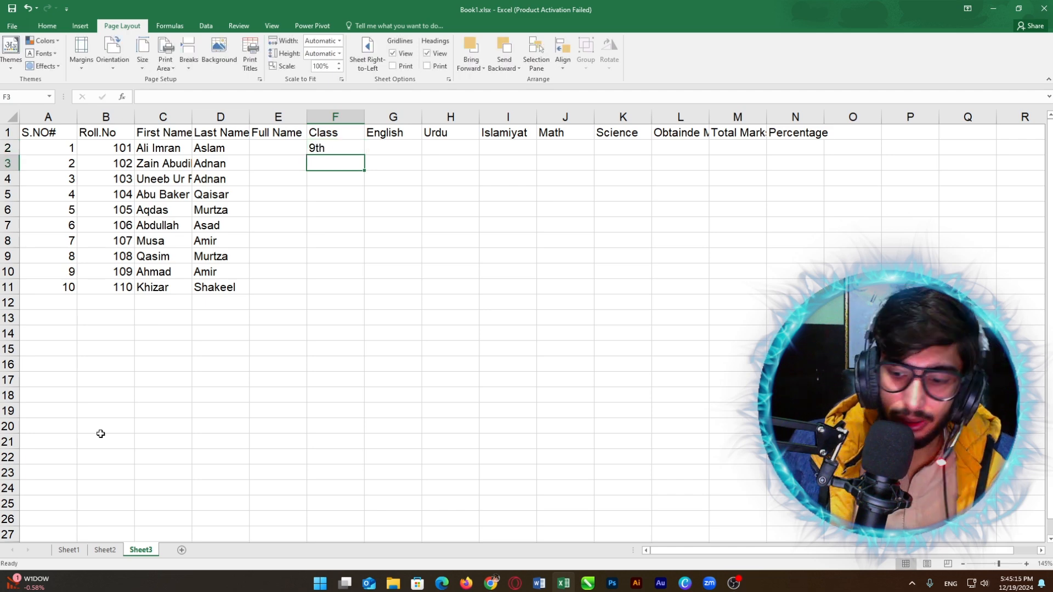
# Step: Fill 9th down the Class column from F2 to F11
pyautogui.write('9th')
pyautogui.moveTo(353, 150); pyautogui.dragTo(352, 164)
pyautogui.moveTo(364, 170); pyautogui.dragTo(360, 288)
pyautogui.click(386, 151)
# Step: Enter marks for the first two students: 60, 55, 35, 40, 45 and 68, 65, 45, 65, 50
pyautogui.click(114, 551)
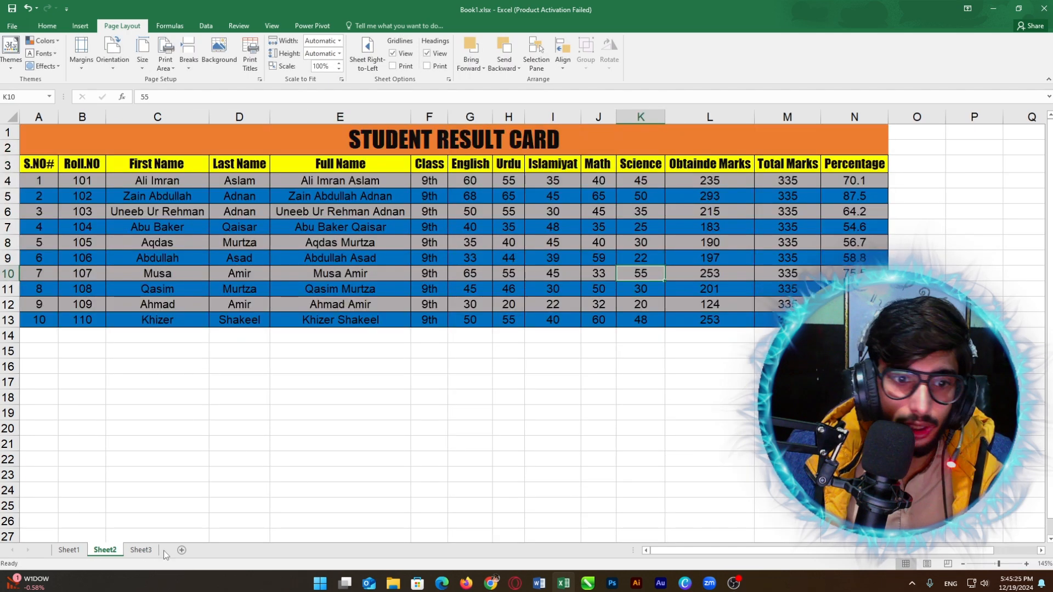
pyautogui.click(141, 550)
pyautogui.write('60\t55\t35\t40\t45')
pyautogui.press('Return')
pyautogui.click(105, 550)
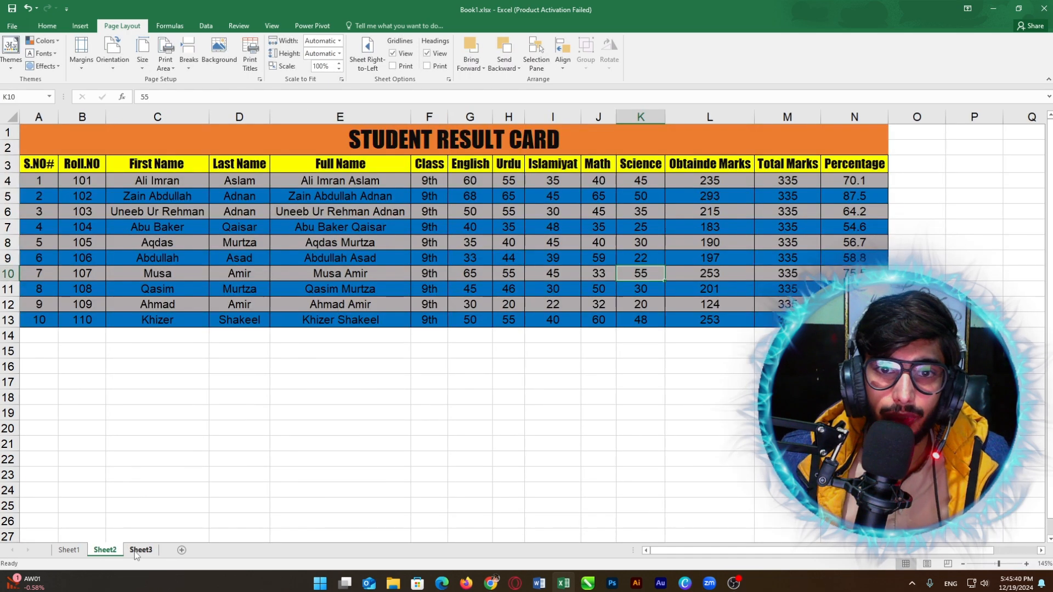
pyautogui.click(140, 550)
pyautogui.write('68\t65\t45')
pyautogui.click(105, 550)
pyautogui.click(141, 549)
pyautogui.write('65\t50')
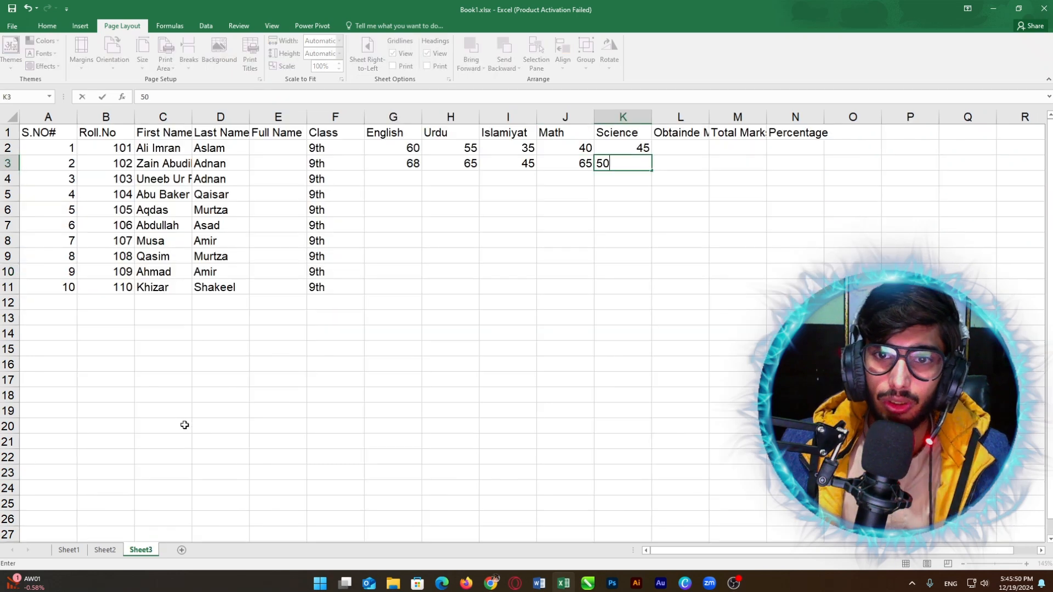
pyautogui.press('Return')
# Step: Enter marks for the third and fourth students: 50, 55, 30, 45, 35 and 40, 35, 48, 35, 25
pyautogui.click(105, 550)
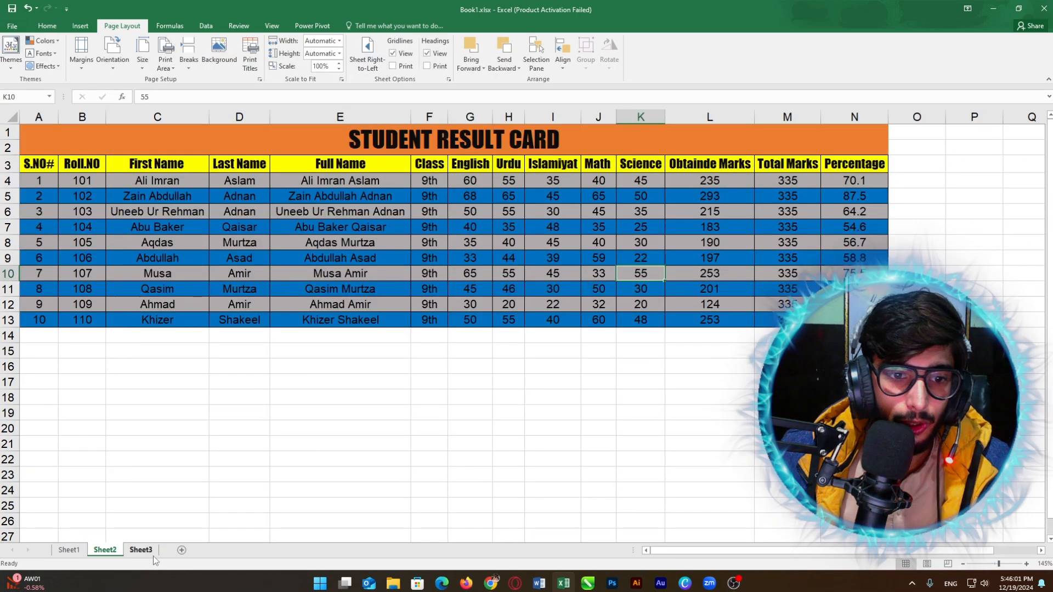
pyautogui.click(141, 550)
pyautogui.write('50\t55\t30\t45')
pyautogui.click(104, 550)
pyautogui.click(141, 550)
pyautogui.write('35')
pyautogui.press('Return')
pyautogui.press('Left')
pyautogui.click(105, 549)
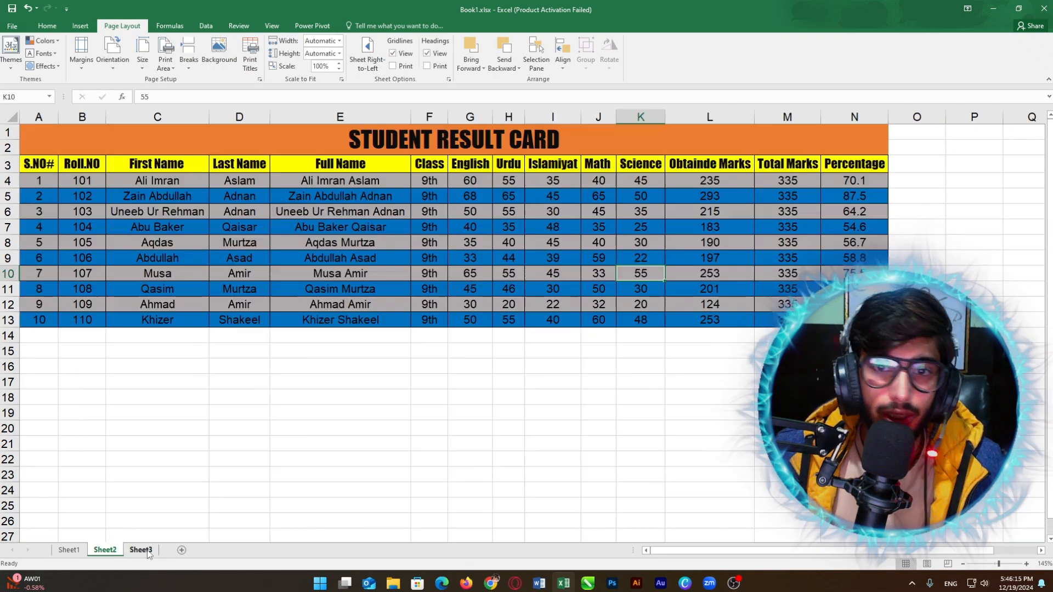
pyautogui.click(141, 550)
pyautogui.write('40\t35\t48\t35')
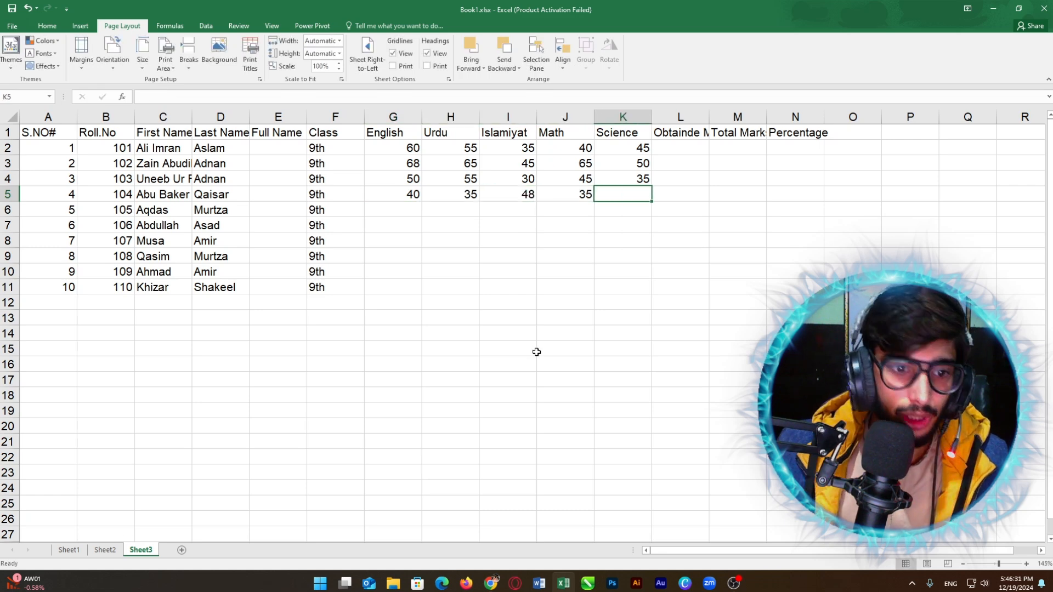
pyautogui.click(104, 550)
pyautogui.click(141, 550)
pyautogui.write('25')
pyautogui.press('Return')
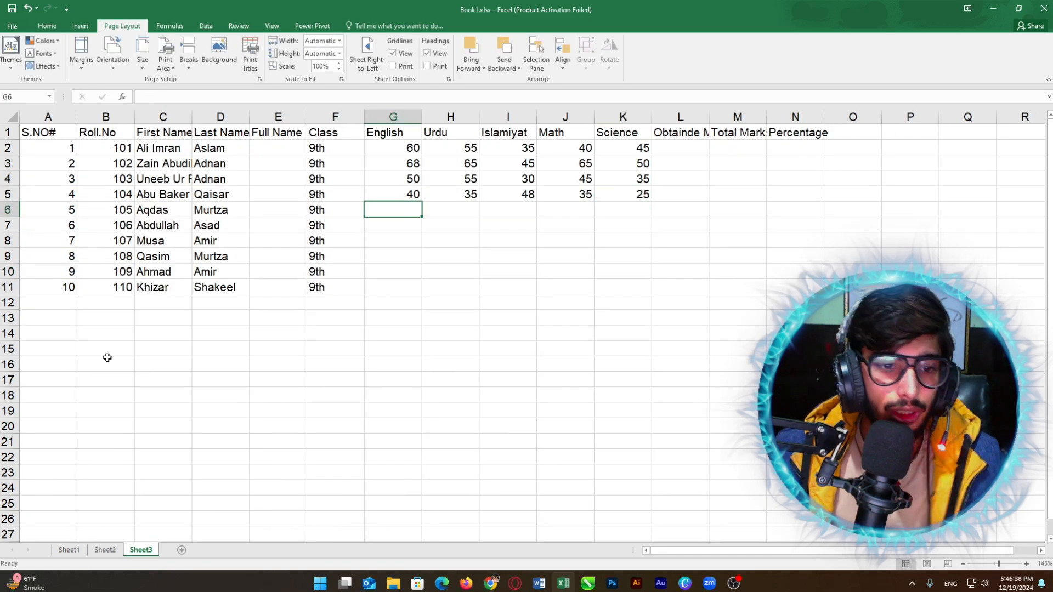
# Step: Enter the fifth student's marks (35, 40, 45, 30, 40) and the sixth's (33, 44, 39, 59, 22)
pyautogui.click(105, 550)
pyautogui.click(141, 550)
pyautogui.write('35\t40\t45')
pyautogui.click(104, 550)
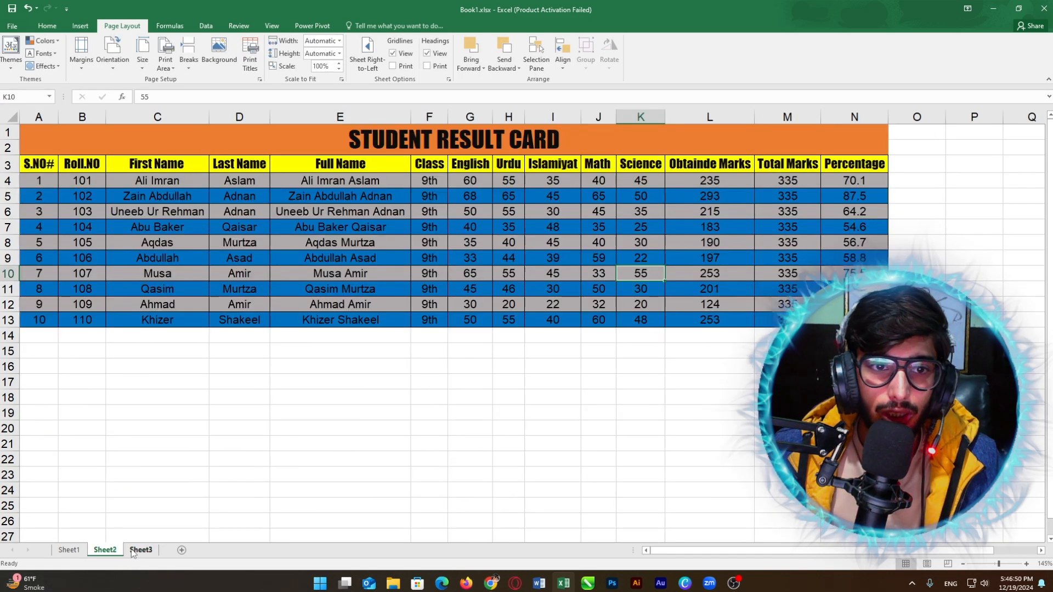
pyautogui.click(141, 550)
pyautogui.press('Tab')
pyautogui.write('30')
pyautogui.press('Left')
pyautogui.write('40')
pyautogui.press('Return')
pyautogui.click(105, 550)
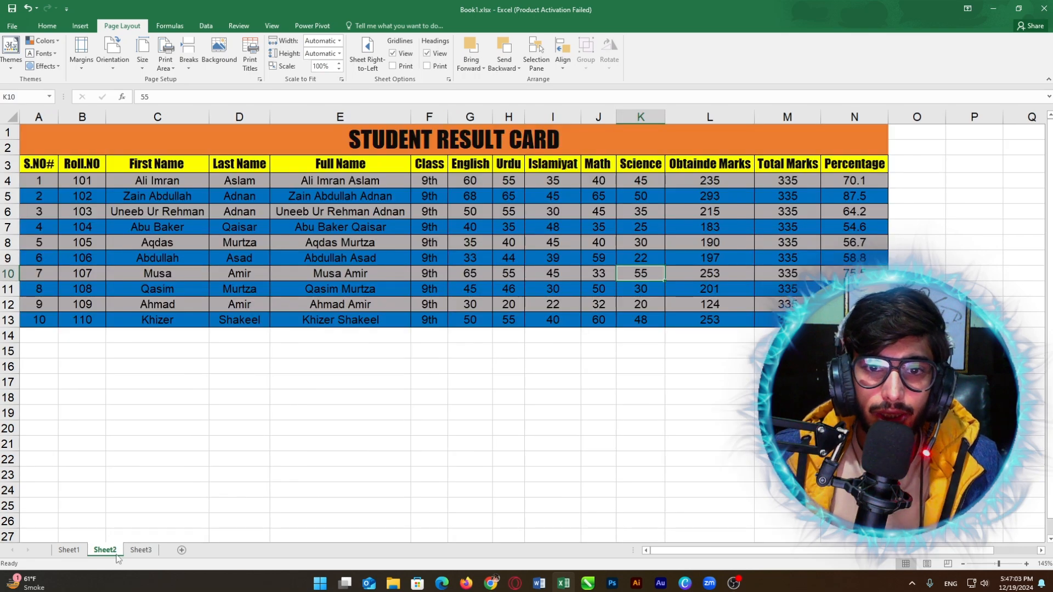
pyautogui.click(141, 549)
pyautogui.write('33\t44\t39')
pyautogui.click(105, 550)
pyautogui.click(141, 550)
pyautogui.write('59\t22')
pyautogui.press('Return')
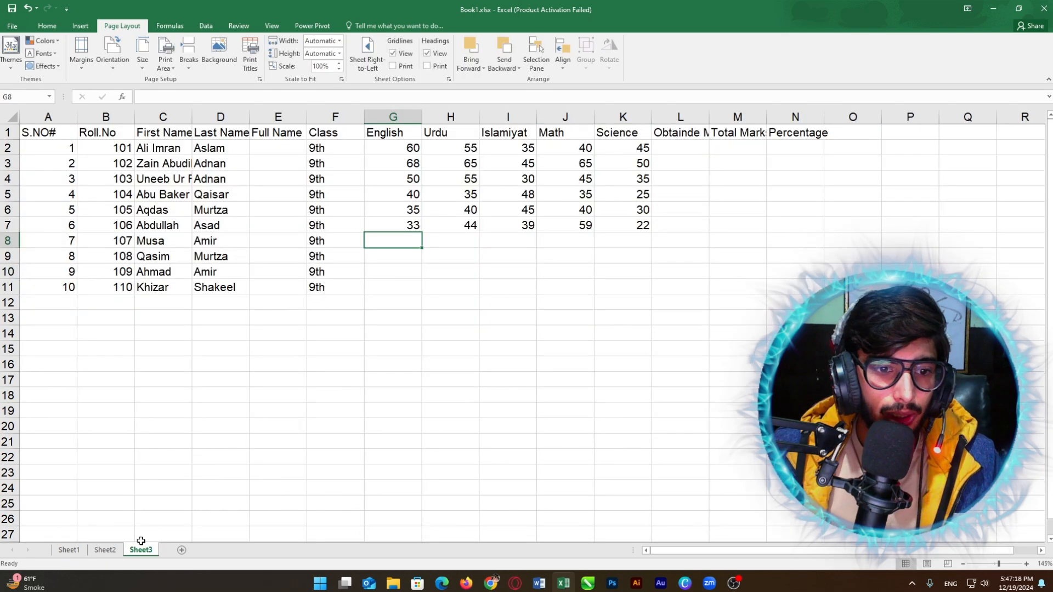
# Step: Enter the seventh student's marks: 65, 55, 45, 33, 55
pyautogui.click(105, 550)
pyautogui.click(141, 550)
pyautogui.write('65\t55\t45')
pyautogui.click(104, 550)
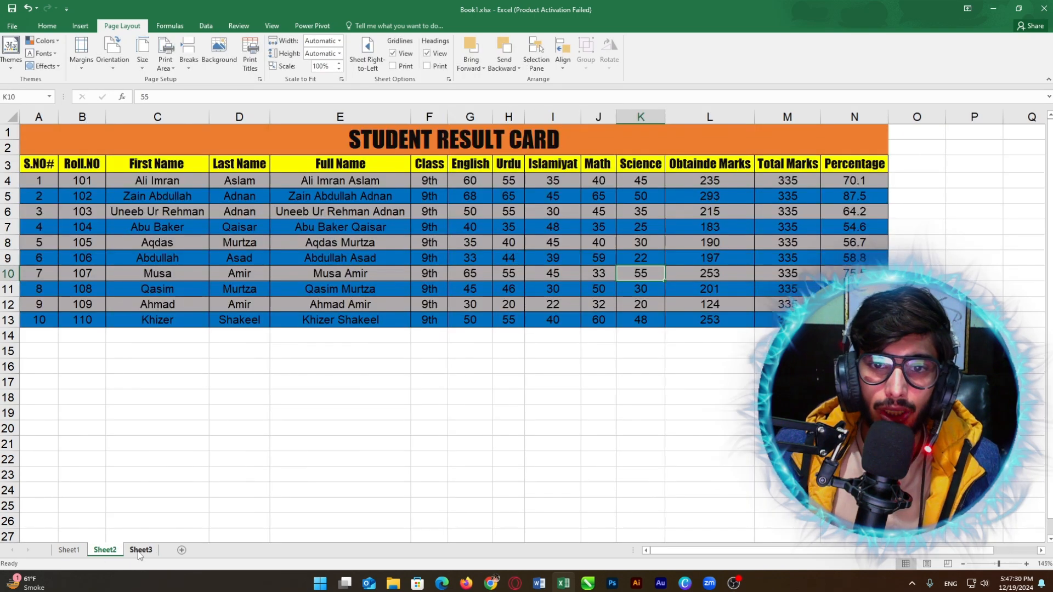
pyautogui.click(141, 550)
pyautogui.write('33\t55')
pyautogui.press('Return')
pyautogui.click(105, 549)
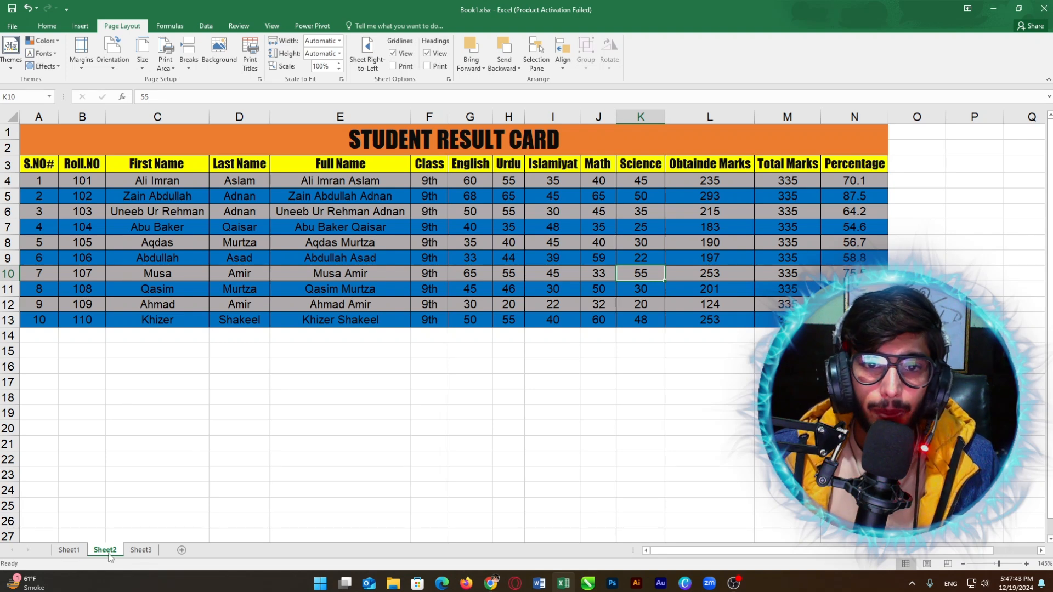
# Step: Copy the last three students' marks from Sheet2 into Sheet3 rows 9 to 11
pyautogui.moveTo(470, 288); pyautogui.dragTo(640, 288)
pyautogui.hotkey('ctrl', 'c')
pyautogui.click(141, 550)
pyautogui.moveTo(393, 256); pyautogui.dragTo(613, 251)
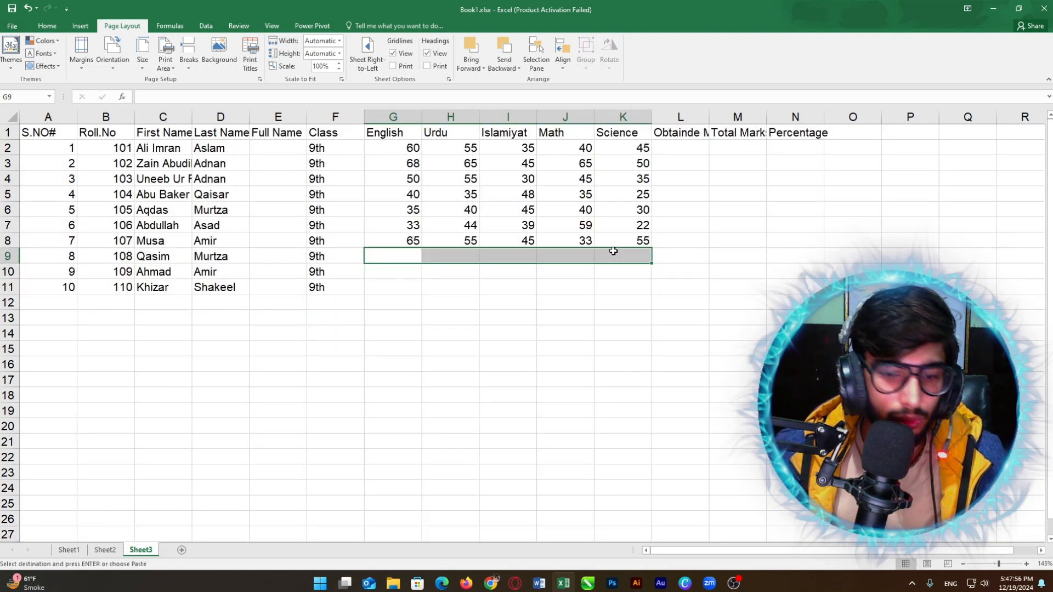
pyautogui.hotkey('ctrl', 'v')
pyautogui.click(105, 550)
pyautogui.moveTo(470, 304); pyautogui.dragTo(637, 318)
pyautogui.hotkey('ctrl', 'c')
pyautogui.click(141, 550)
pyautogui.hotkey('ctrl', 'v')
# Step: Reformat the pasted marks with black text, no fill, no borders and right alignment
pyautogui.moveTo(393, 273); pyautogui.dragTo(623, 286)
pyautogui.click(47, 25)
pyautogui.click(191, 62)
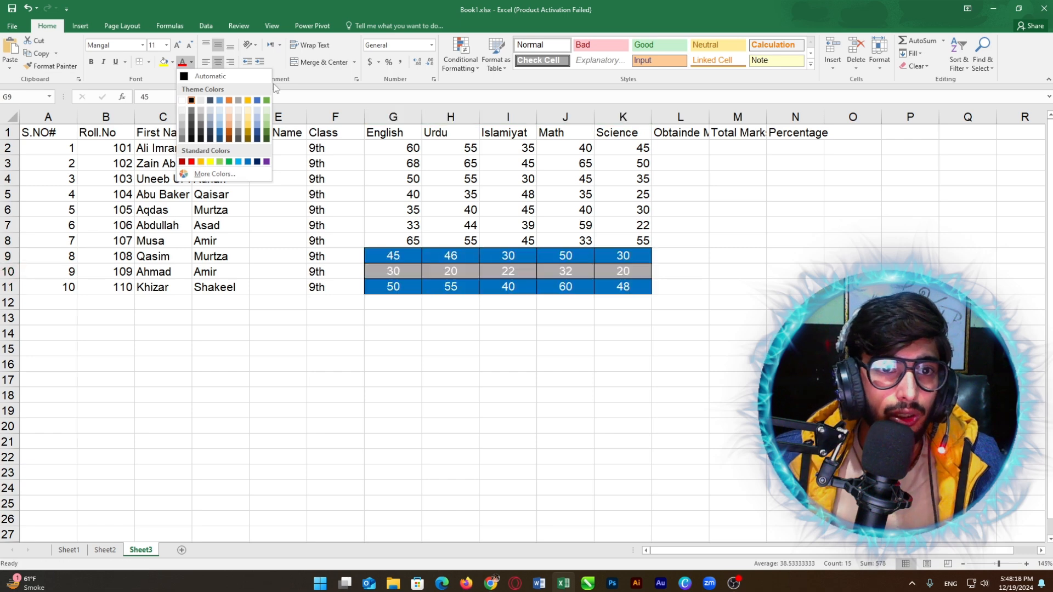
pyautogui.click(172, 62)
pyautogui.click(183, 160)
pyautogui.click(149, 62)
pyautogui.click(169, 141)
pyautogui.click(205, 62)
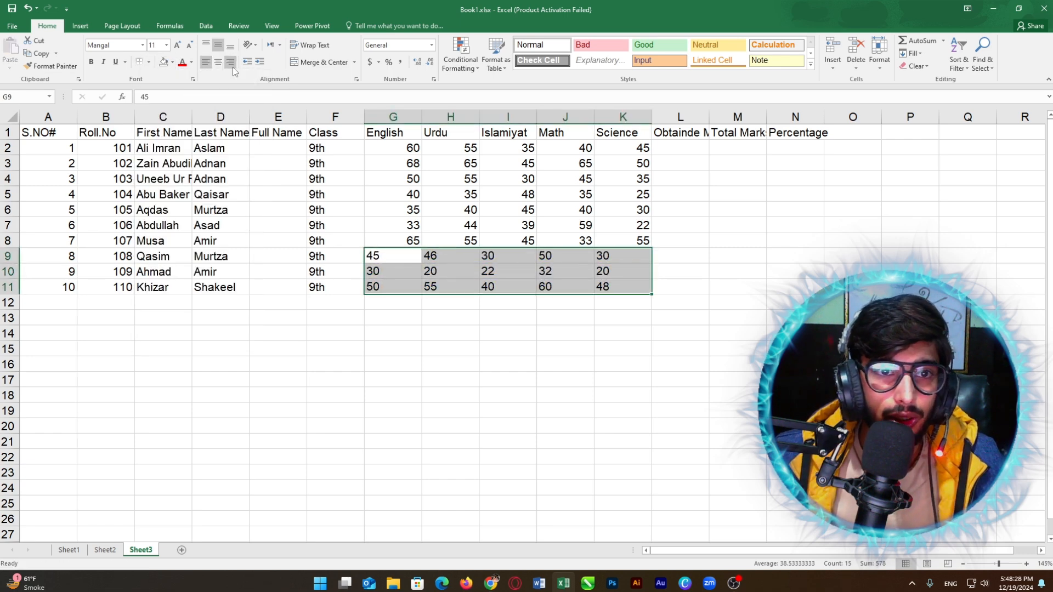
pyautogui.click(231, 61)
pyautogui.click(737, 148)
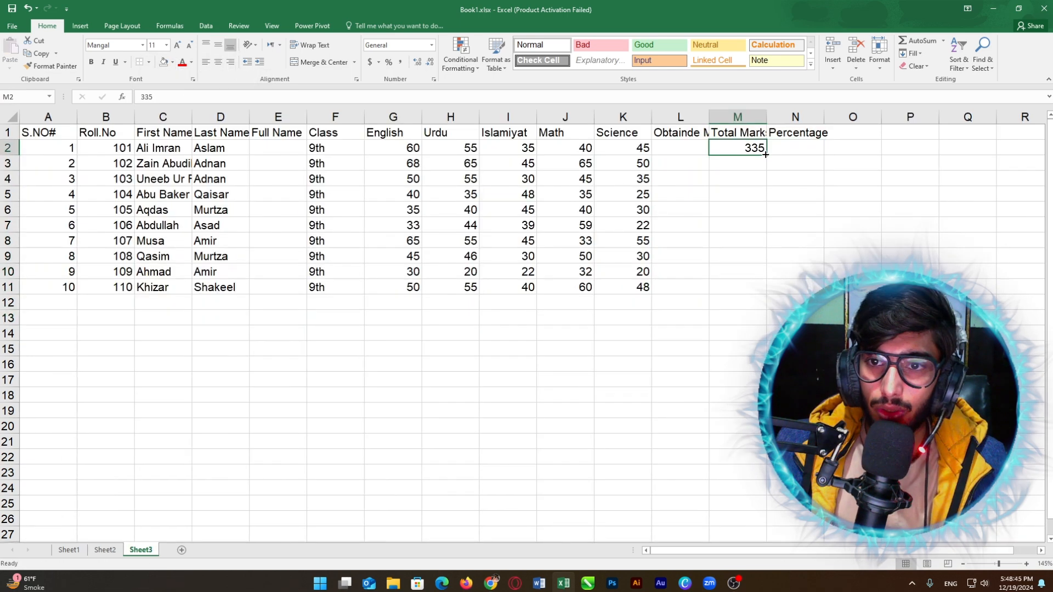
pyautogui.moveTo(765, 154); pyautogui.dragTo(768, 279)
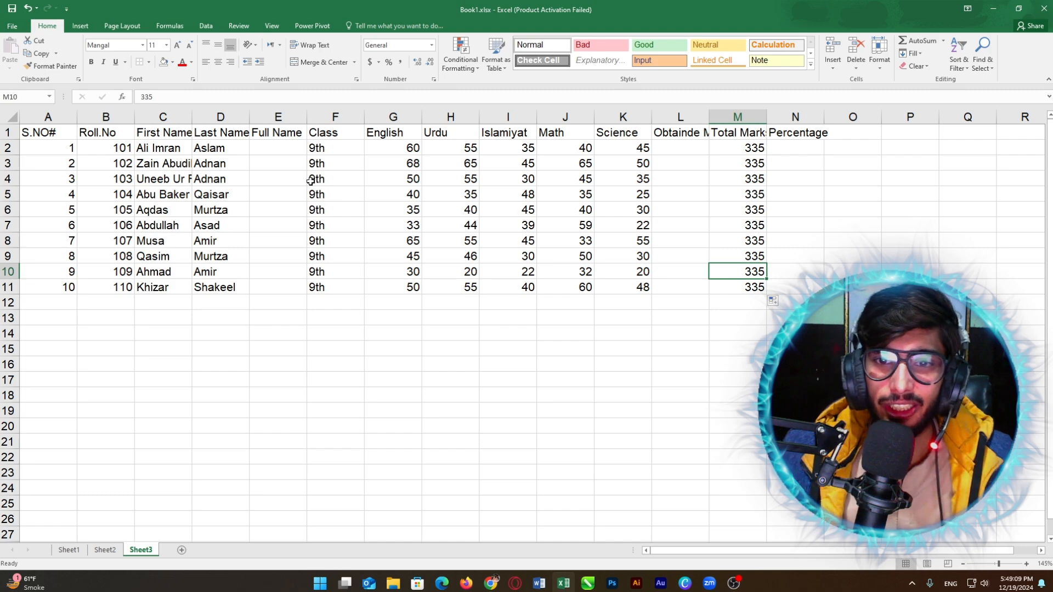
pyautogui.click(750, 173)
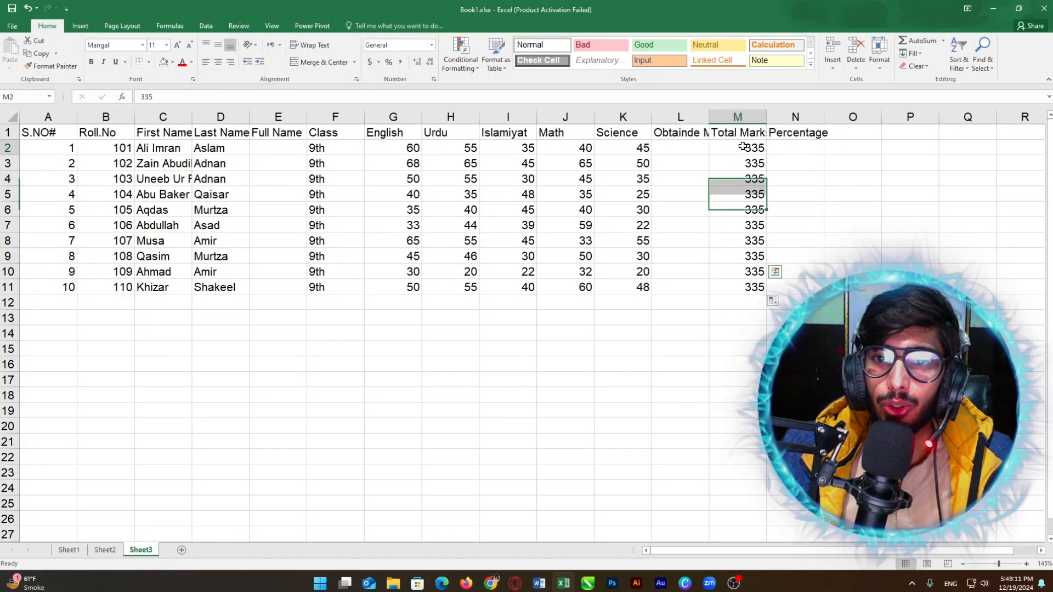
pyautogui.click(743, 273)
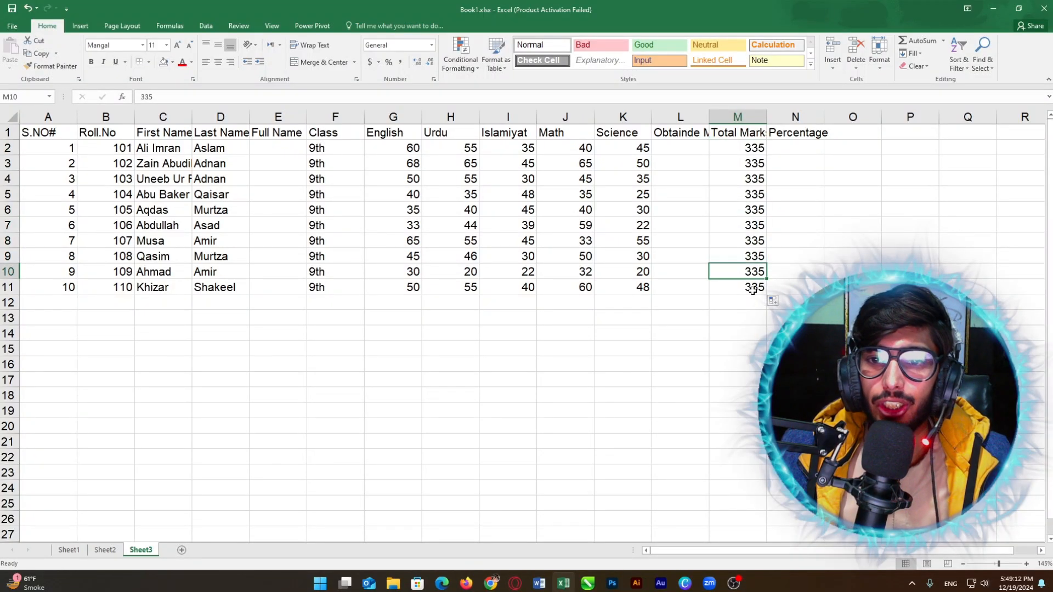
pyautogui.moveTo(752, 288); pyautogui.dragTo(33, 132)
pyautogui.click(390, 193)
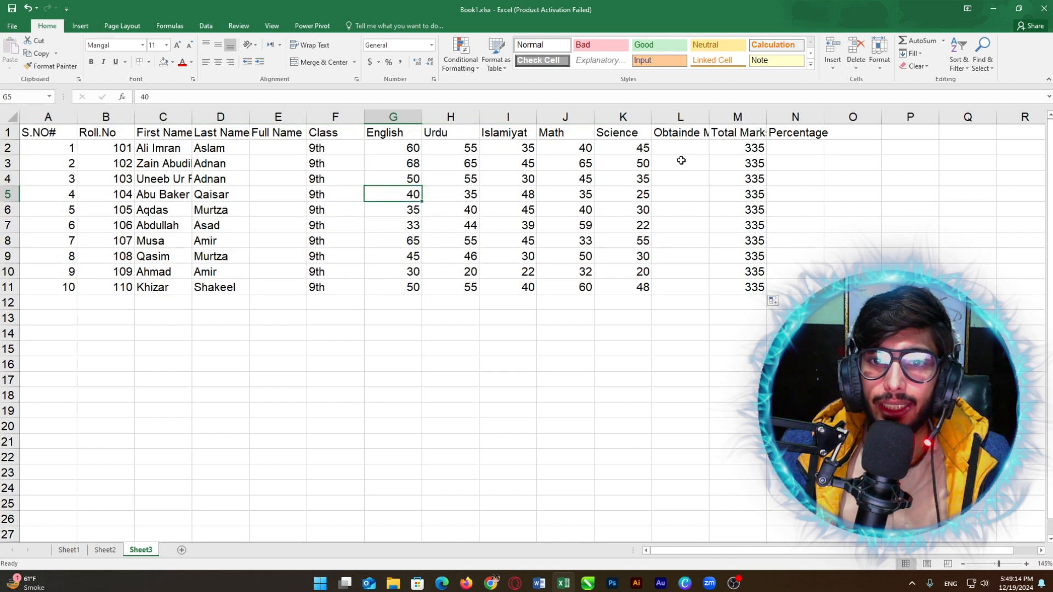
pyautogui.click(680, 160)
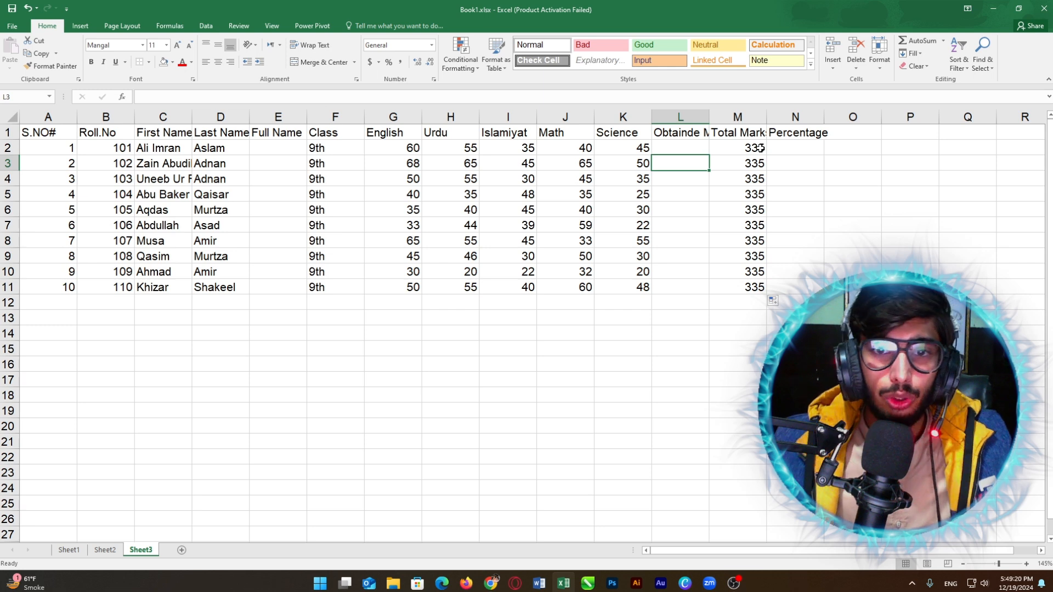
pyautogui.moveTo(44, 136); pyautogui.dragTo(793, 289)
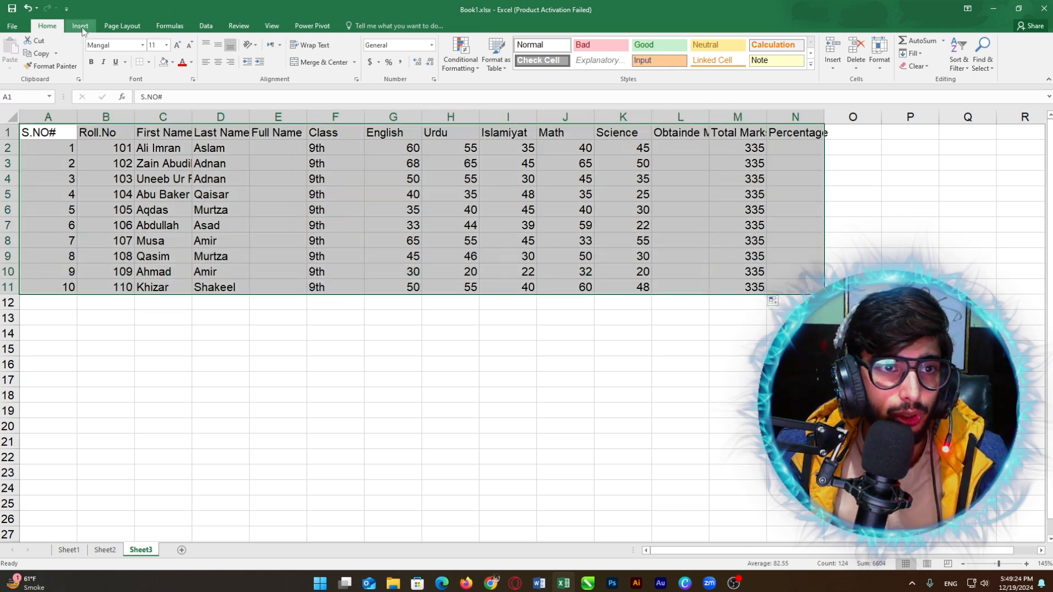
# Step: Apply All Borders to the student table A1:N11 and check the bordered cells
pyautogui.click(149, 62)
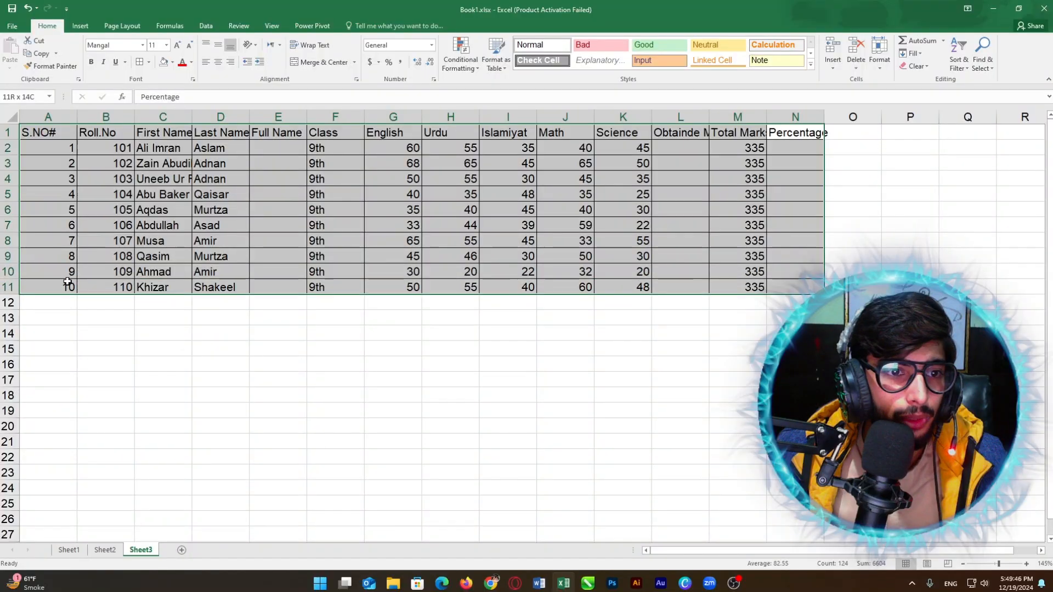
pyautogui.click(148, 62)
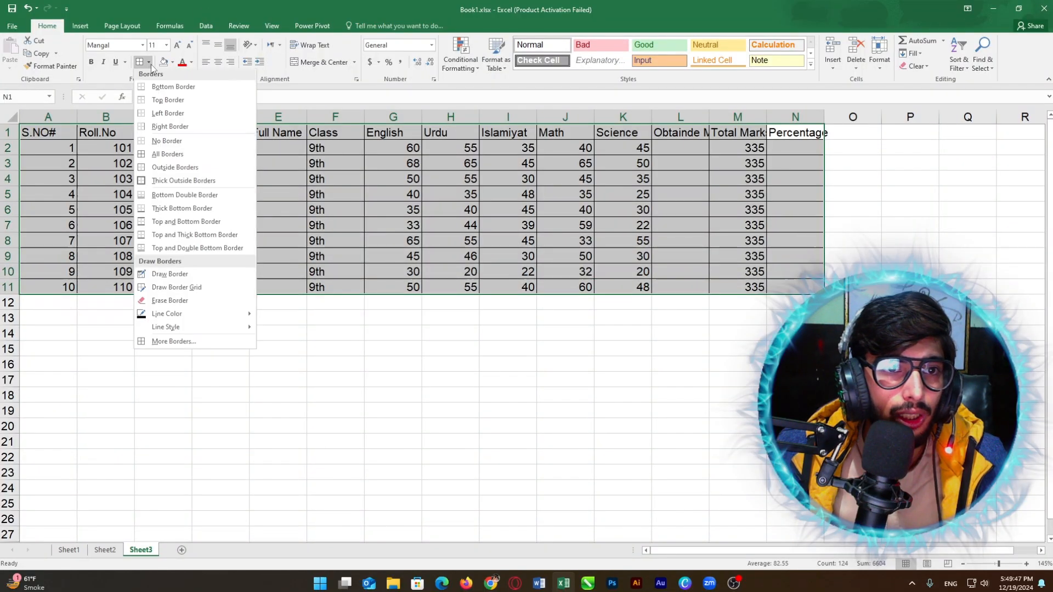
pyautogui.click(157, 156)
pyautogui.click(751, 192)
pyautogui.click(825, 188)
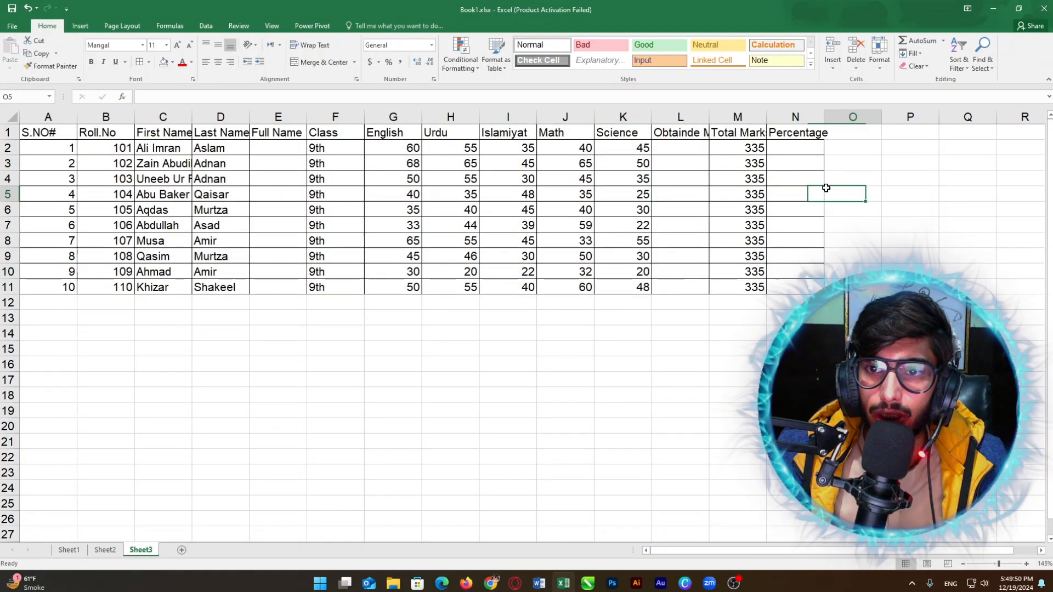
pyautogui.click(834, 117)
pyautogui.click(844, 135)
pyautogui.click(746, 149)
pyautogui.click(740, 209)
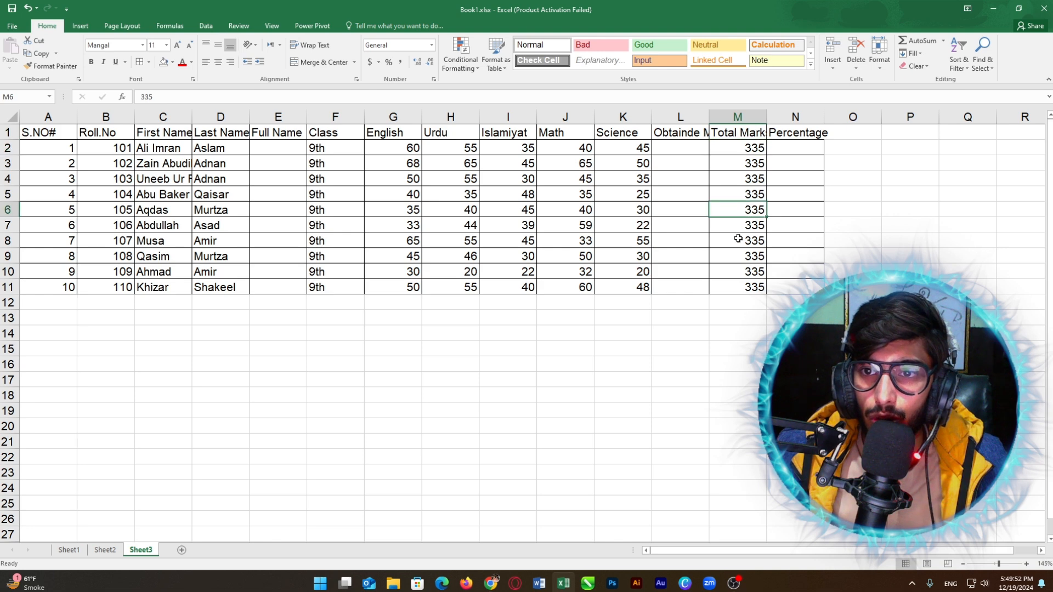
pyautogui.moveTo(67, 136); pyautogui.dragTo(779, 280)
pyautogui.click(467, 240)
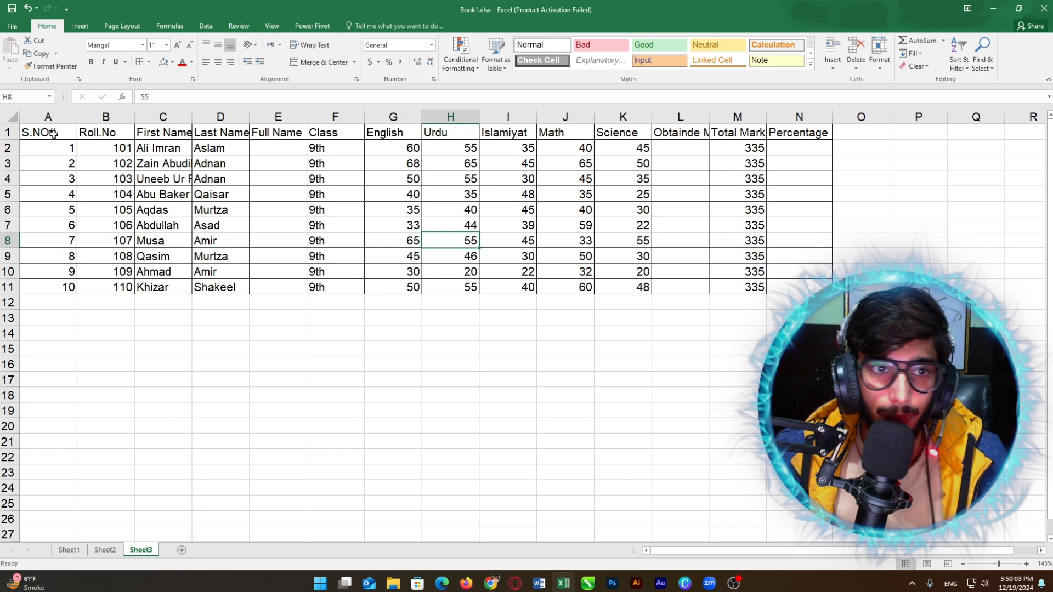
pyautogui.moveTo(54, 133); pyautogui.dragTo(798, 127)
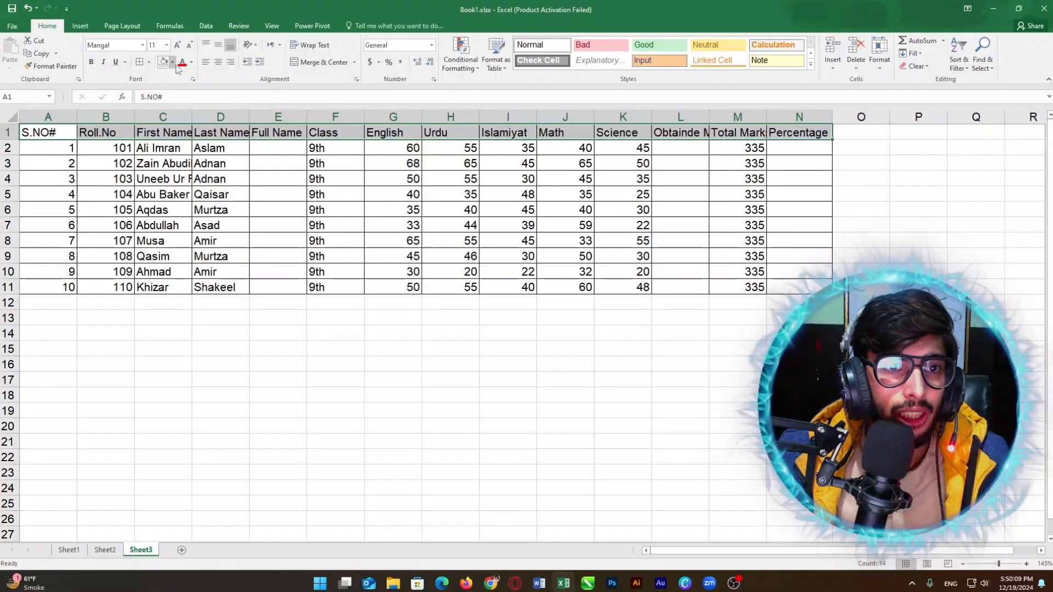
# Step: Fill the header row yellow, row 2 grey and row 3 light blue
pyautogui.click(173, 62)
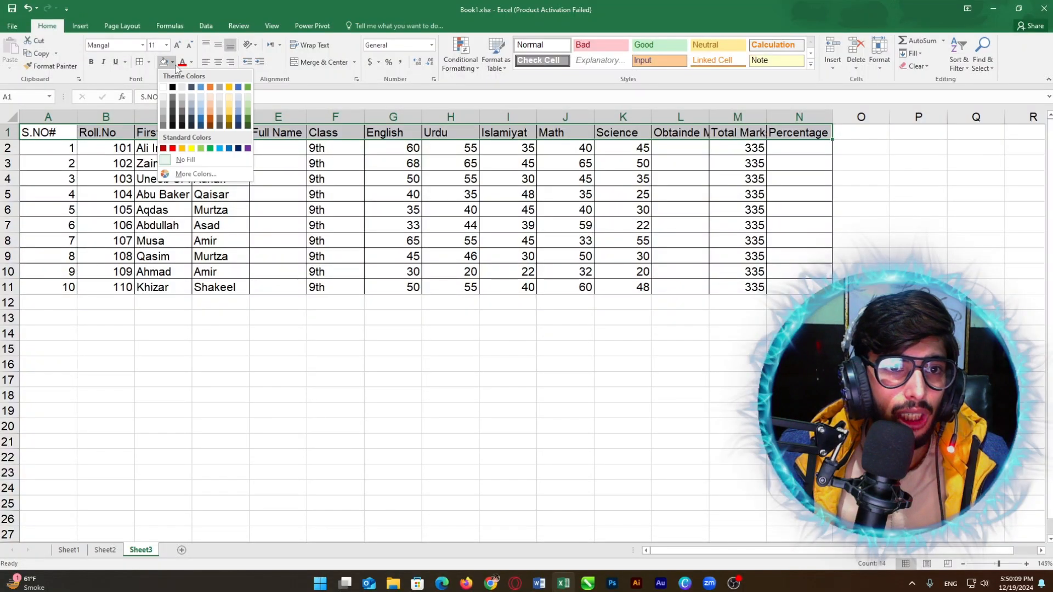
pyautogui.click(192, 142)
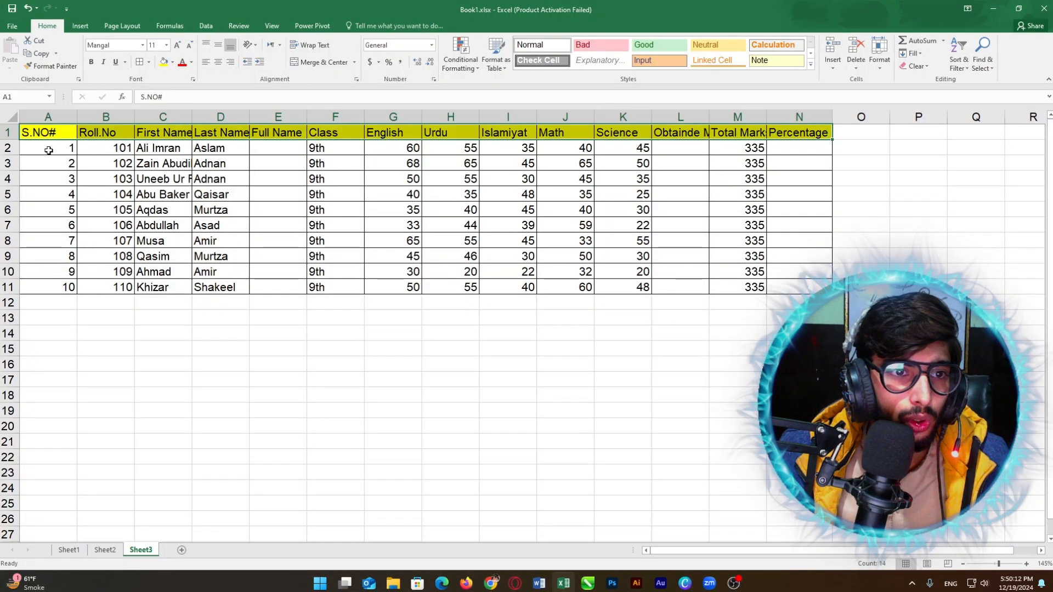
pyautogui.moveTo(49, 151); pyautogui.dragTo(801, 148)
pyautogui.click(172, 62)
pyautogui.click(161, 108)
pyautogui.moveTo(38, 163); pyautogui.dragTo(801, 163)
pyautogui.click(172, 62)
pyautogui.click(220, 148)
# Step: Fill row 4 grey and Format Painter the grey band onto rows 6, 8 and 10
pyautogui.moveTo(39, 179); pyautogui.dragTo(800, 178)
pyautogui.click(172, 63)
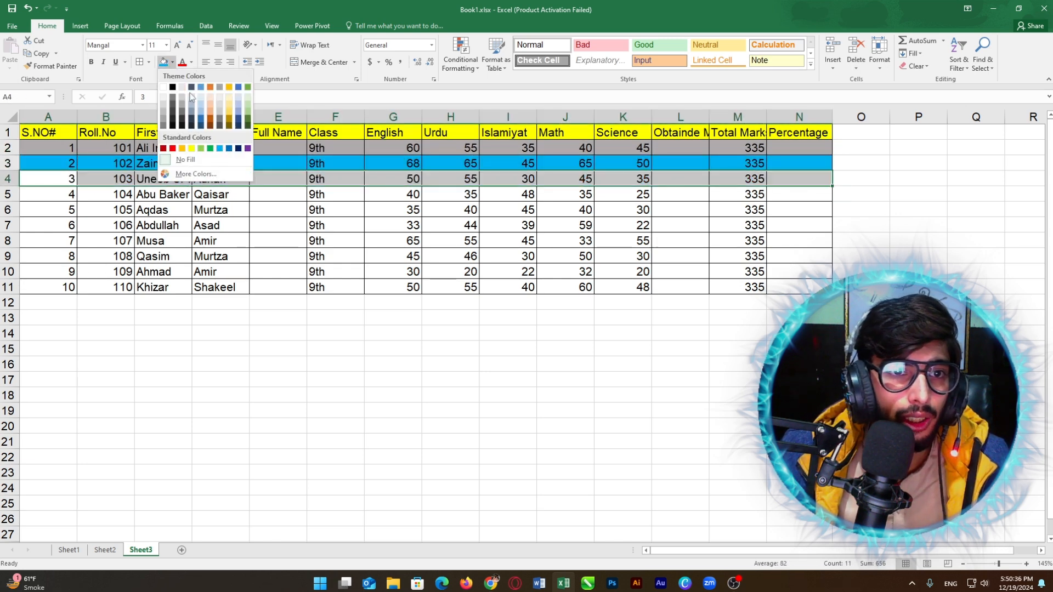
pyautogui.click(182, 104)
pyautogui.click(51, 65)
pyautogui.moveTo(59, 211); pyautogui.dragTo(798, 211)
pyautogui.click(51, 66)
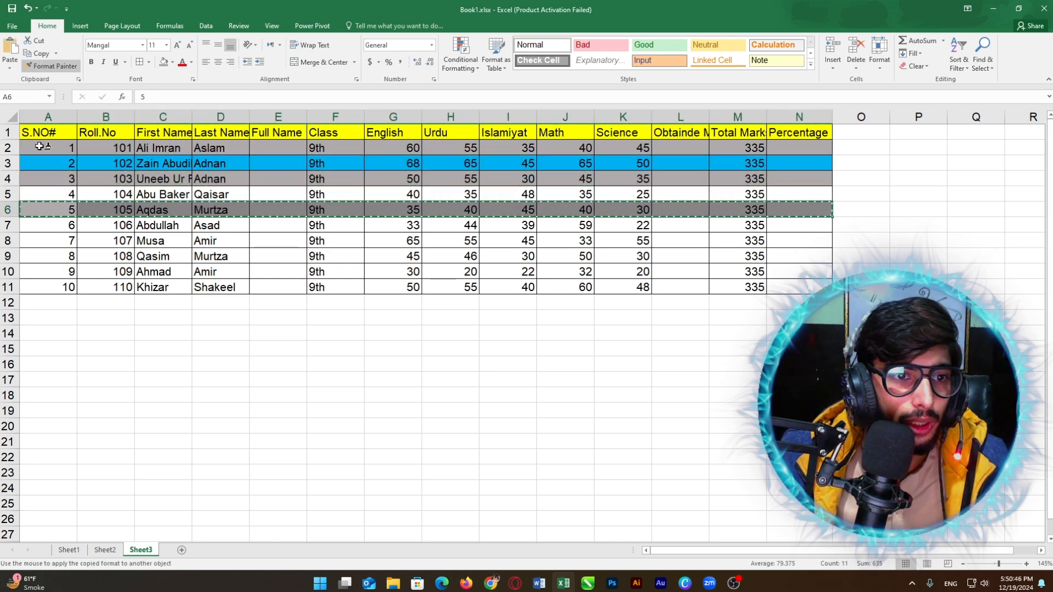
pyautogui.moveTo(41, 241); pyautogui.dragTo(798, 242)
pyautogui.click(51, 66)
pyautogui.moveTo(41, 272); pyautogui.dragTo(798, 273)
# Step: Format Painter row 3's light blue onto rows 5, 7 and 9
pyautogui.moveTo(41, 164); pyautogui.dragTo(798, 164)
pyautogui.click(51, 66)
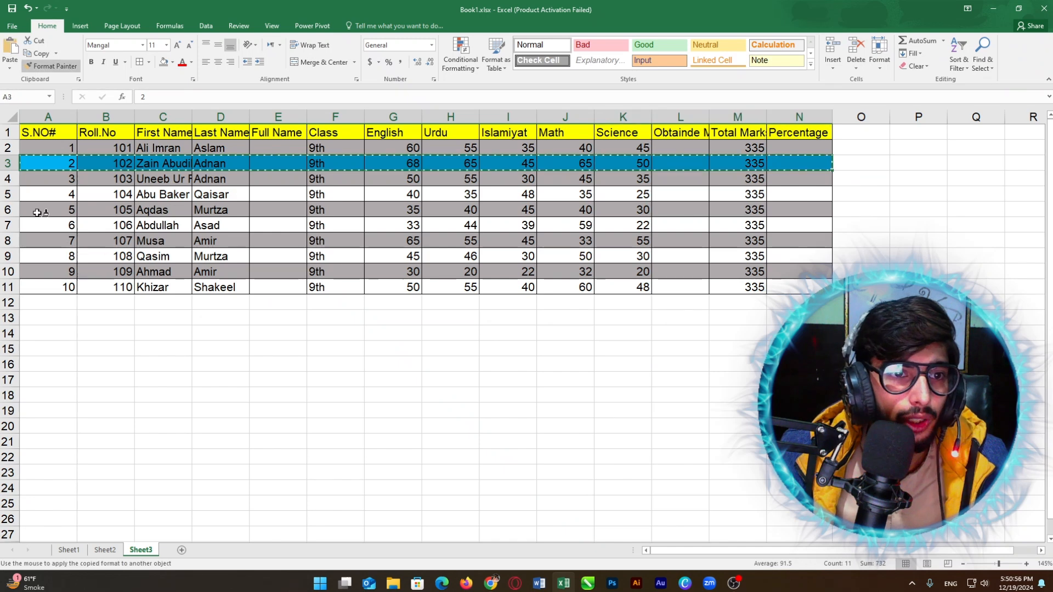
pyautogui.moveTo(38, 194); pyautogui.dragTo(797, 194)
pyautogui.click(51, 66)
pyautogui.moveTo(38, 224); pyautogui.dragTo(799, 227)
pyautogui.click(51, 65)
pyautogui.moveTo(41, 256); pyautogui.dragTo(798, 256)
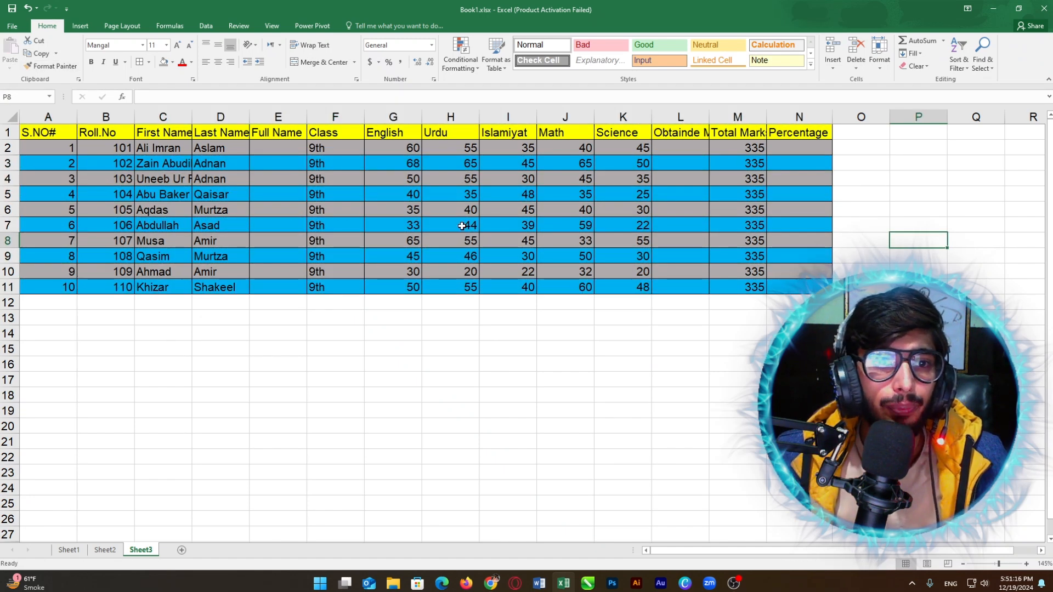
pyautogui.scroll(2, 462, 226)
pyautogui.scroll(-2, 461, 226)
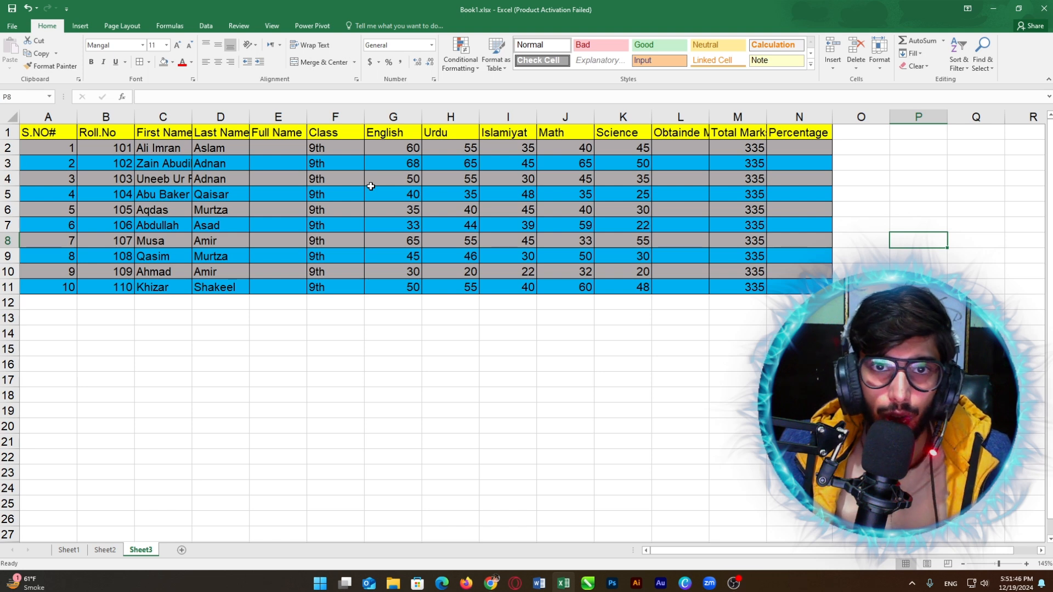
# Step: Set the header row A1:N1 in Impact font with black text, not bold
pyautogui.click(336, 179)
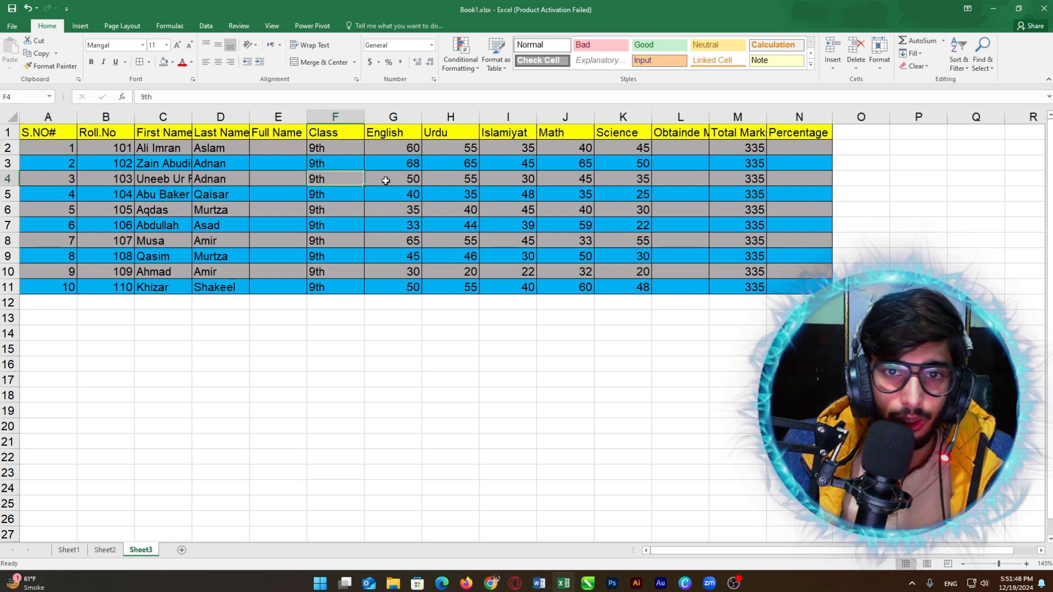
pyautogui.click(719, 161)
pyautogui.click(769, 253)
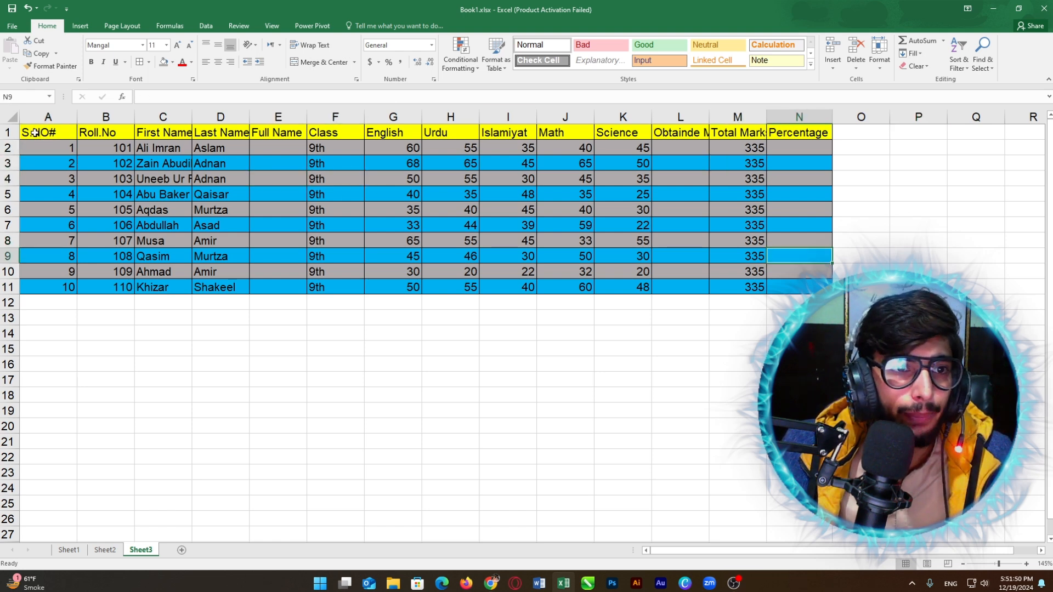
pyautogui.moveTo(35, 133); pyautogui.dragTo(803, 117)
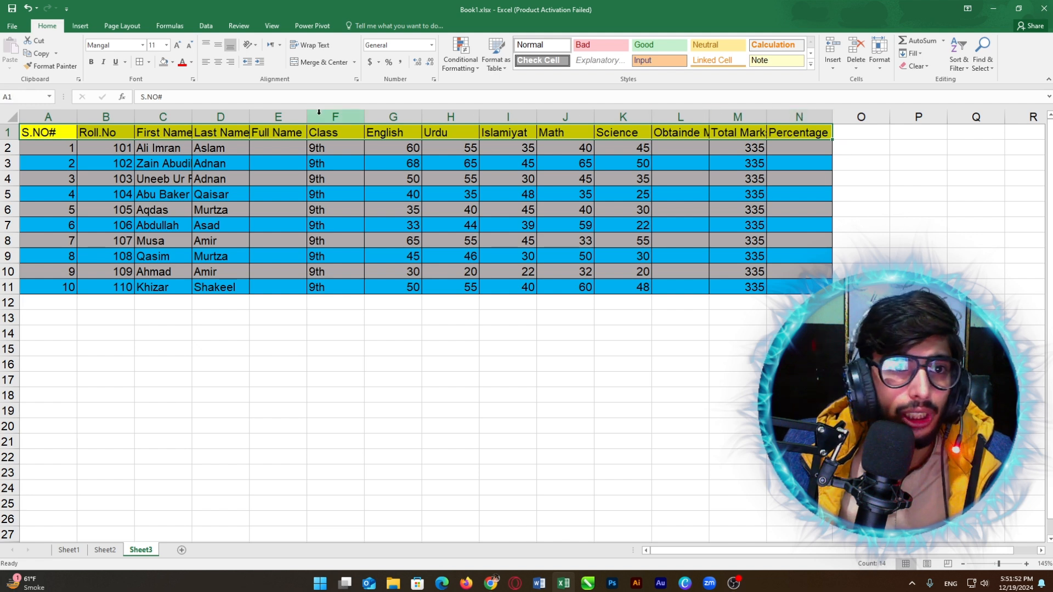
pyautogui.click(92, 62)
pyautogui.click(142, 45)
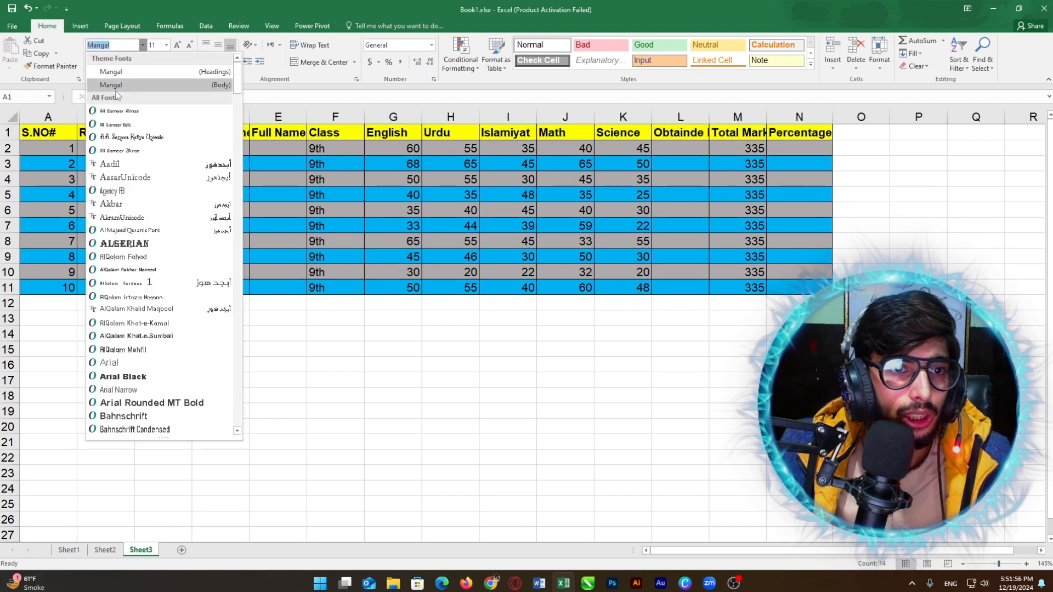
pyautogui.write('Impact')
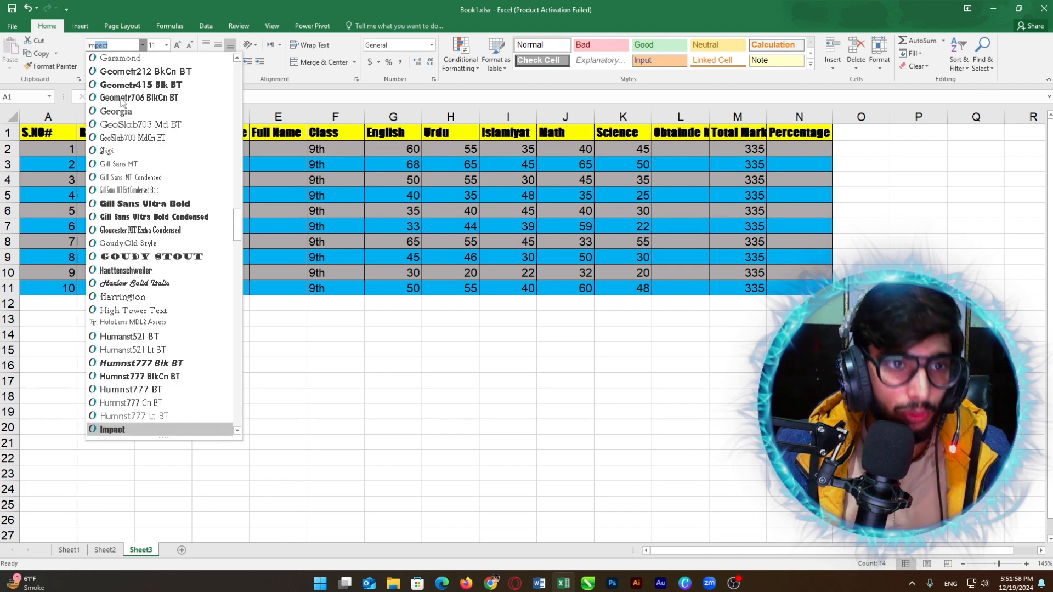
pyautogui.press('Return')
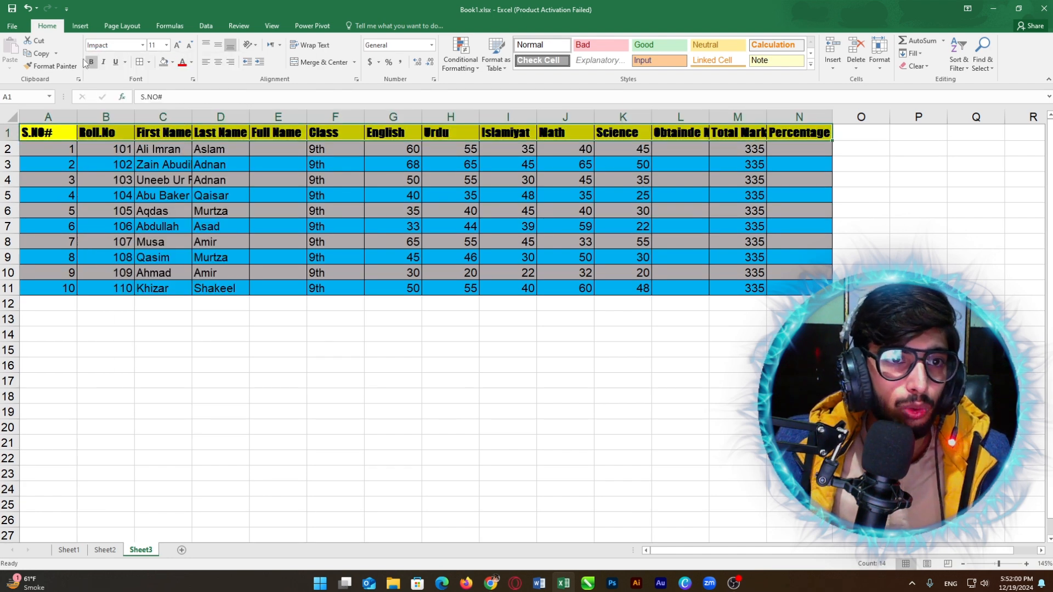
pyautogui.click(91, 64)
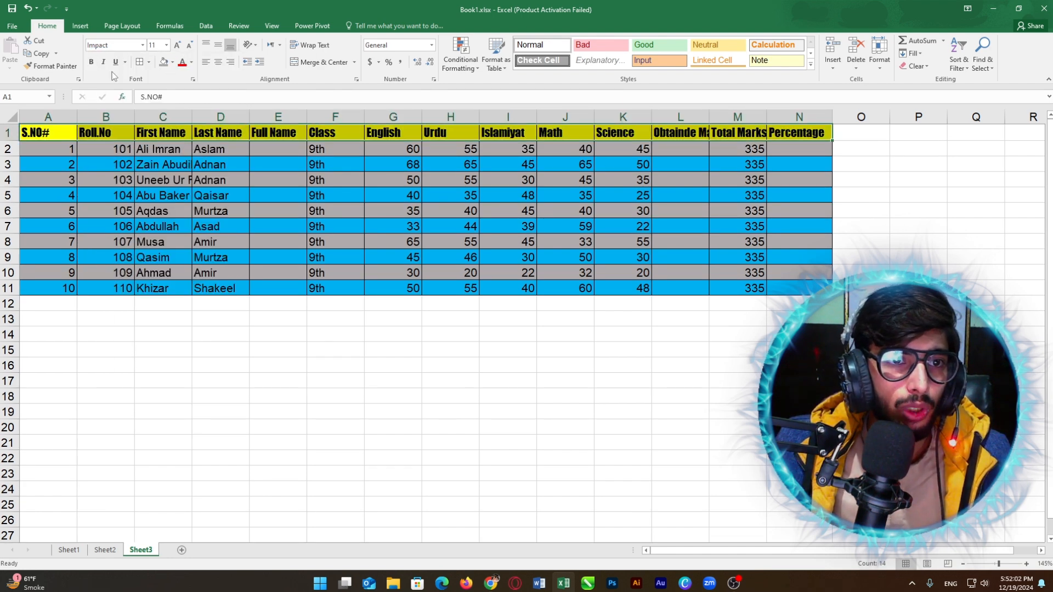
pyautogui.click(191, 63)
pyautogui.click(192, 140)
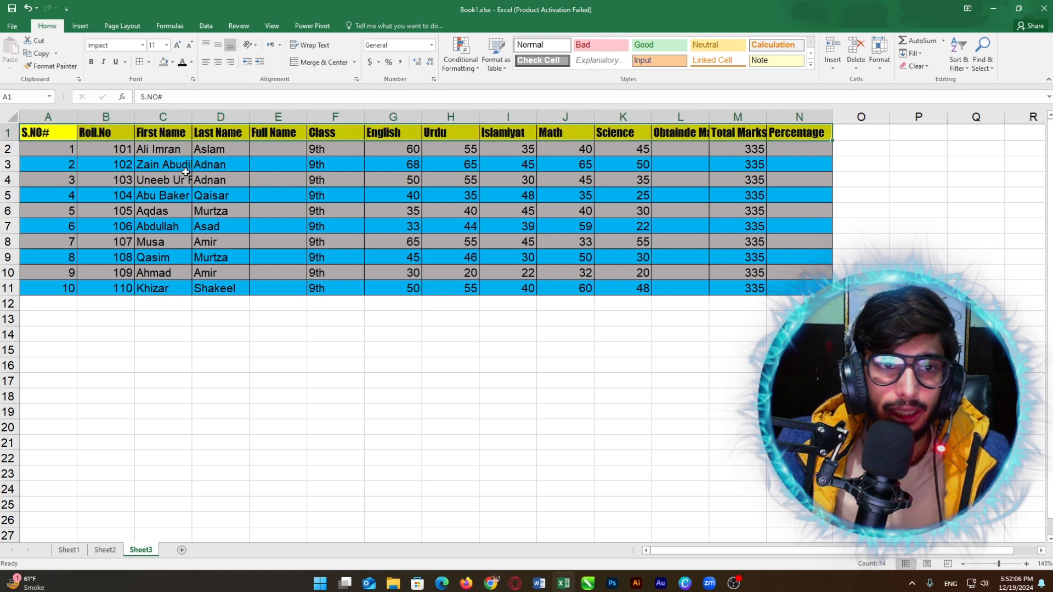
# Step: Centre and middle-align all text in the table A1:N11, then deselect
pyautogui.click(62, 144)
pyautogui.moveTo(38, 131); pyautogui.dragTo(786, 288)
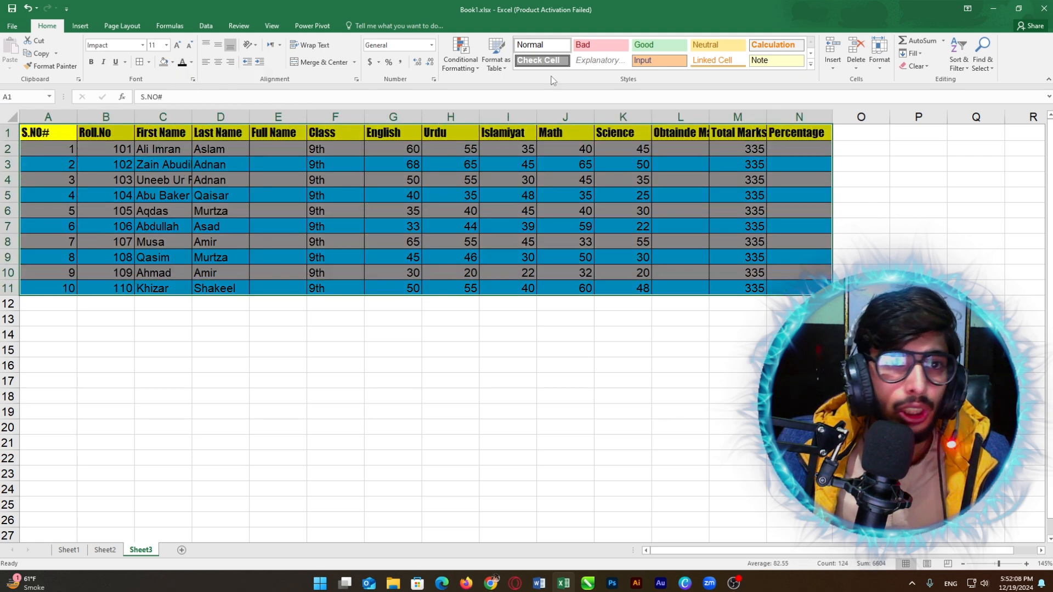
pyautogui.click(221, 63)
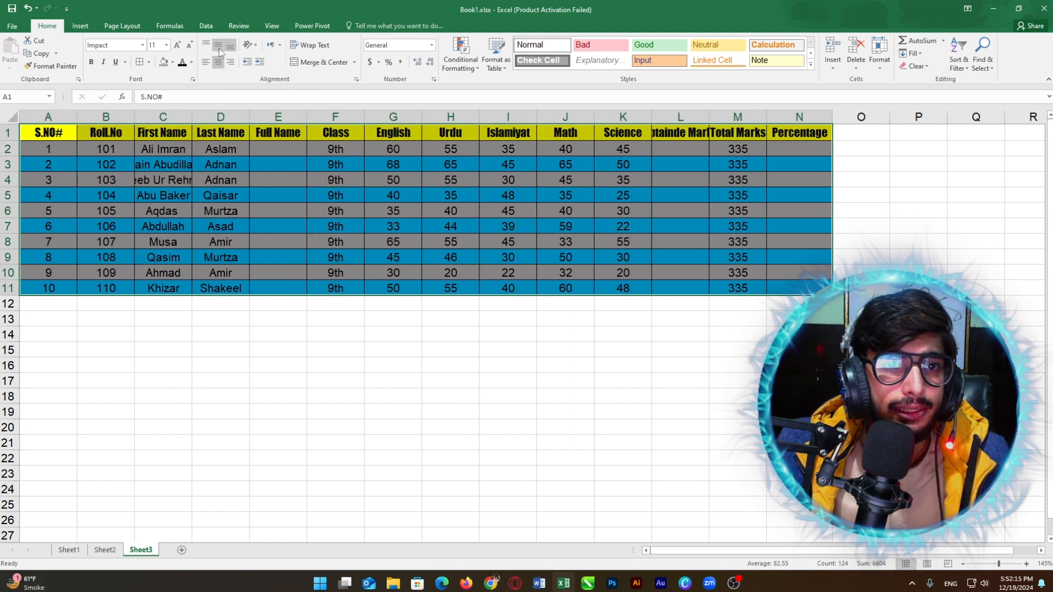
pyautogui.click(219, 48)
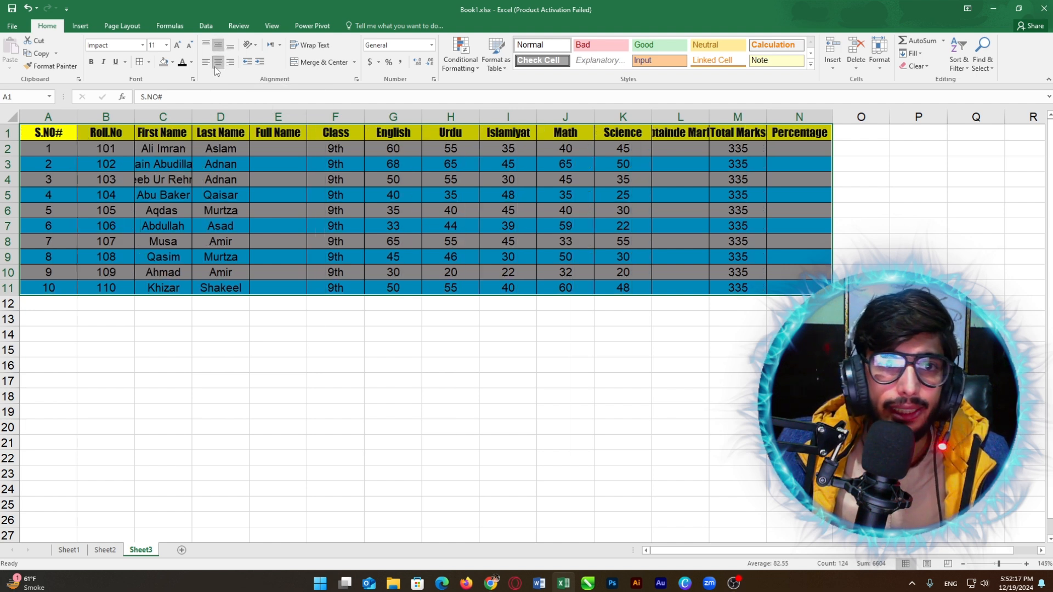
pyautogui.click(670, 159)
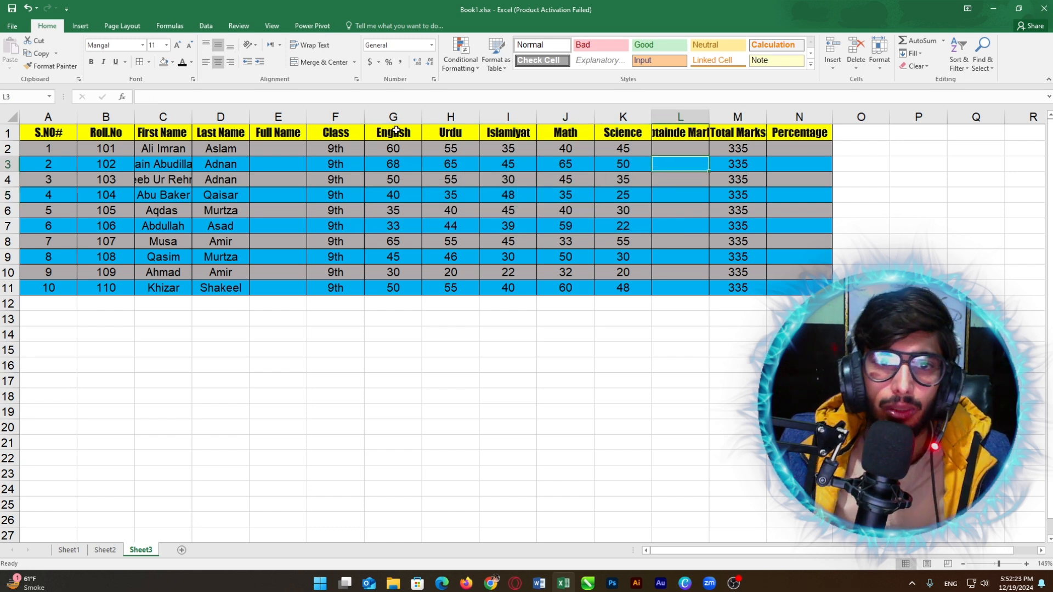
# Step: AutoFit columns A through N, including first names, Obtainde Marks, Total Marks and Percentage
pyautogui.doubleClick(78, 118)
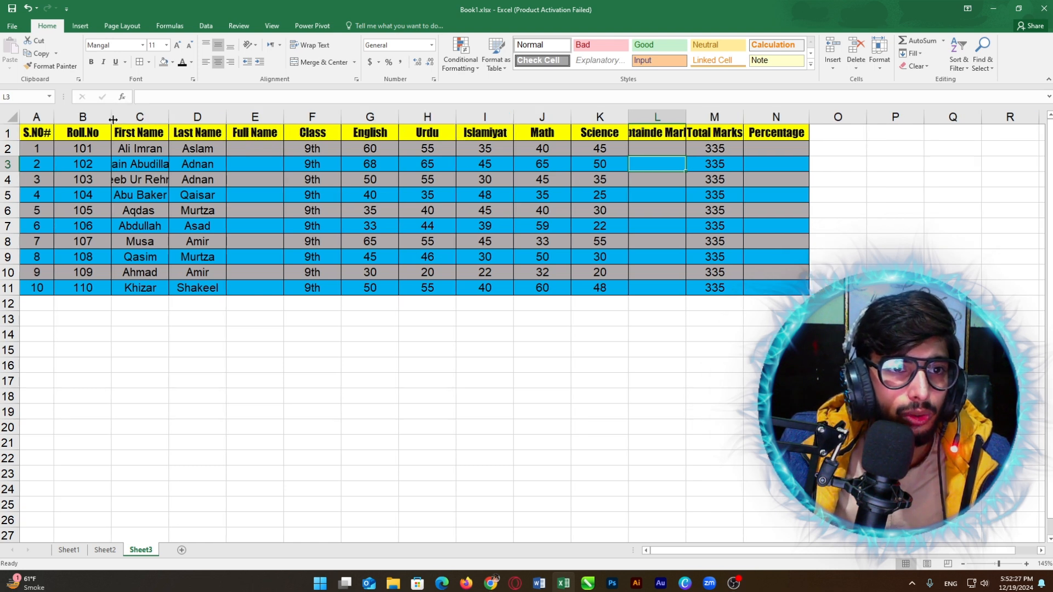
pyautogui.doubleClick(113, 118)
pyautogui.doubleClick(152, 116)
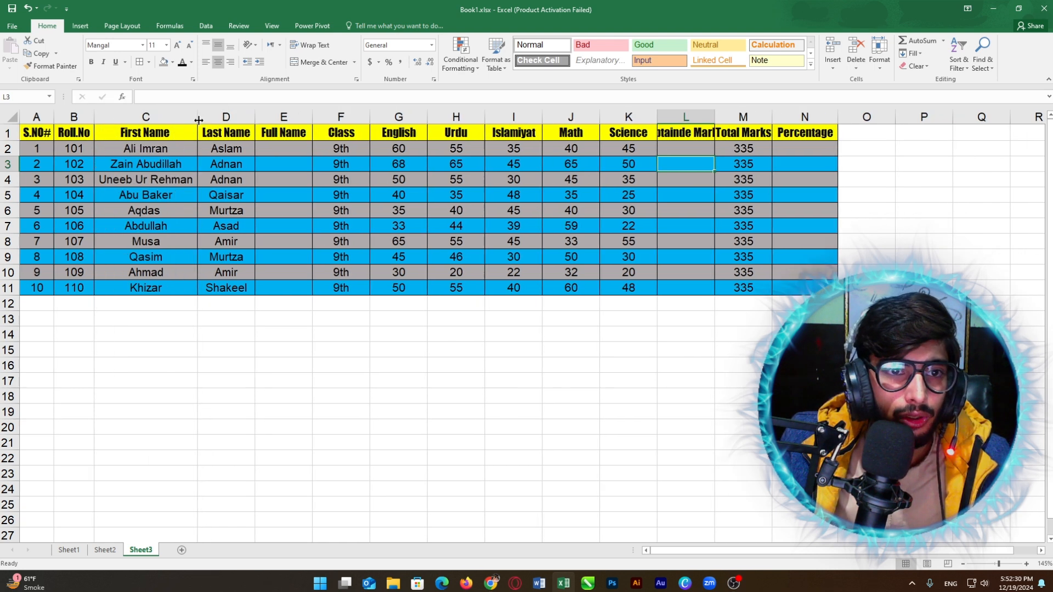
pyautogui.doubleClick(310, 116)
pyautogui.doubleClick(367, 118)
pyautogui.doubleClick(399, 118)
pyautogui.doubleClick(442, 118)
pyautogui.doubleClick(469, 118)
pyautogui.doubleClick(523, 118)
pyautogui.doubleClick(554, 118)
pyautogui.doubleClick(600, 117)
pyautogui.doubleClick(686, 117)
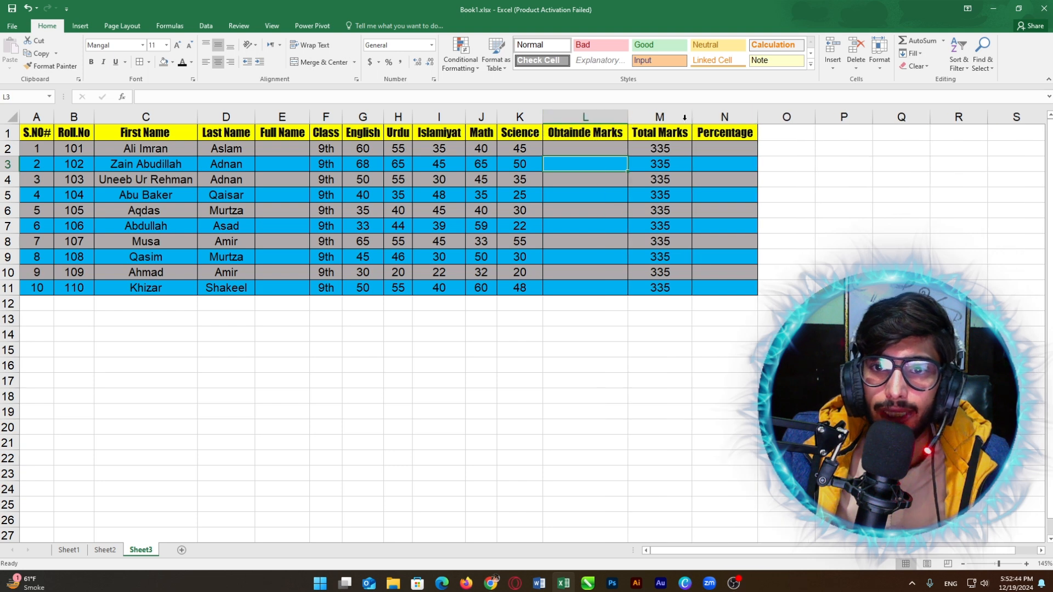
# Step: Click through table cells to review the resized columns
pyautogui.click(244, 213)
pyautogui.click(116, 158)
pyautogui.click(449, 174)
pyautogui.click(709, 244)
pyautogui.click(707, 183)
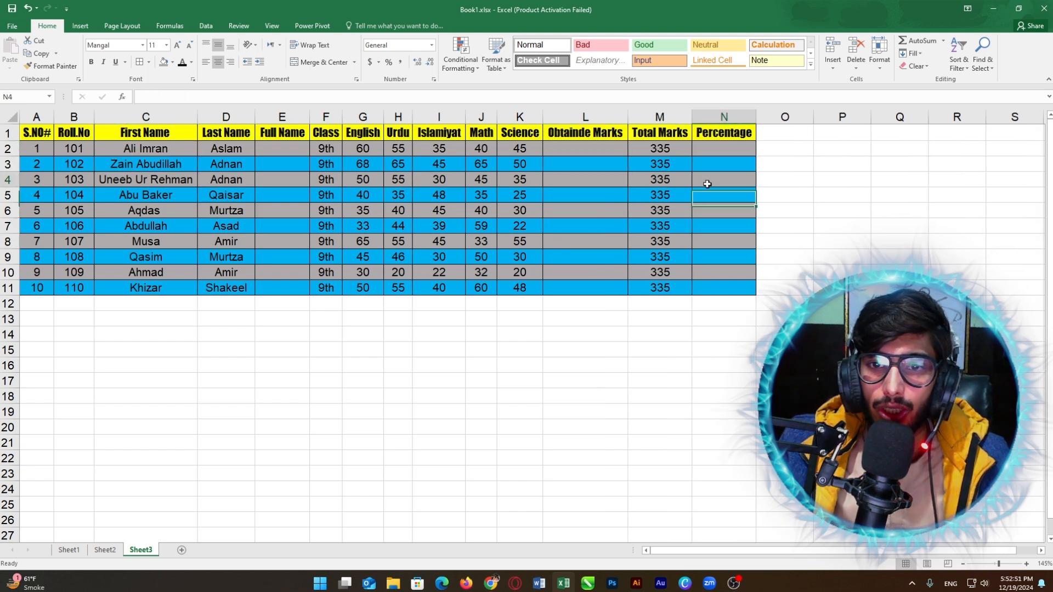
pyautogui.click(428, 267)
pyautogui.click(266, 221)
pyautogui.click(471, 198)
pyautogui.click(611, 305)
pyautogui.click(655, 241)
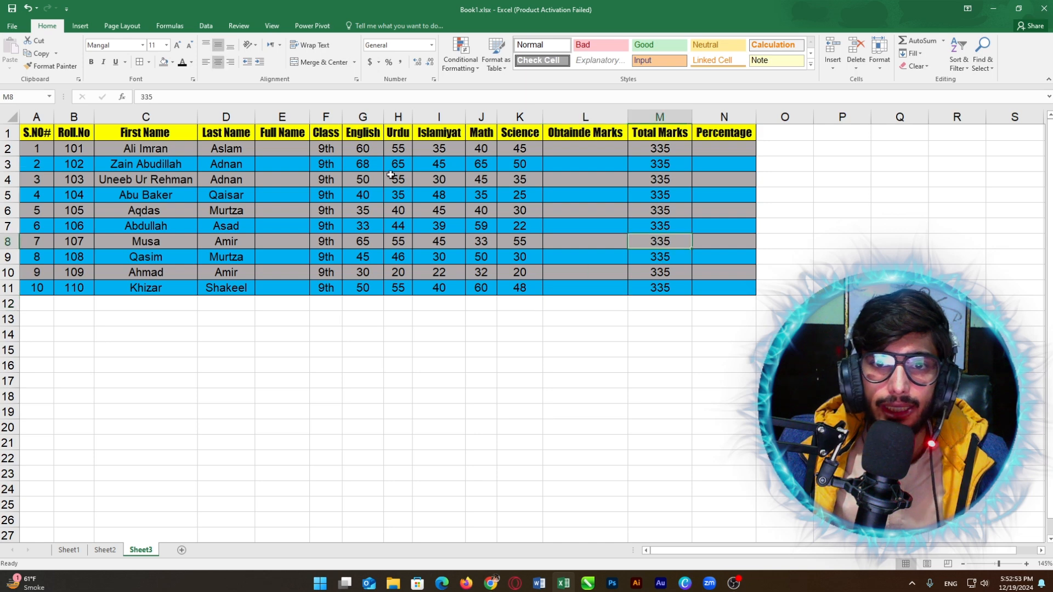
# Step: Insert two blank rows above the table with Ctrl+Shift+Plus
pyautogui.rightClick(9, 132)
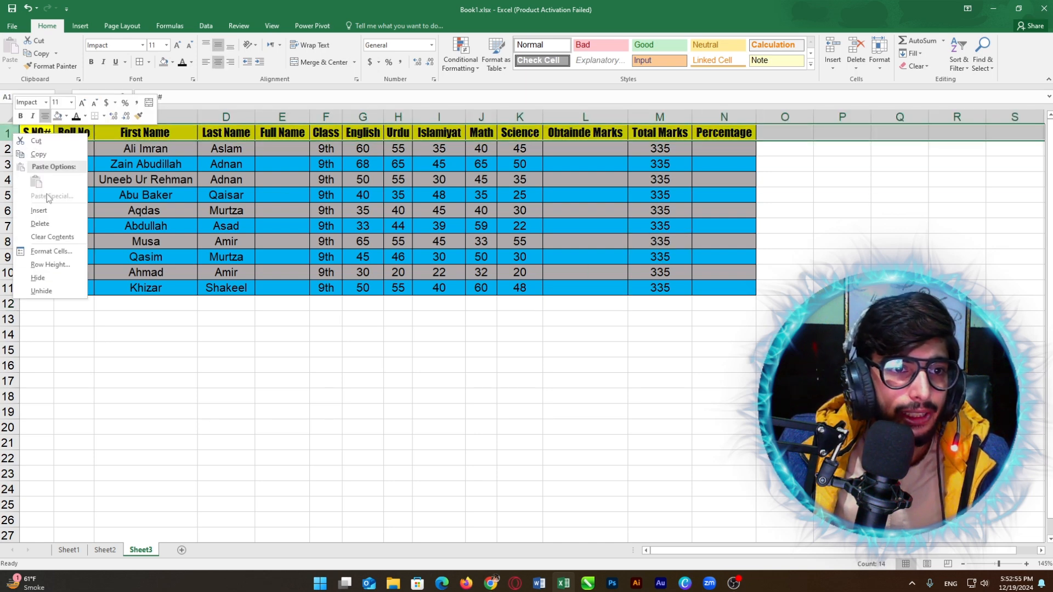
pyautogui.press('Escape')
pyautogui.hotkey('ctrl', 'shift', '+')
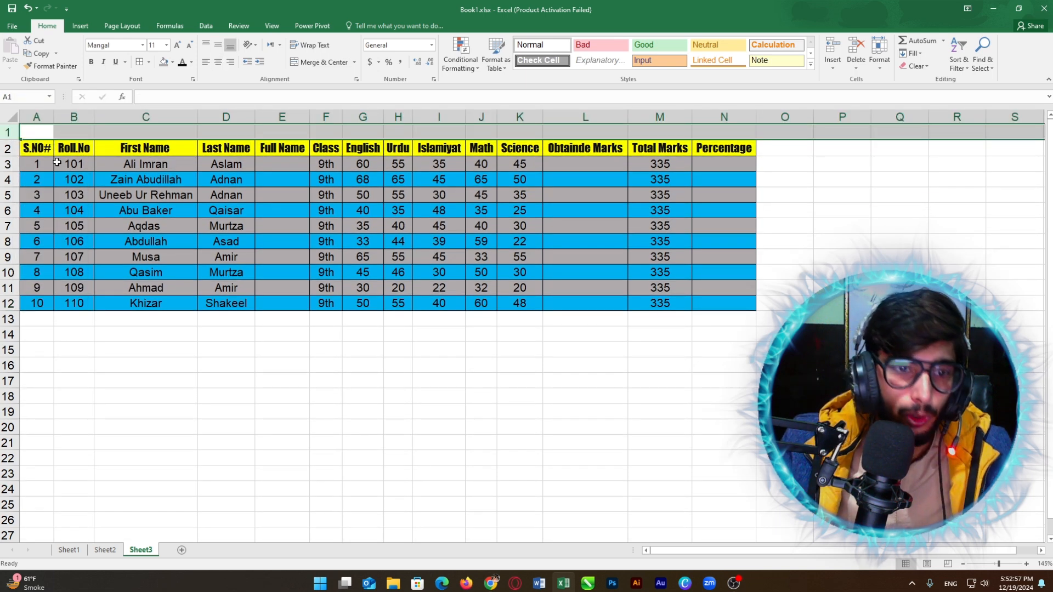
pyautogui.hotkey('ctrl', 'shift', '+')
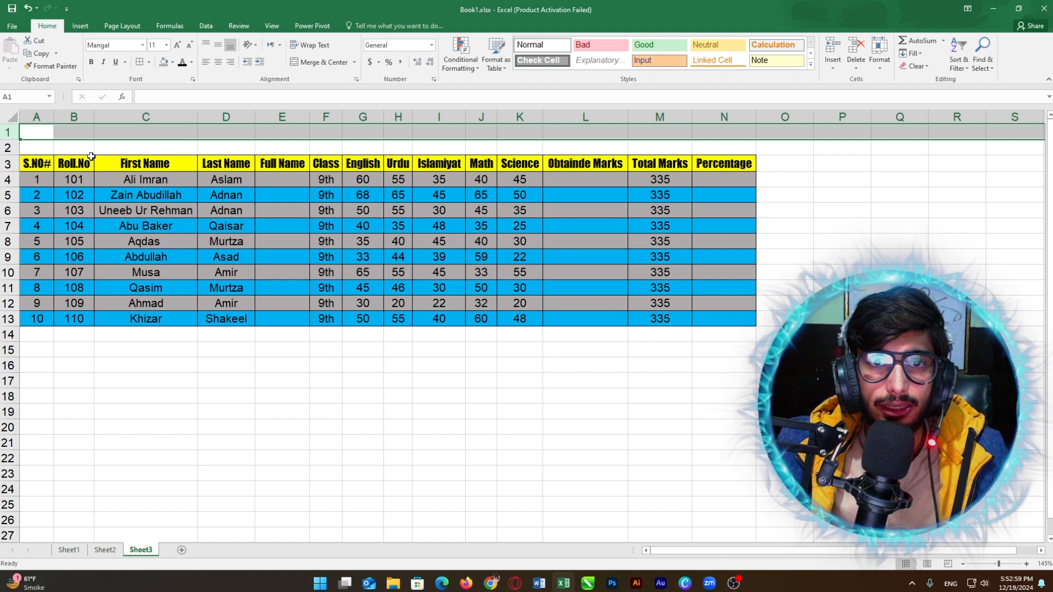
# Step: Merge the two new rows and enter the title STUDENT RESULT CARD at 22 point
pyautogui.click(153, 152)
pyautogui.moveTo(34, 134); pyautogui.dragTo(693, 146)
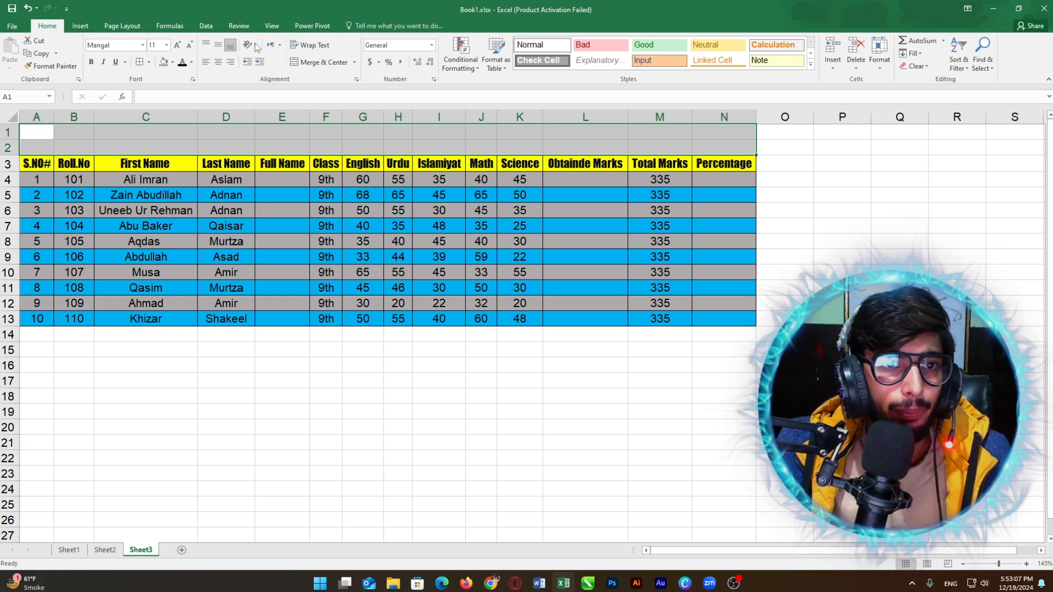
pyautogui.click(329, 63)
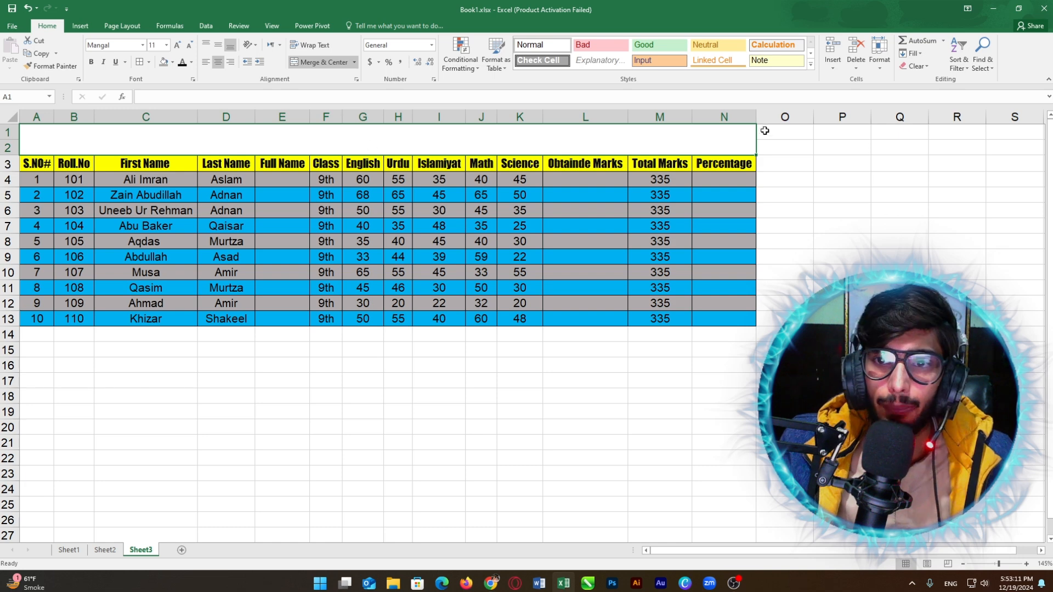
pyautogui.write('STUDENT RESULT CARD')
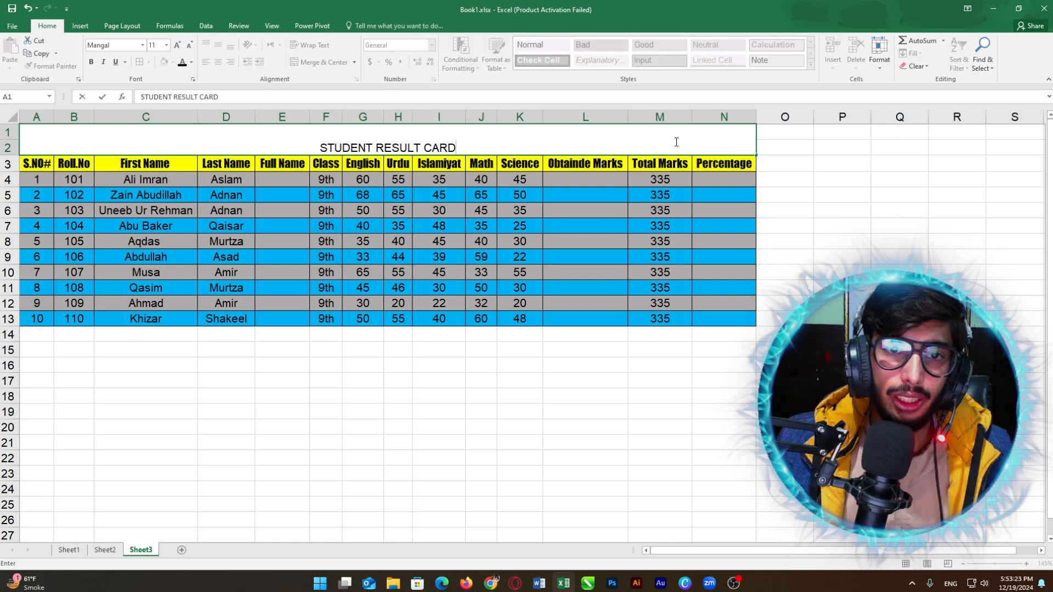
pyautogui.click(166, 45)
pyautogui.click(156, 150)
pyautogui.click(142, 45)
# Step: Set the title in Impact font with an orange fill
pyautogui.scroll(-10, 148, 384)
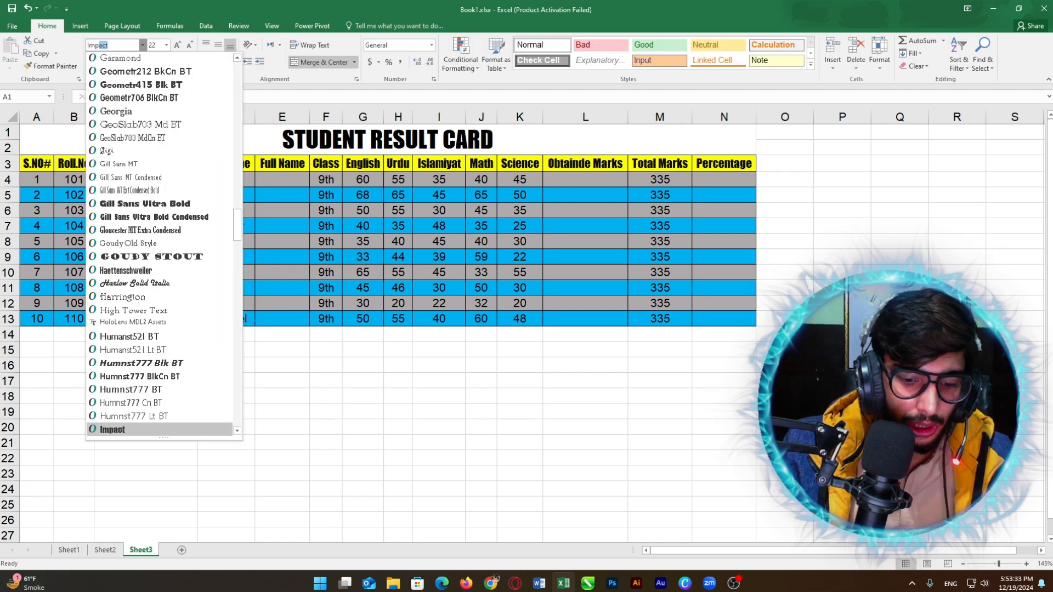
pyautogui.click(109, 428)
pyautogui.click(172, 62)
pyautogui.click(213, 88)
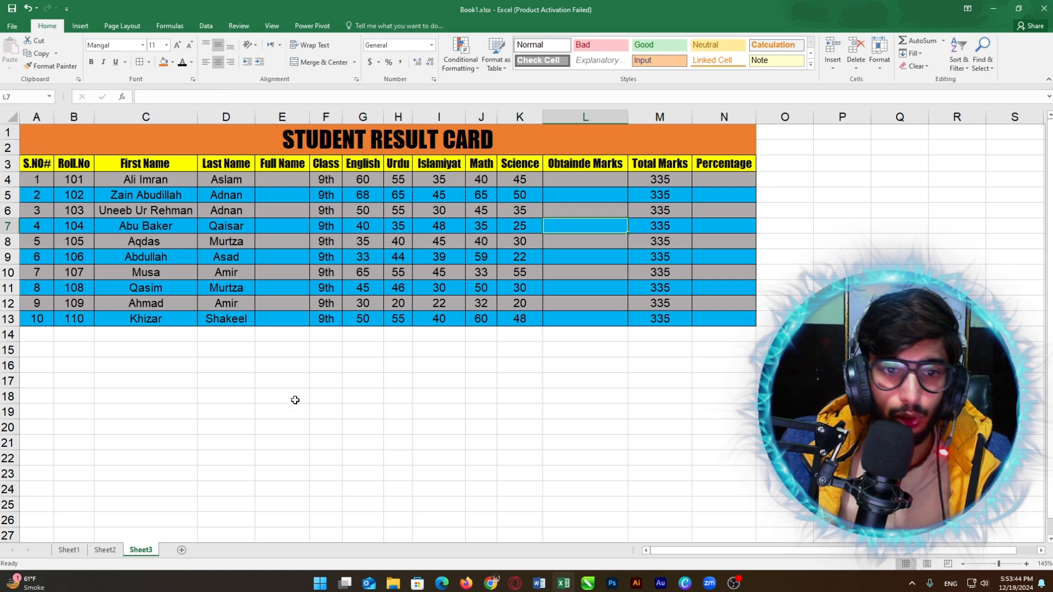
# Step: Compare against the finished card on Sheet2, then return to Sheet3
pyautogui.click(105, 550)
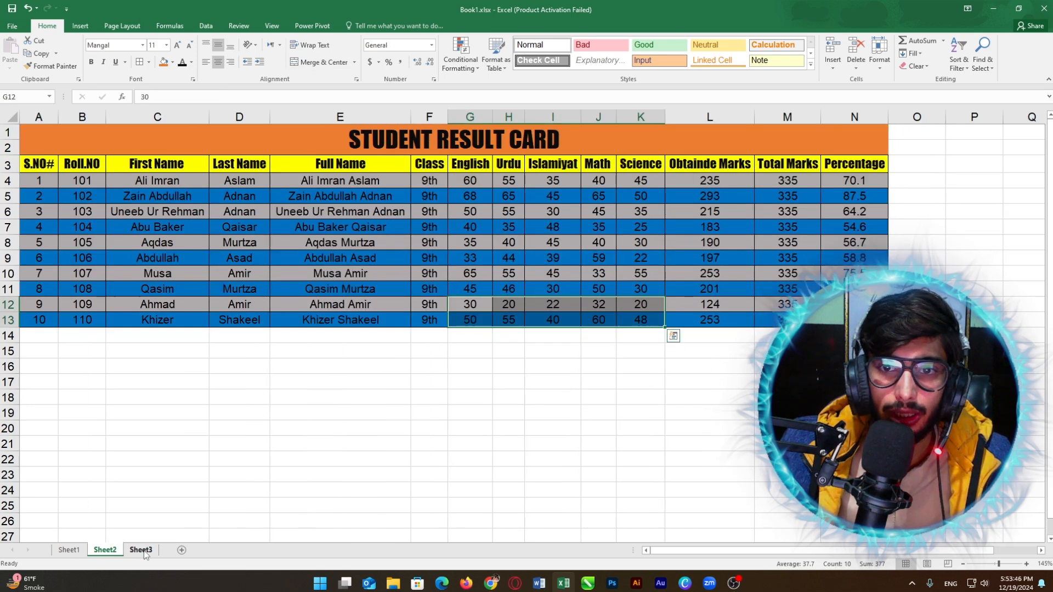
pyautogui.click(142, 550)
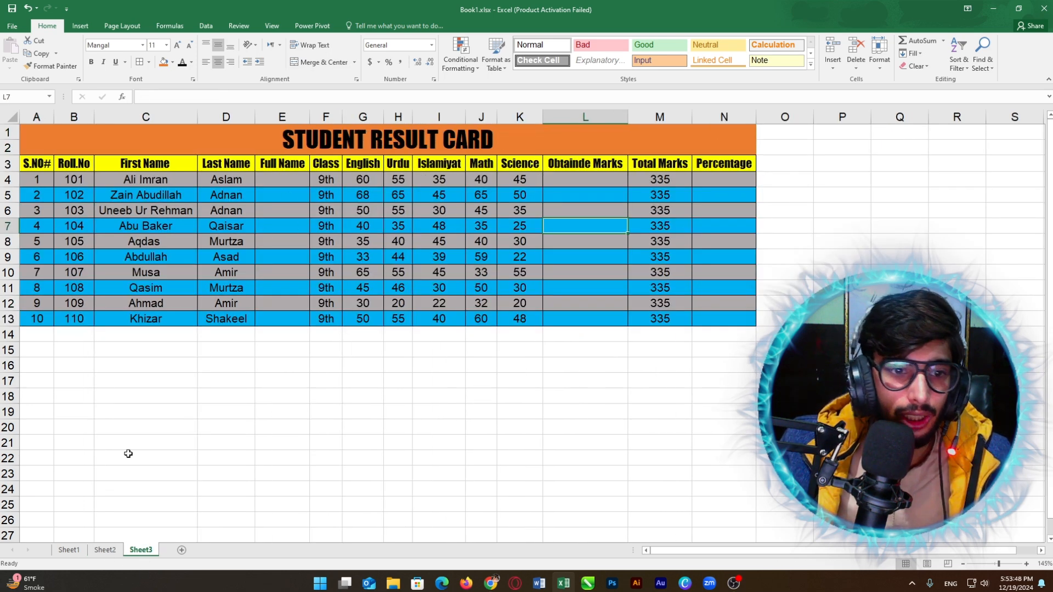
pyautogui.click(104, 549)
pyautogui.click(140, 551)
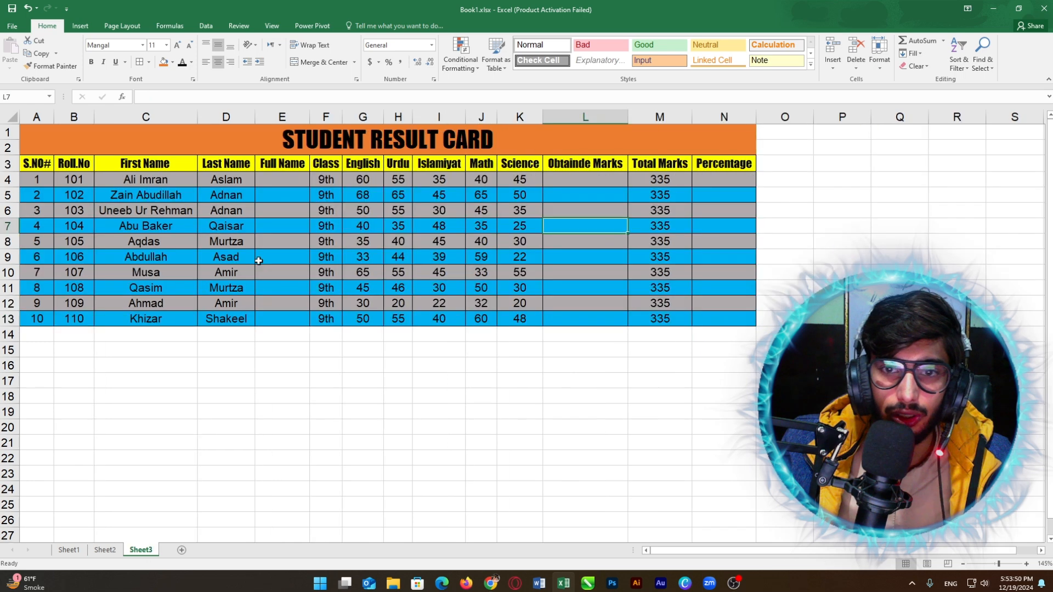
pyautogui.click(660, 241)
pyautogui.click(664, 180)
pyautogui.click(584, 287)
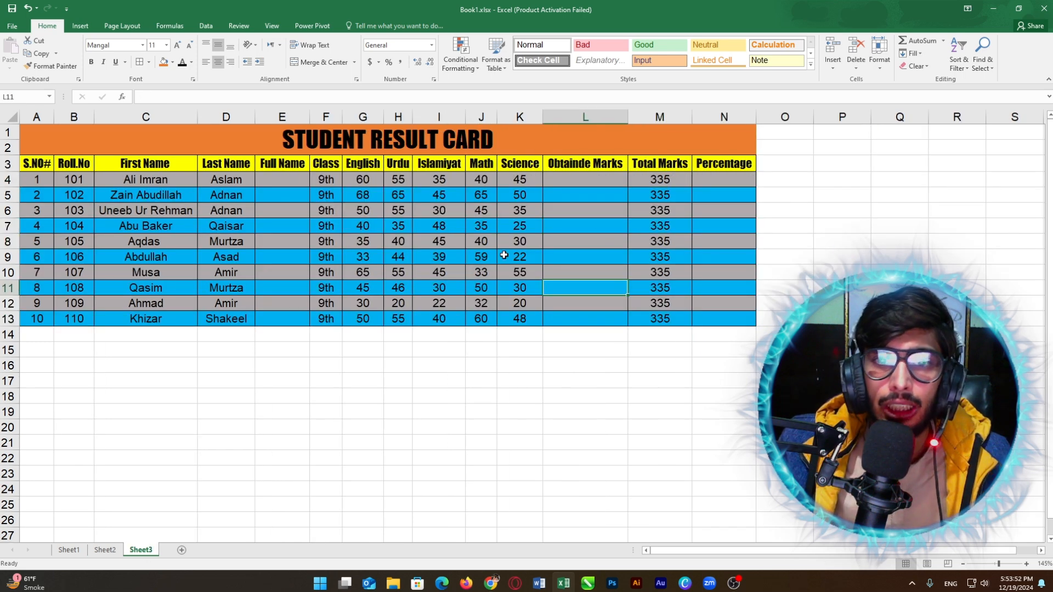
pyautogui.click(373, 237)
pyautogui.click(322, 136)
pyautogui.click(453, 223)
pyautogui.click(536, 175)
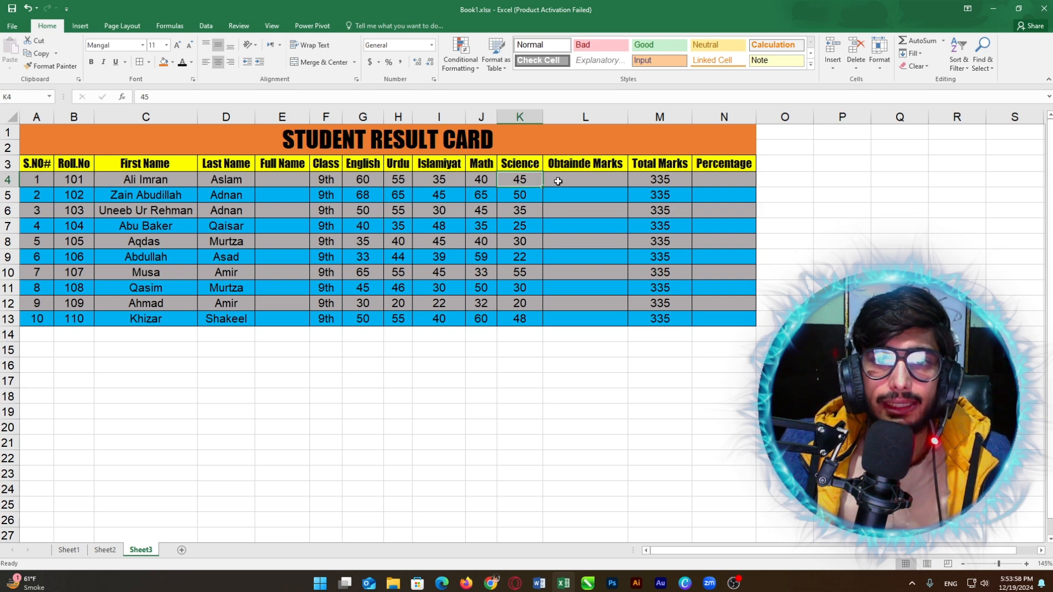
# Step: Select the first student's subject marks G4:K4, then pick the Obtainde Marks cell L4
pyautogui.click(558, 181)
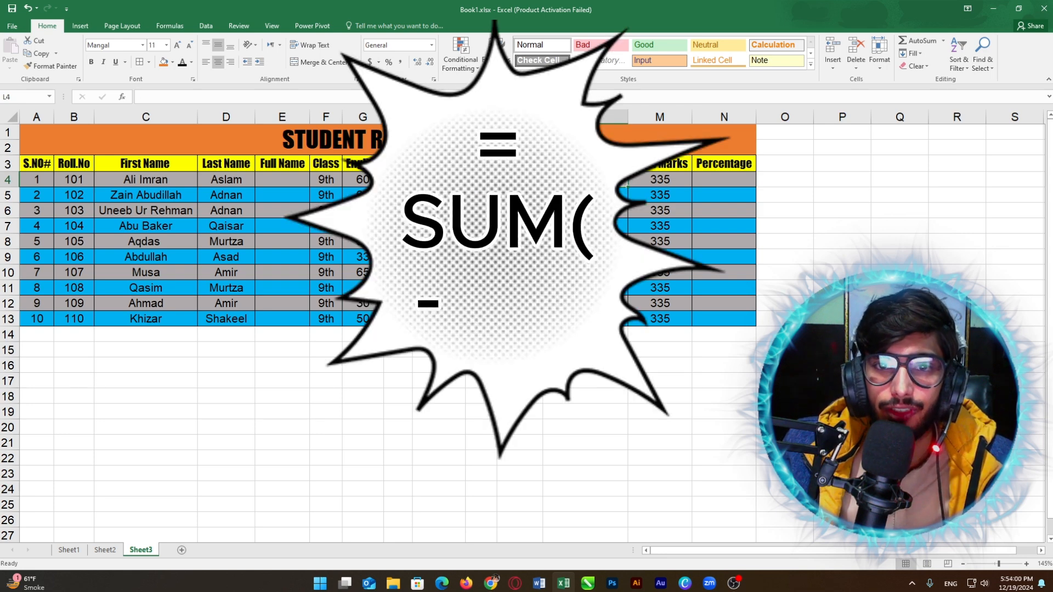
pyautogui.click(366, 179)
pyautogui.click(396, 179)
pyautogui.click(430, 179)
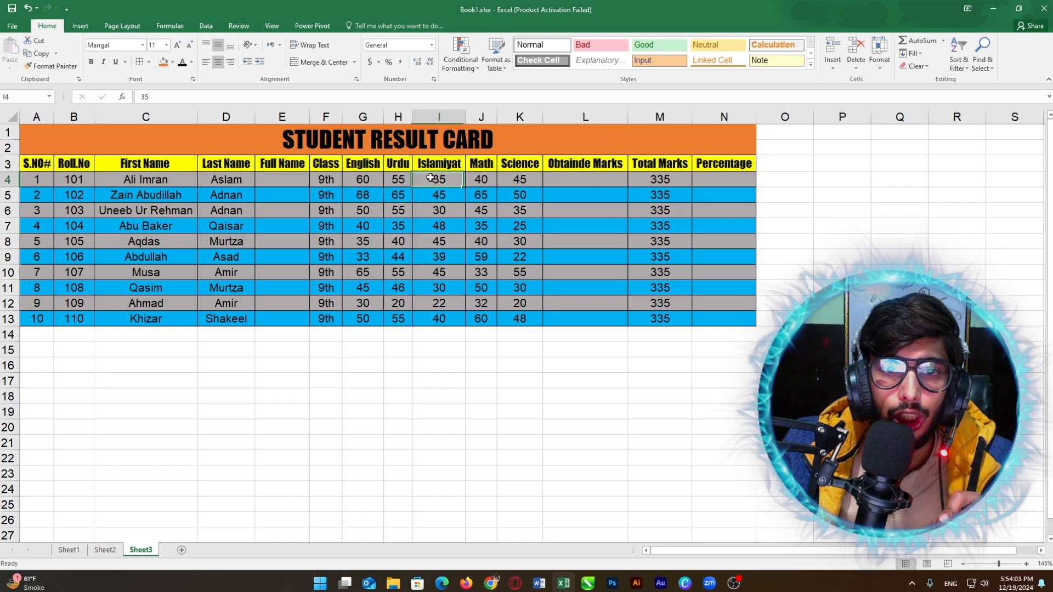
pyautogui.click(481, 180)
pyautogui.click(515, 179)
pyautogui.moveTo(518, 180); pyautogui.dragTo(357, 180)
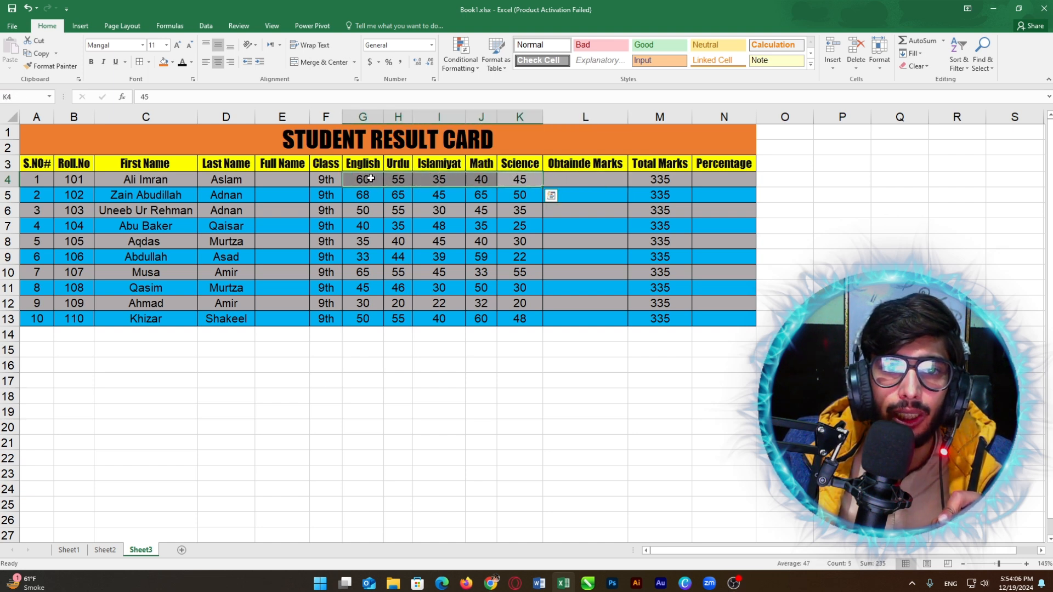
pyautogui.click(571, 178)
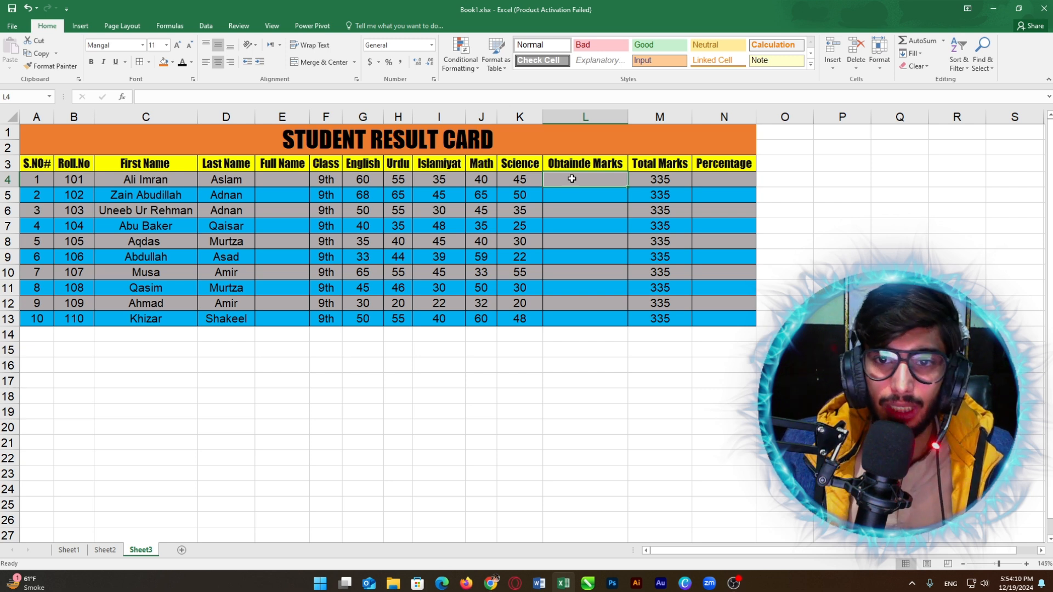
# Step: Enter =SUM(G4:K4) in L4, giving the first student 235 obtained marks
pyautogui.write('=')
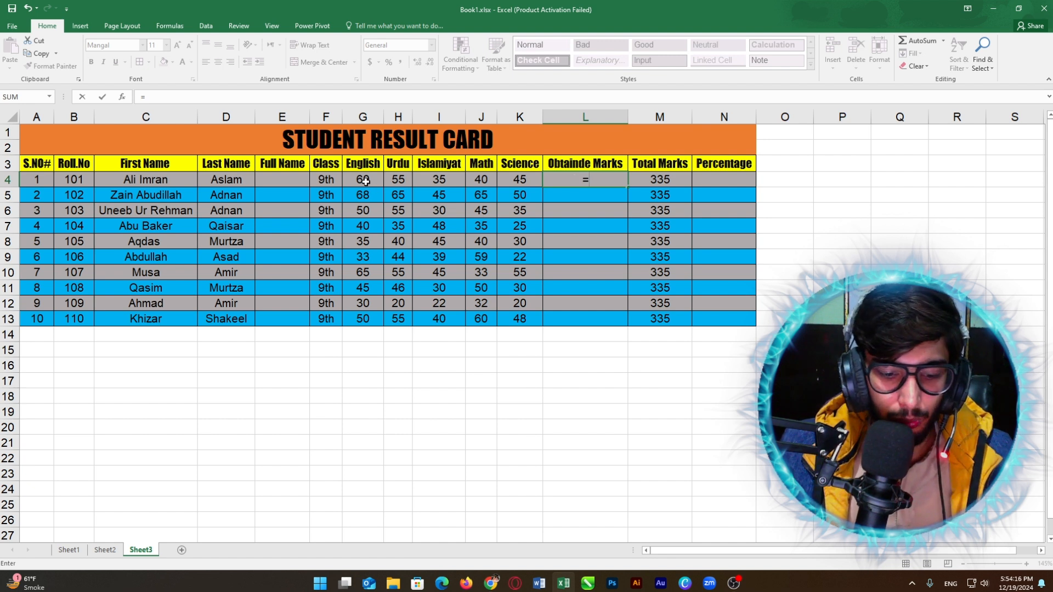
pyautogui.write('SUM')
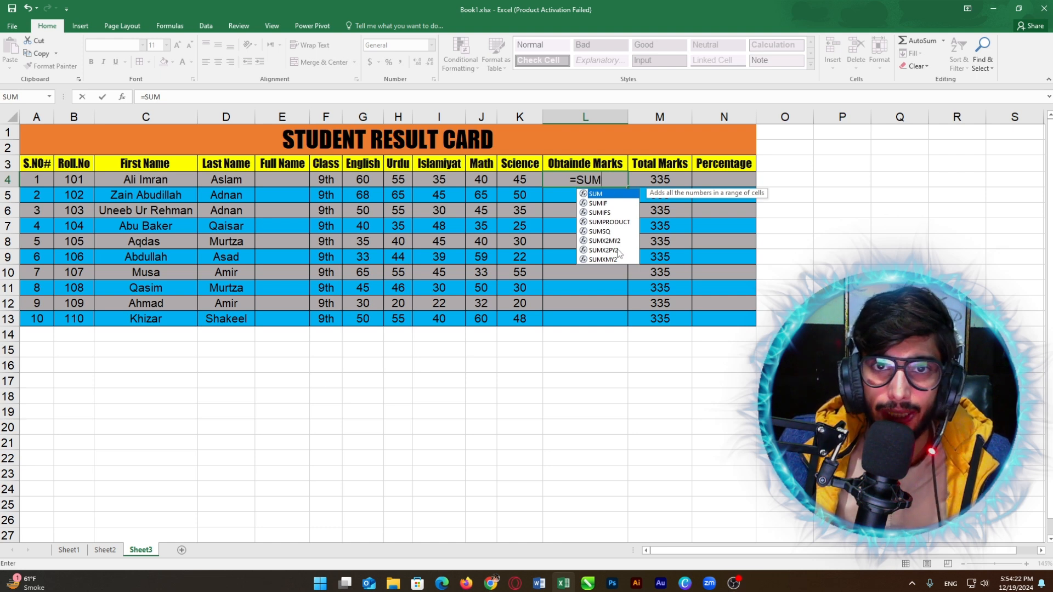
pyautogui.doubleClick(602, 195)
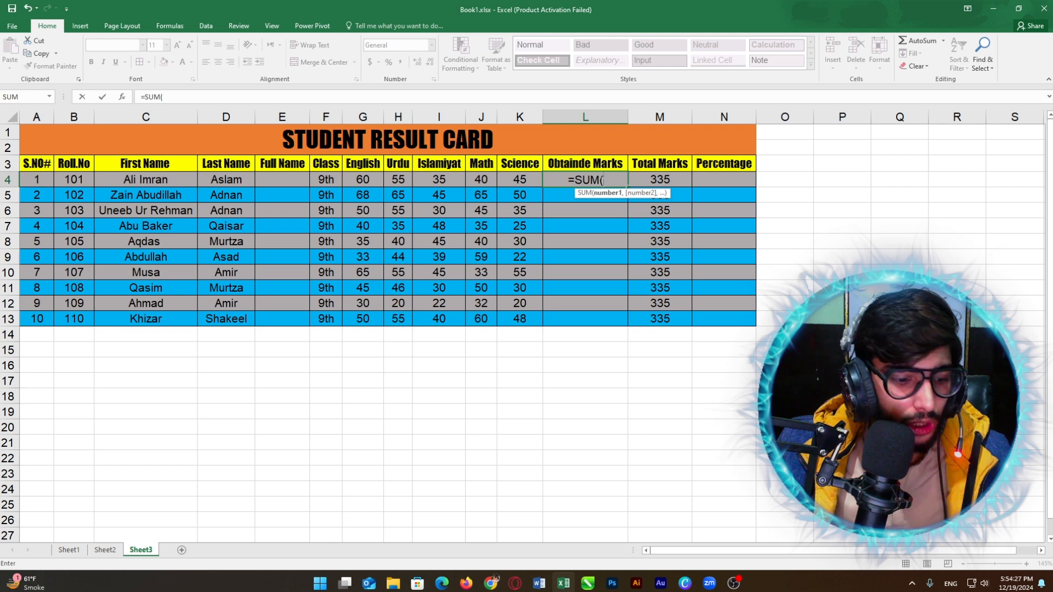
pyautogui.hotkey('ctrl', 'z')
pyautogui.click(630, 182)
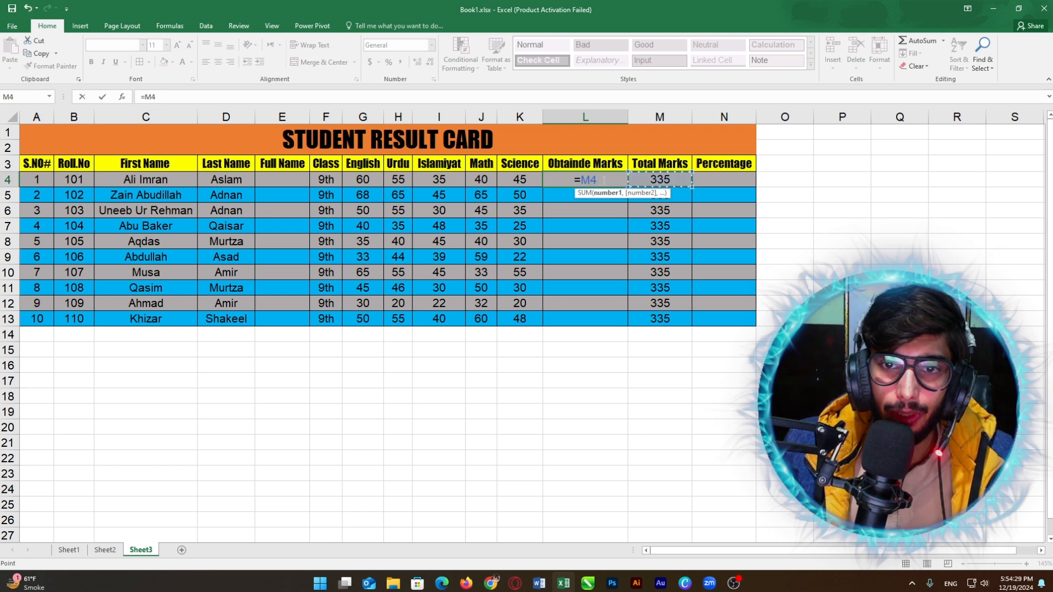
pyautogui.click(603, 180)
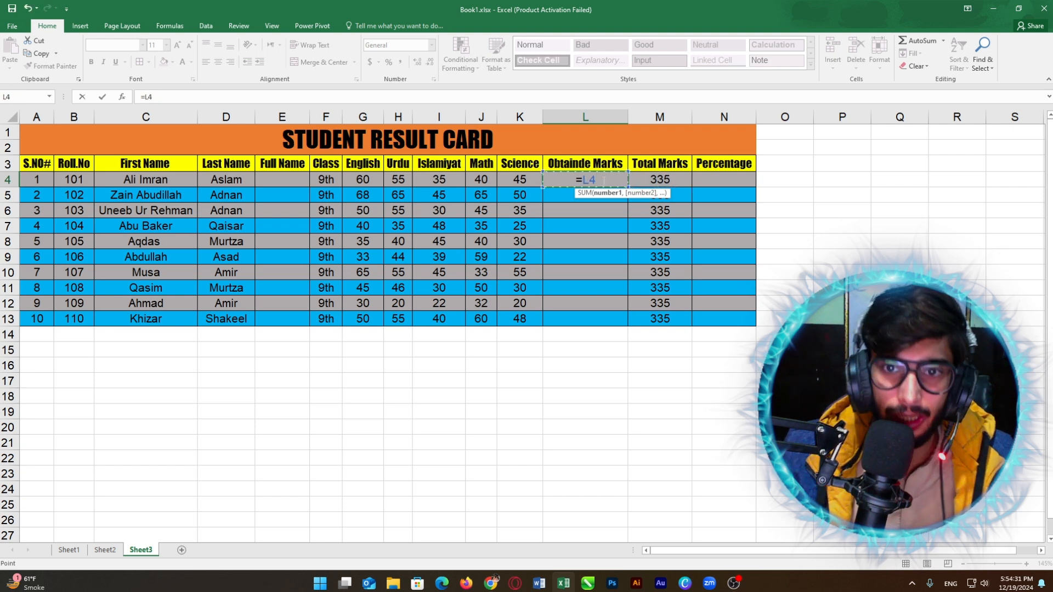
pyautogui.press('BackSpace')
pyautogui.press('BackSpace')
pyautogui.write('SUM')
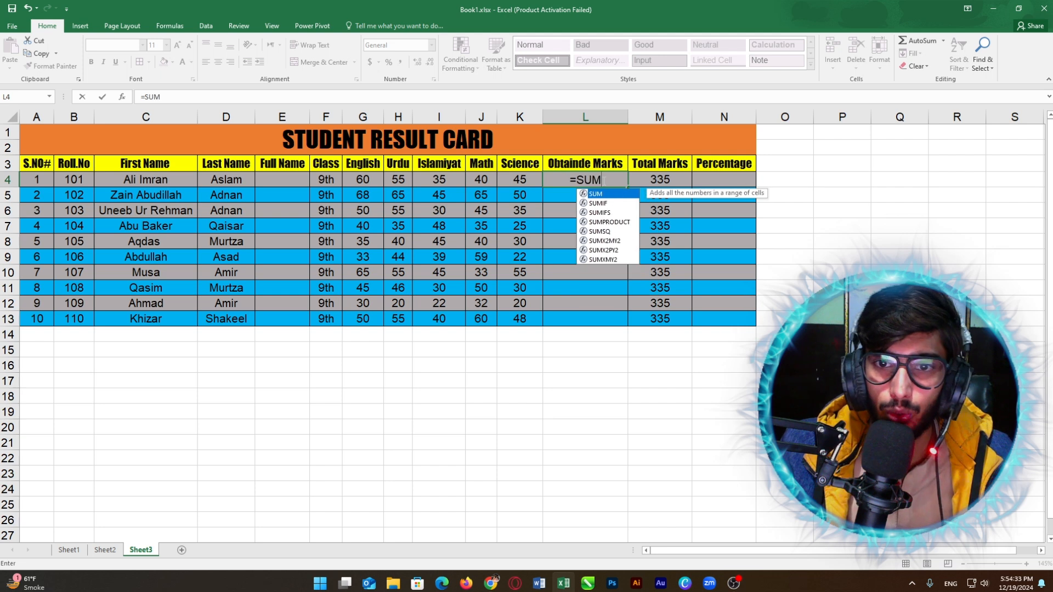
pyautogui.press('Down')
pyautogui.press('Down')
pyautogui.press('Down')
pyautogui.press('Down')
pyautogui.press('Down')
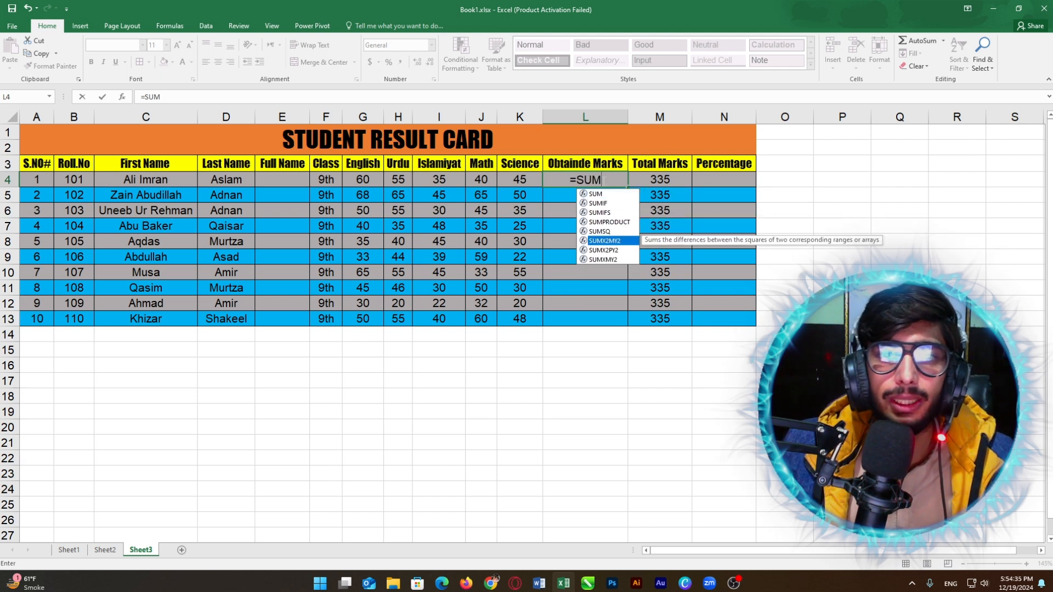
pyautogui.press('Up')
pyautogui.press('Up')
pyautogui.press('Up')
pyautogui.press('Up')
pyautogui.press('Up')
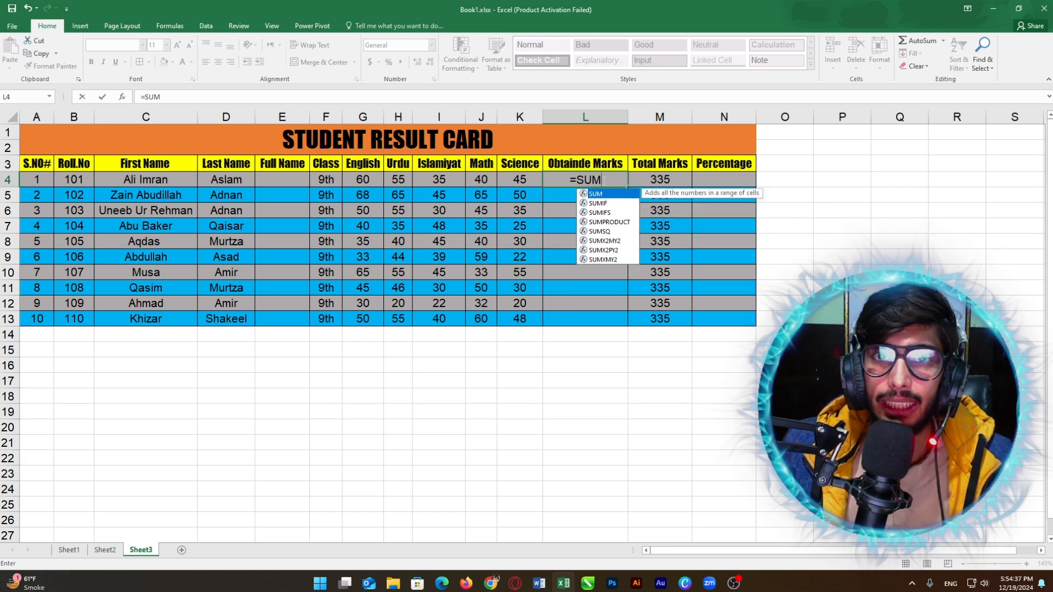
pyautogui.press('Tab')
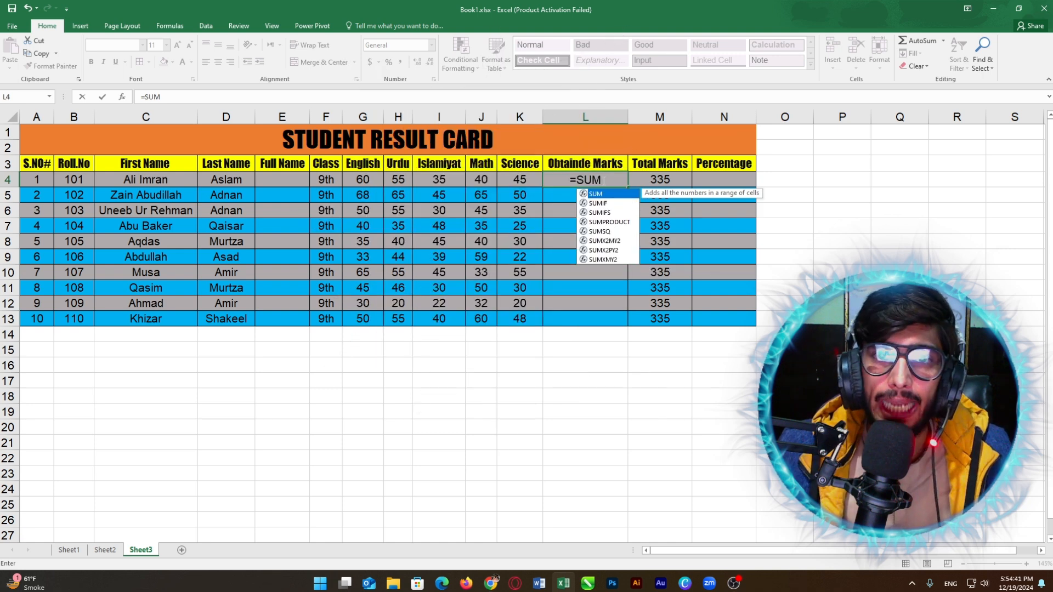
pyautogui.write('(')
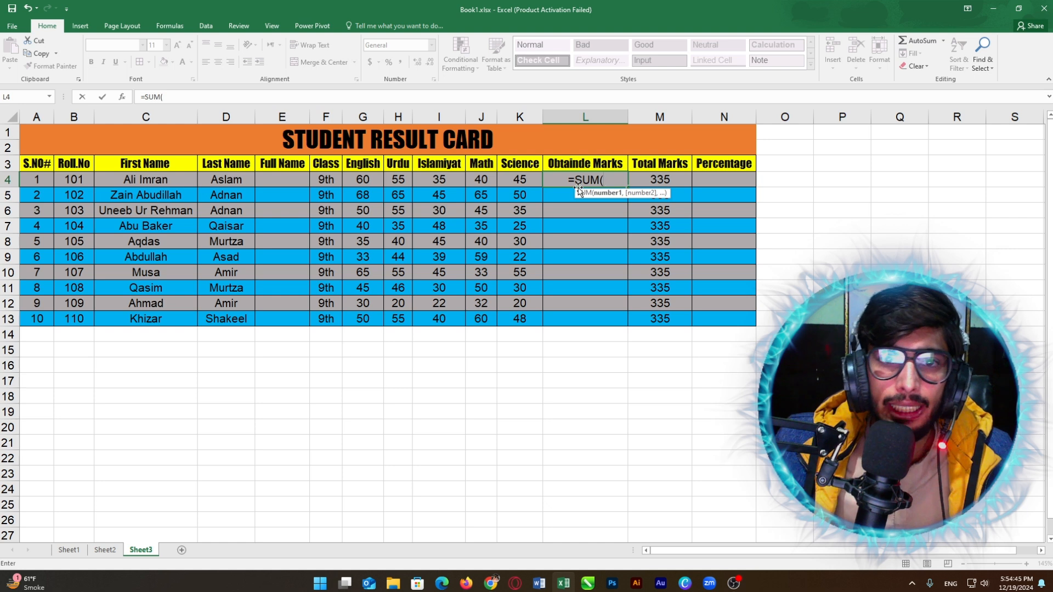
pyautogui.moveTo(361, 180); pyautogui.dragTo(517, 178)
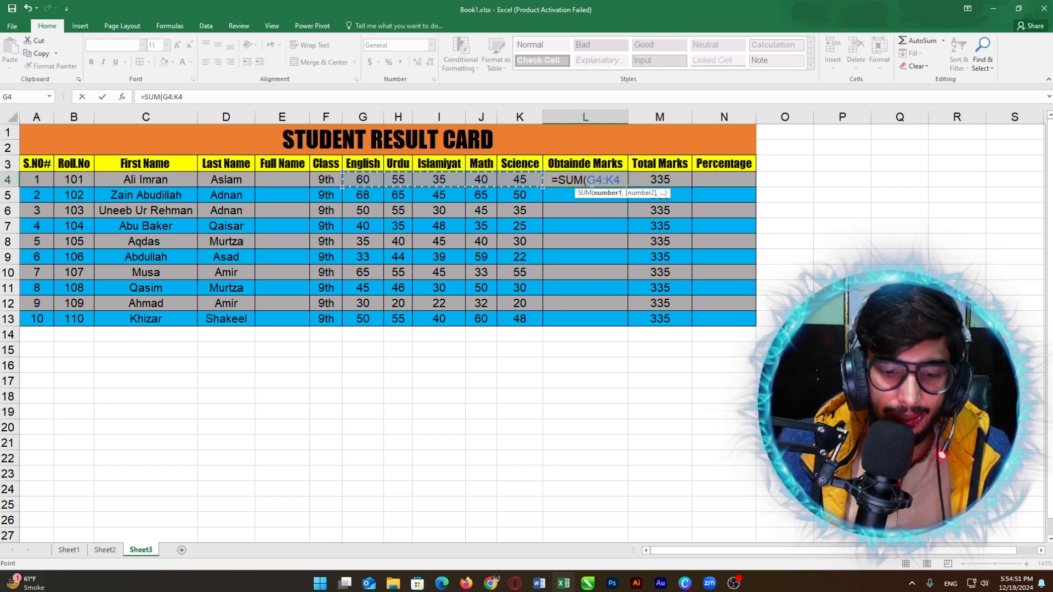
pyautogui.write(')')
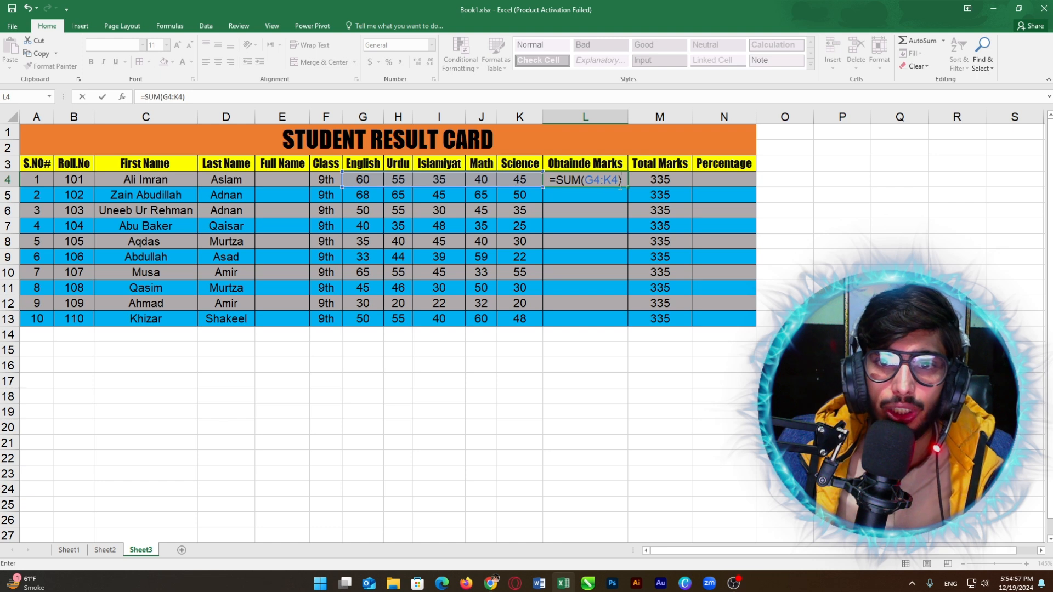
pyautogui.press('Return')
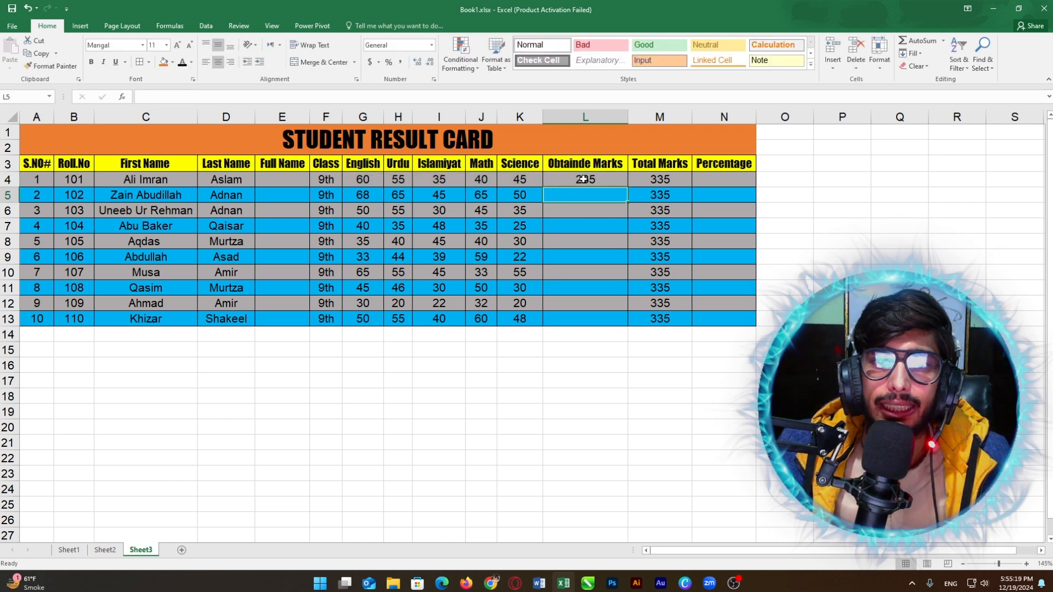
# Step: Verify L4's total against G4:K4 and fill the SUM formula down to L13
pyautogui.click(576, 179)
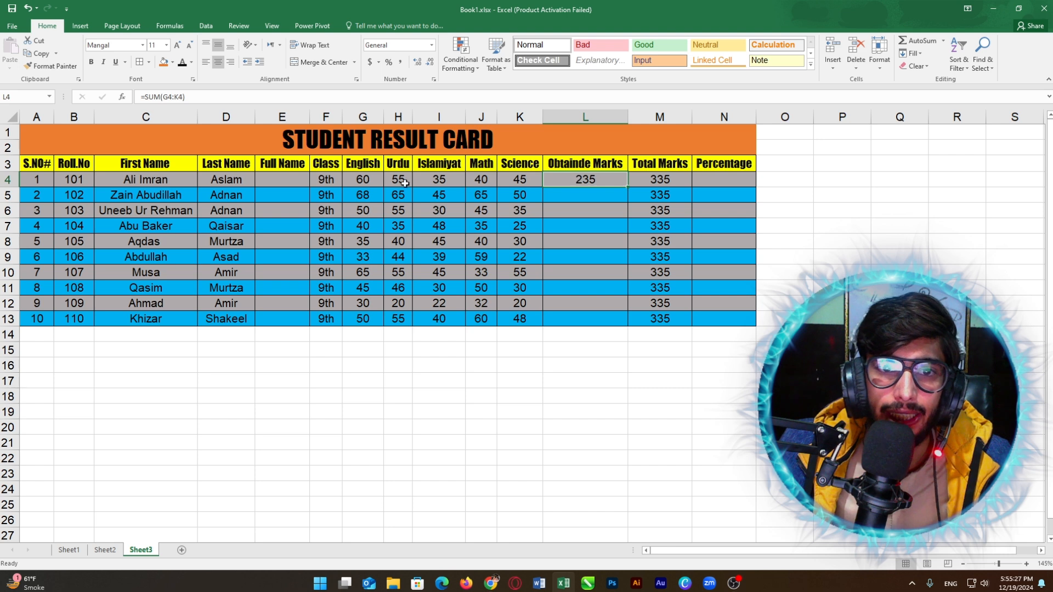
pyautogui.moveTo(366, 179); pyautogui.dragTo(515, 175)
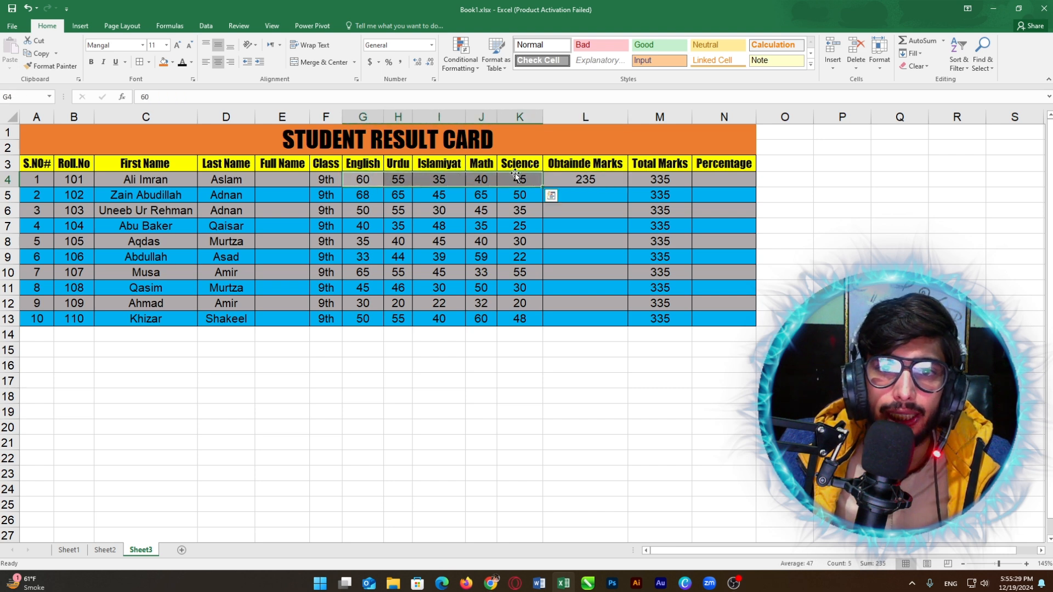
pyautogui.click(574, 178)
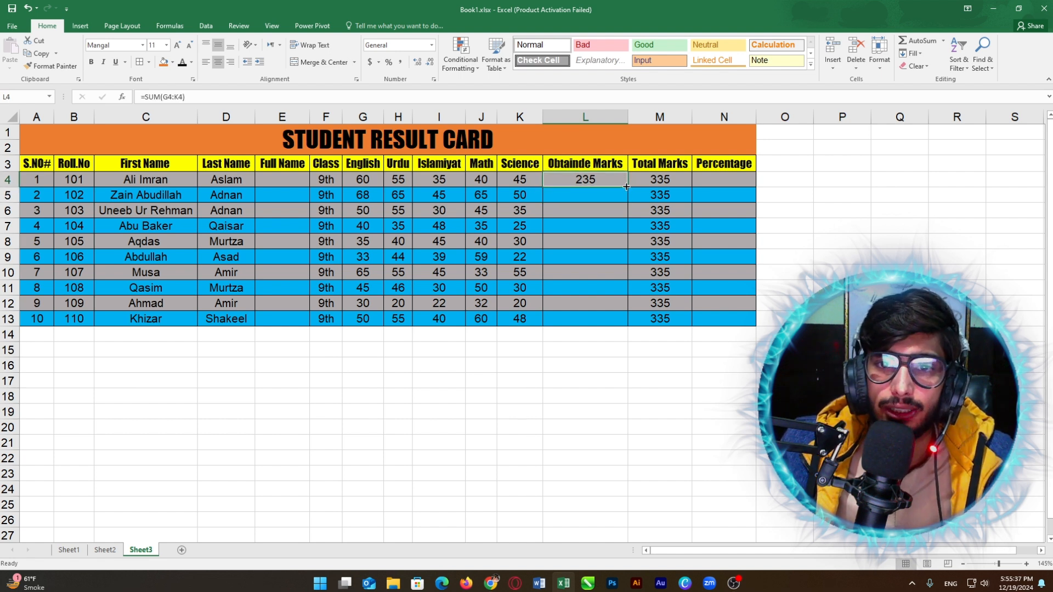
pyautogui.moveTo(630, 187); pyautogui.dragTo(618, 319)
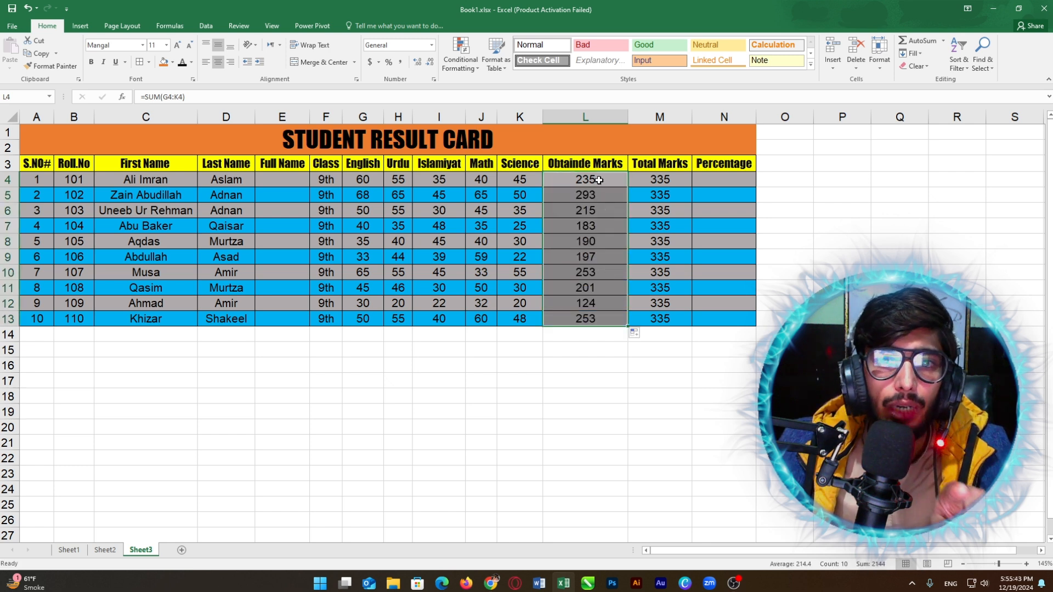
# Step: Check the copied SUM formulas in each student's Obtainde Marks cell
pyautogui.click(589, 206)
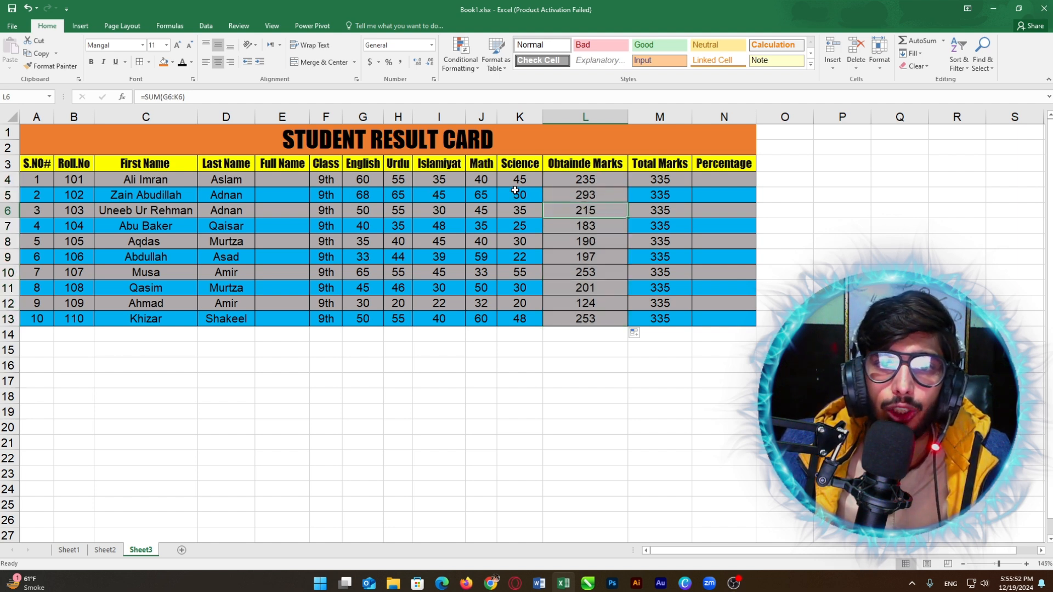
pyautogui.click(596, 195)
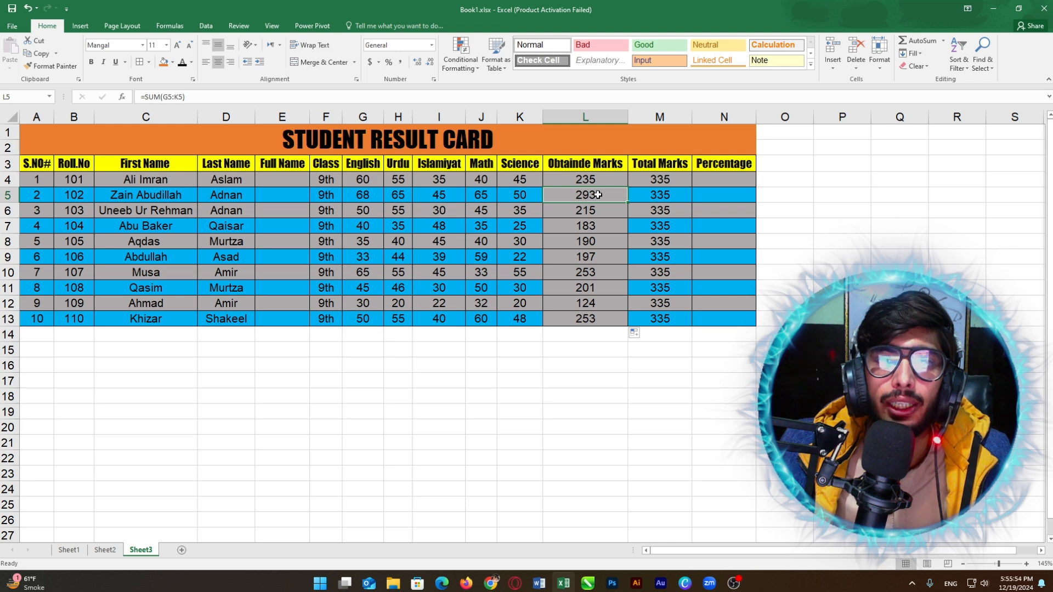
pyautogui.click(593, 222)
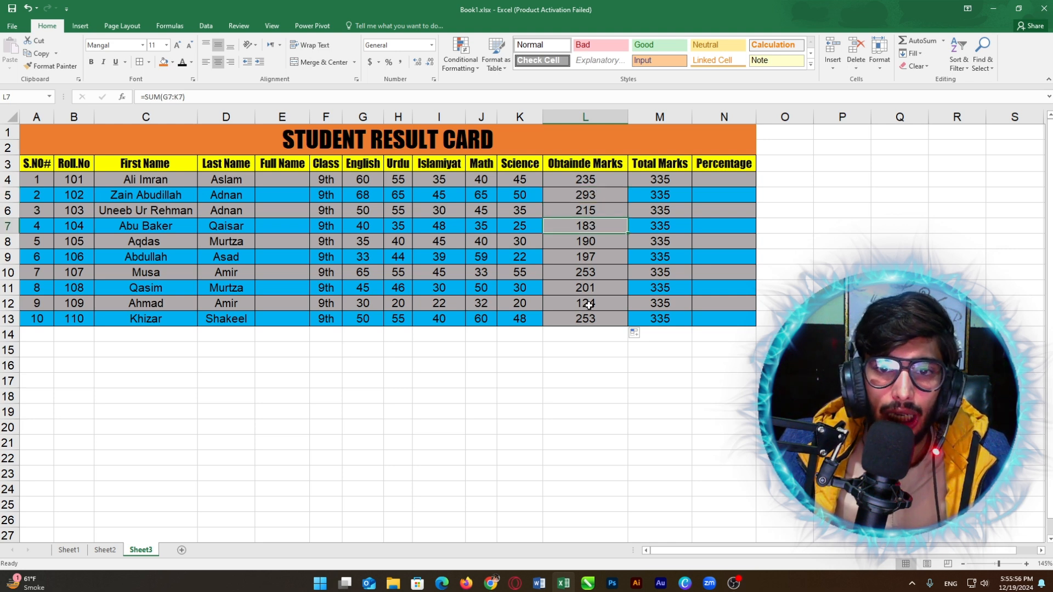
pyautogui.click(589, 305)
pyautogui.click(590, 224)
pyautogui.click(589, 195)
pyautogui.click(589, 287)
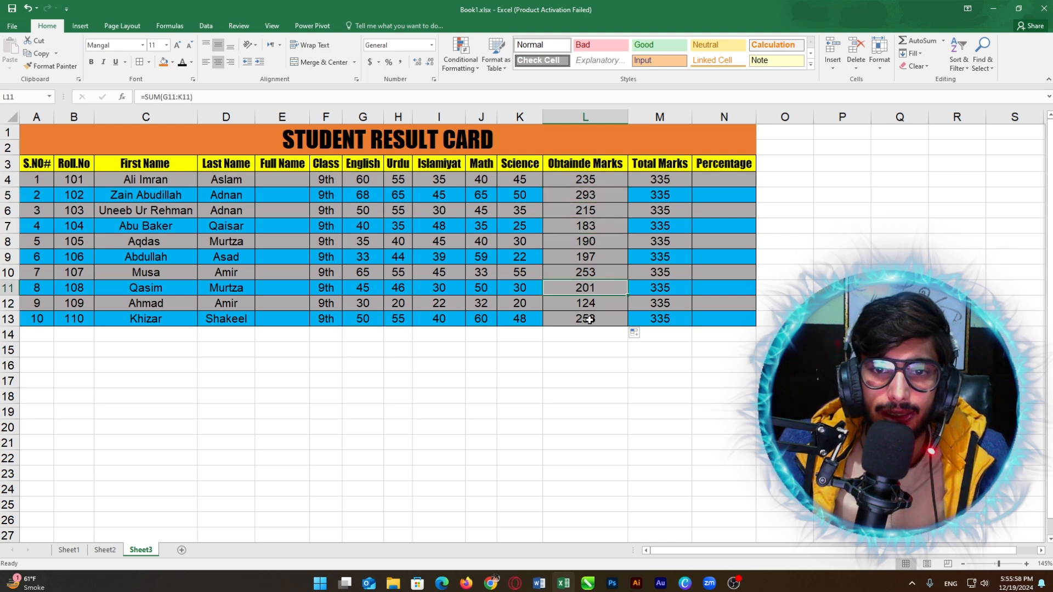
pyautogui.click(601, 312)
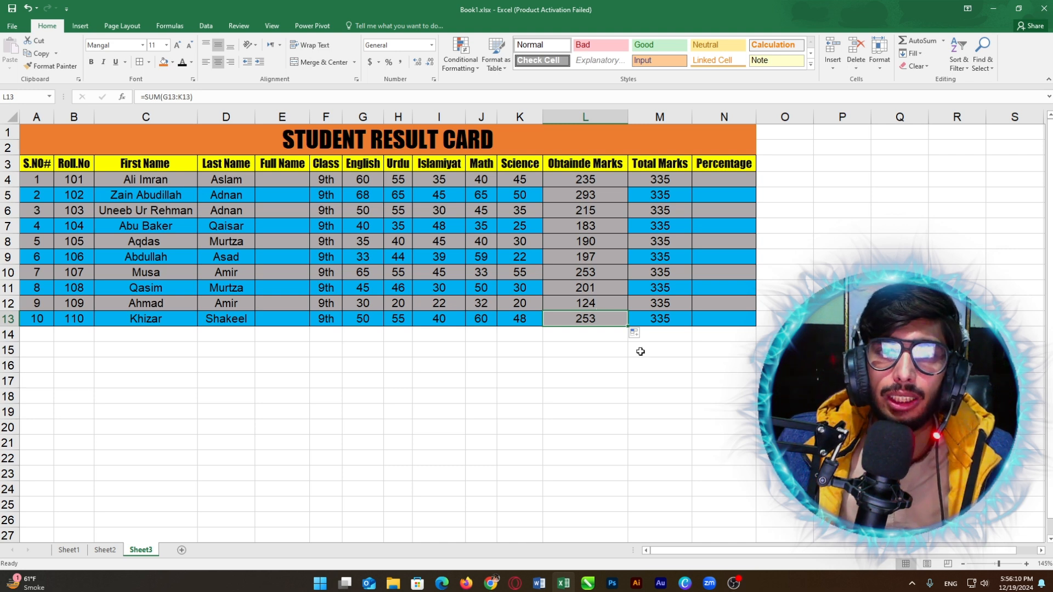
pyautogui.click(571, 182)
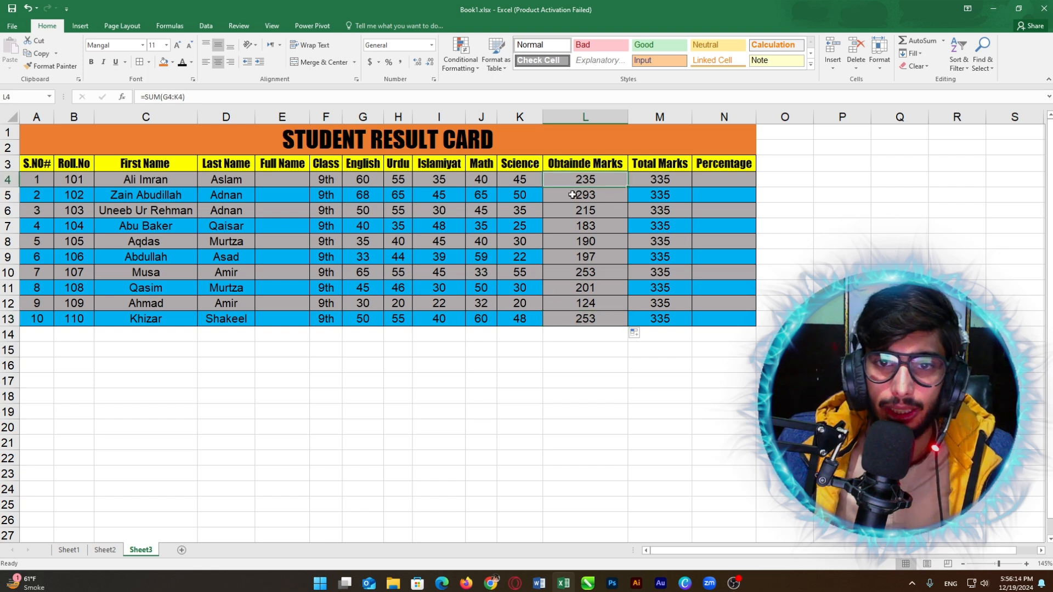
pyautogui.click(572, 193)
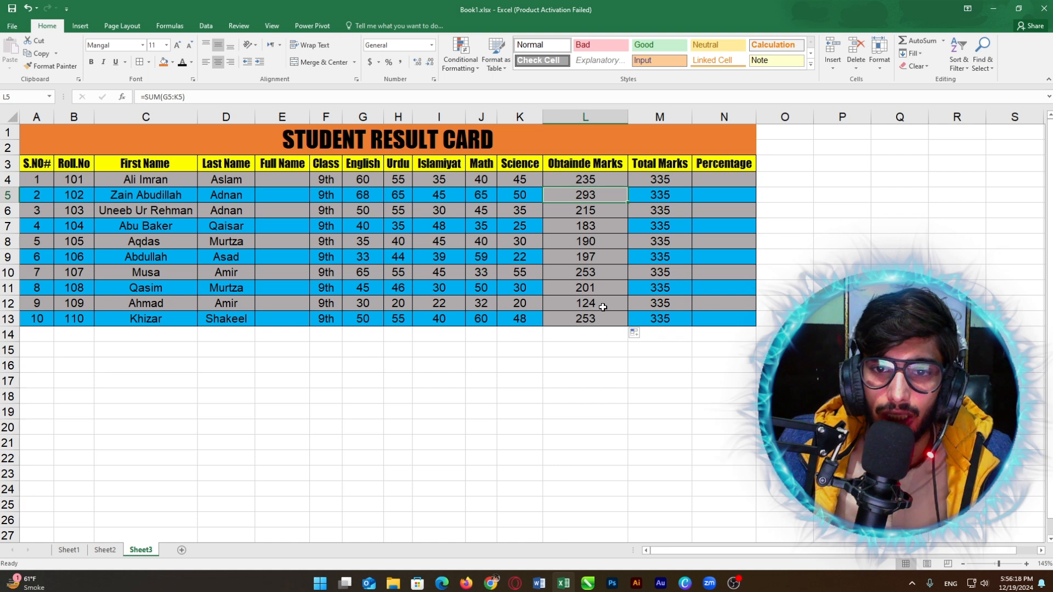
# Step: Format Painter K5's blue band onto L5, L7, L9, L11 and L13
pyautogui.click(519, 194)
pyautogui.click(52, 66)
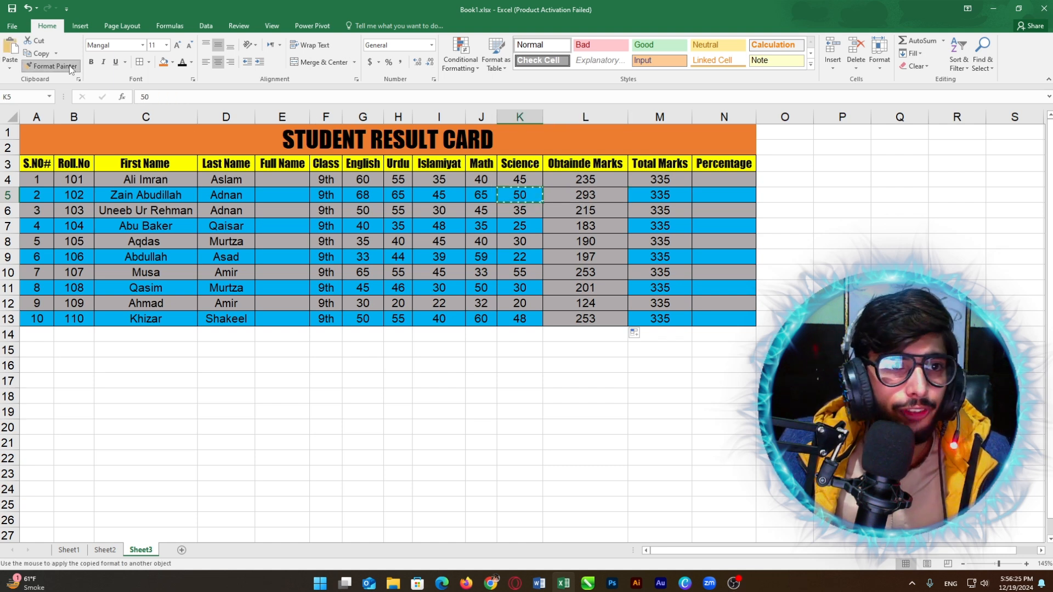
pyautogui.click(587, 195)
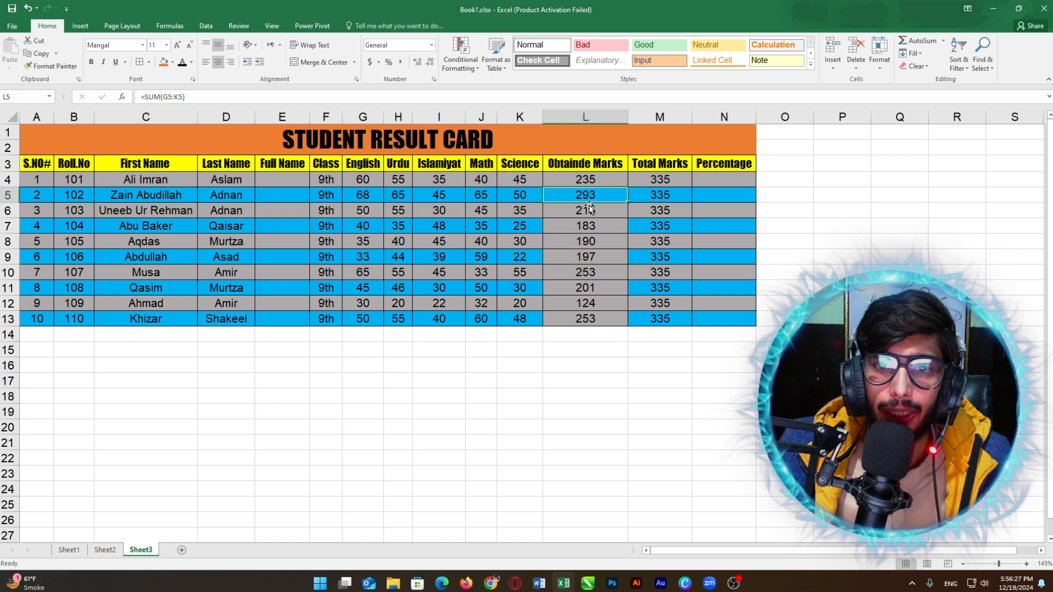
pyautogui.click(52, 66)
pyautogui.click(585, 226)
pyautogui.click(52, 65)
pyautogui.click(585, 258)
pyautogui.click(52, 66)
pyautogui.click(585, 288)
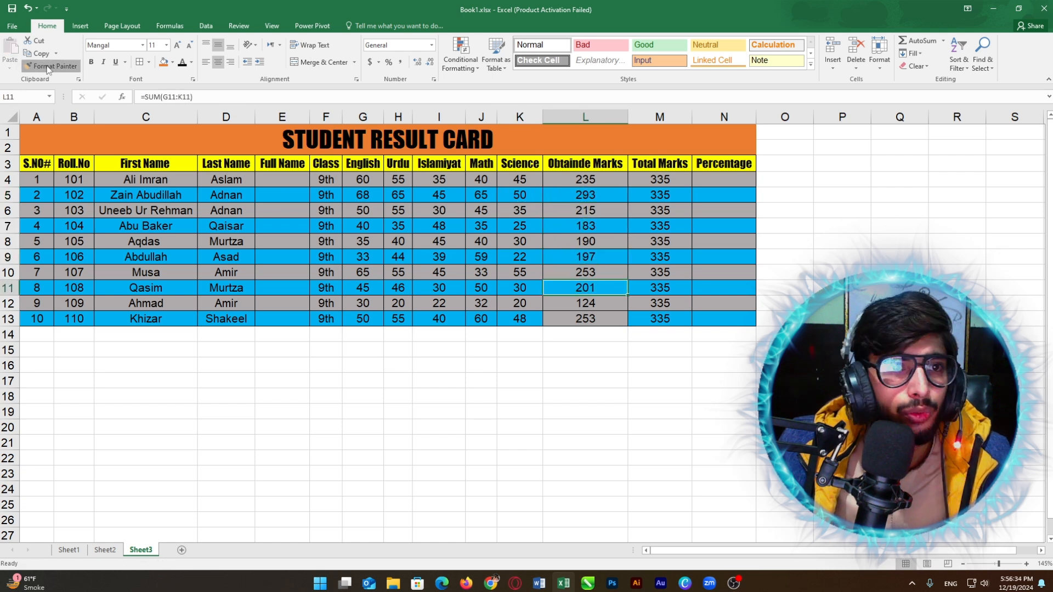
pyautogui.click(53, 66)
pyautogui.click(586, 318)
# Step: Check the restored banding in column L and select Percentage cell N4
pyautogui.click(606, 205)
pyautogui.click(594, 287)
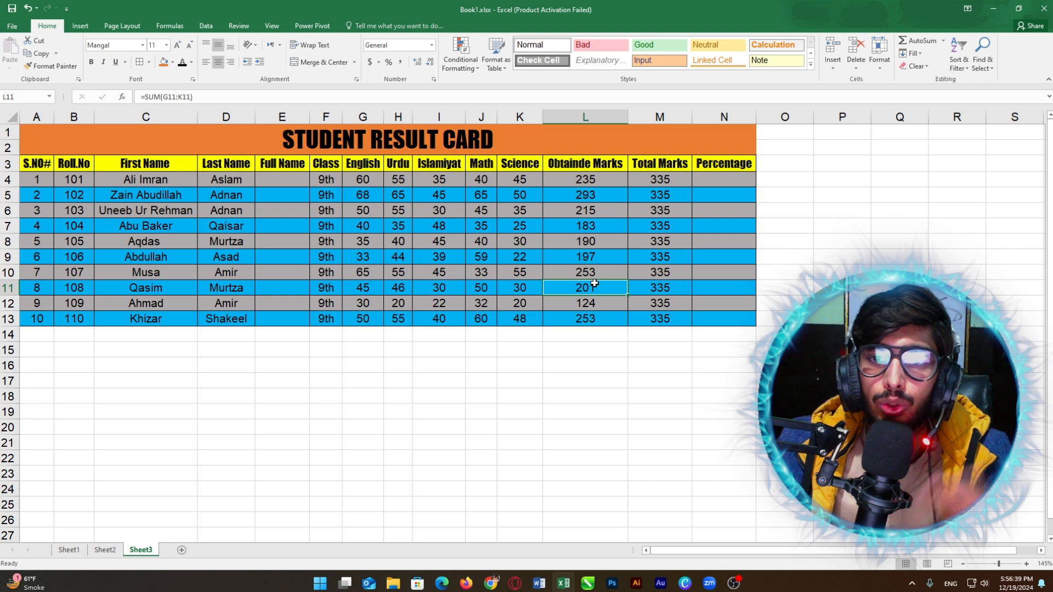
pyautogui.click(712, 178)
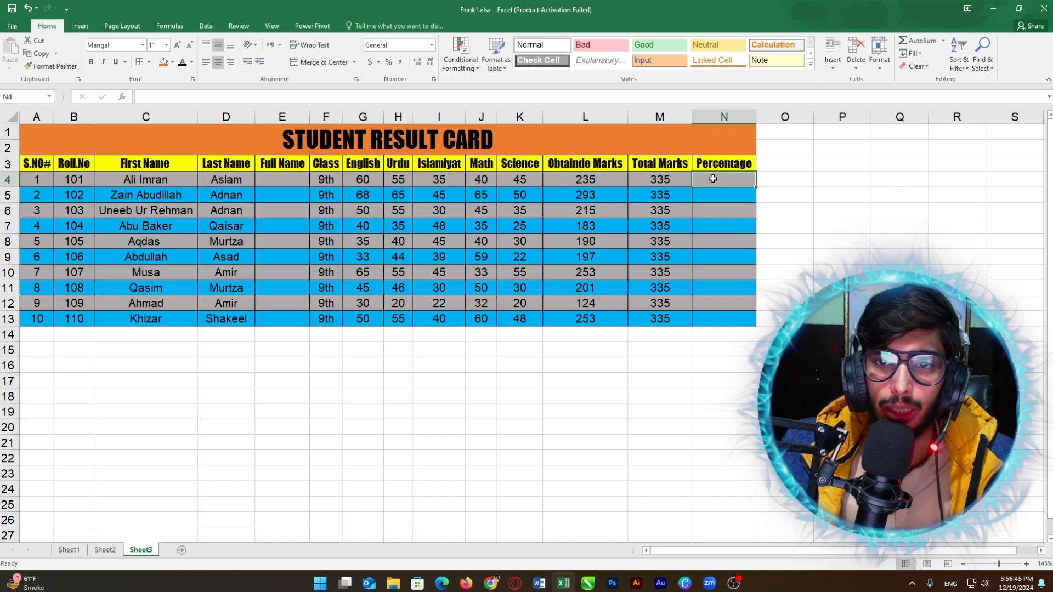
# Step: Inspect the first student's obtained and total marks in L4 and M4
pyautogui.click(598, 179)
pyautogui.click(647, 184)
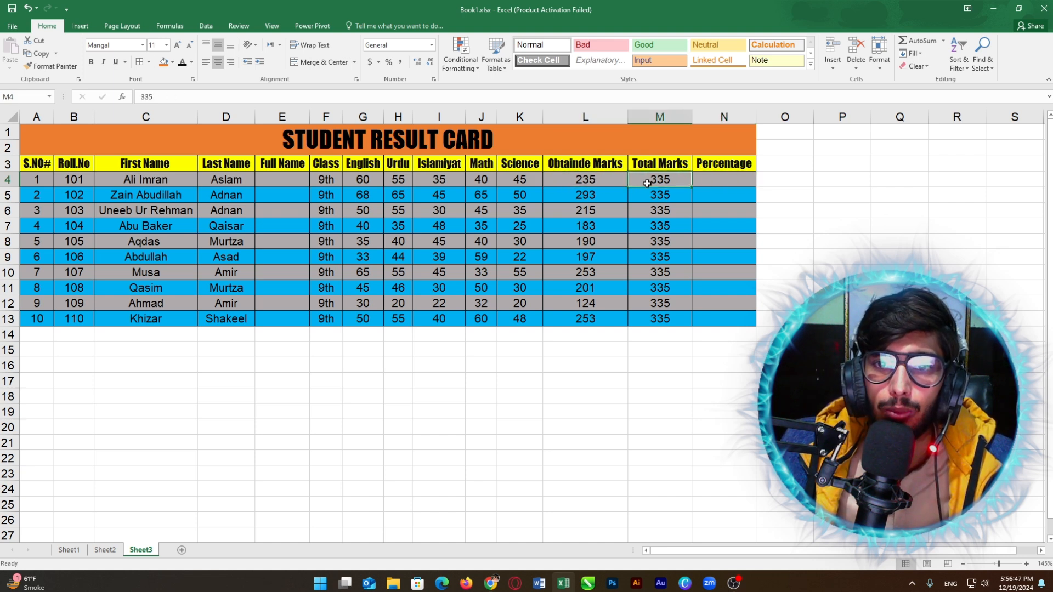
pyautogui.click(582, 179)
pyautogui.click(639, 179)
pyautogui.click(609, 179)
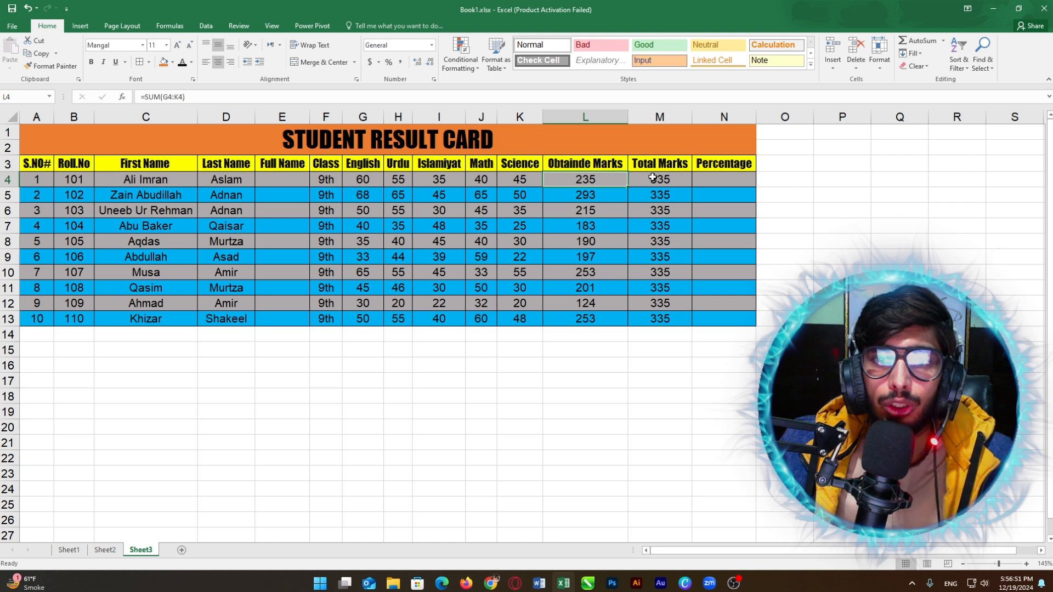
# Step: Enter the trial percentage formula =L4/M4*100 in N4, giving 70.149254
pyautogui.click(710, 181)
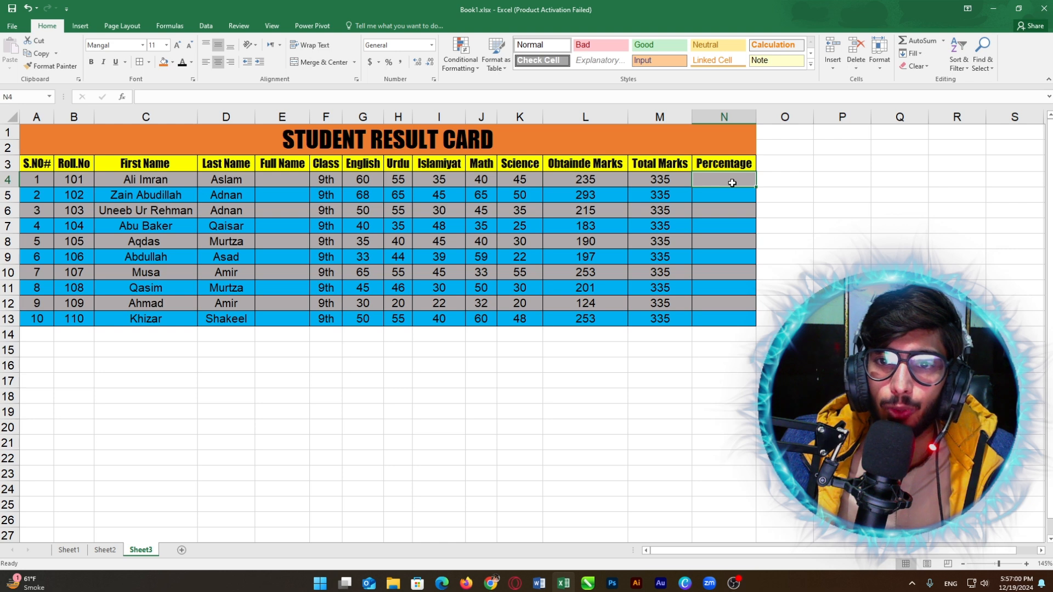
pyautogui.write('=')
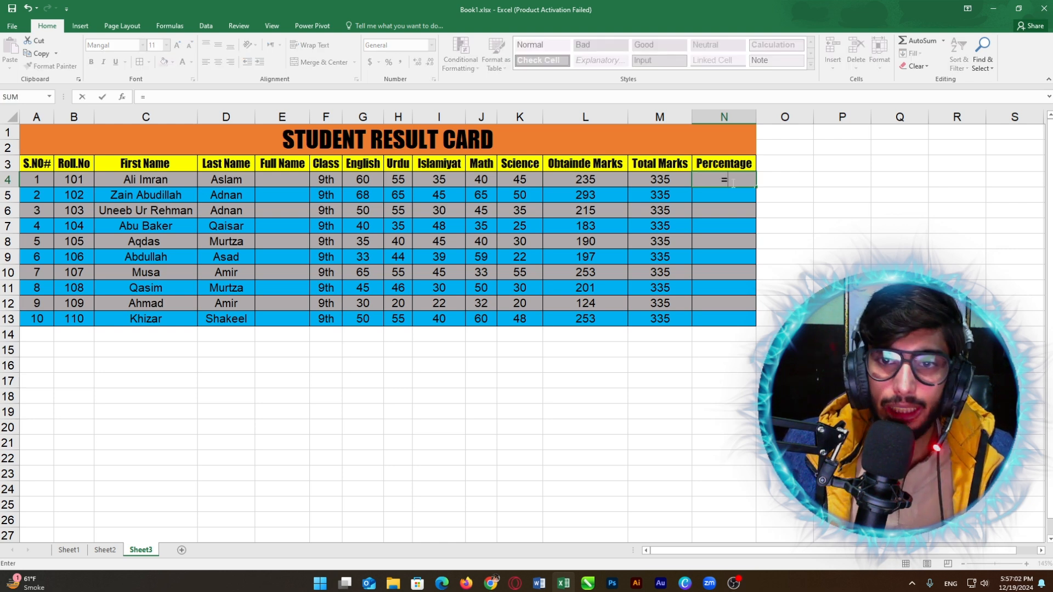
pyautogui.click(595, 177)
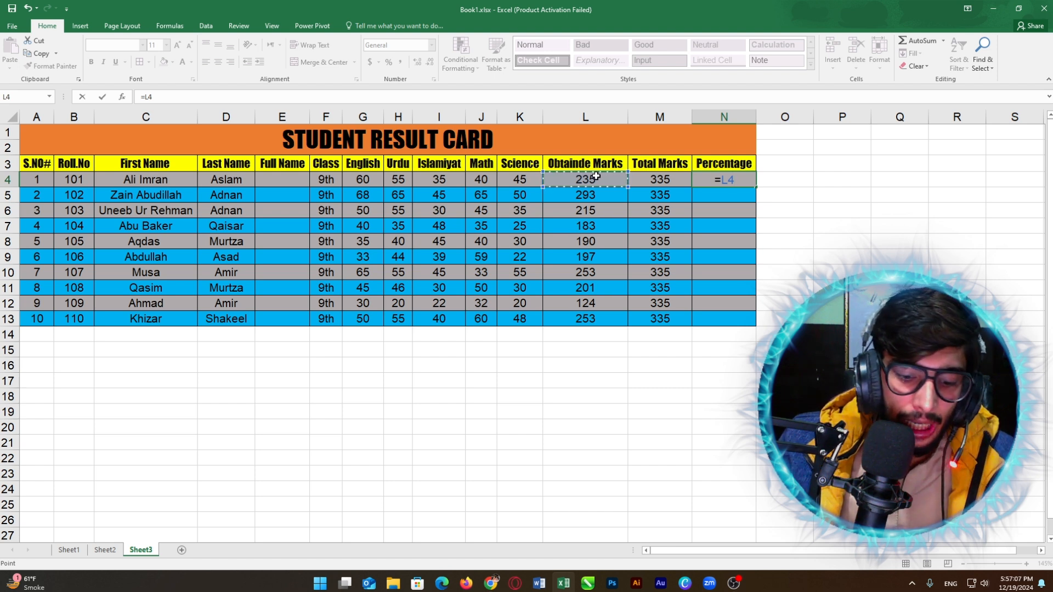
pyautogui.write('/')
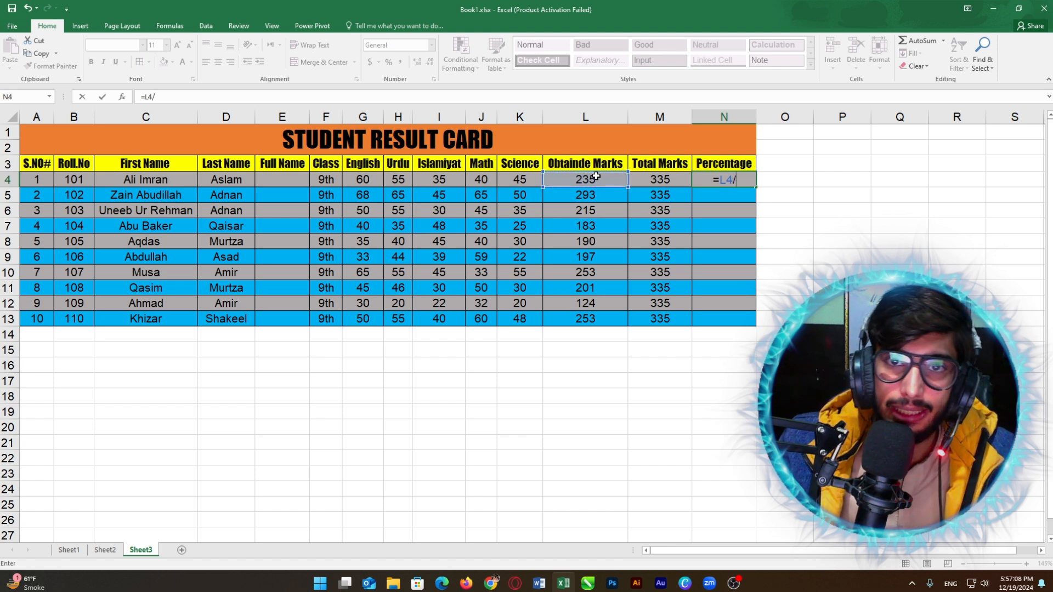
pyautogui.click(656, 179)
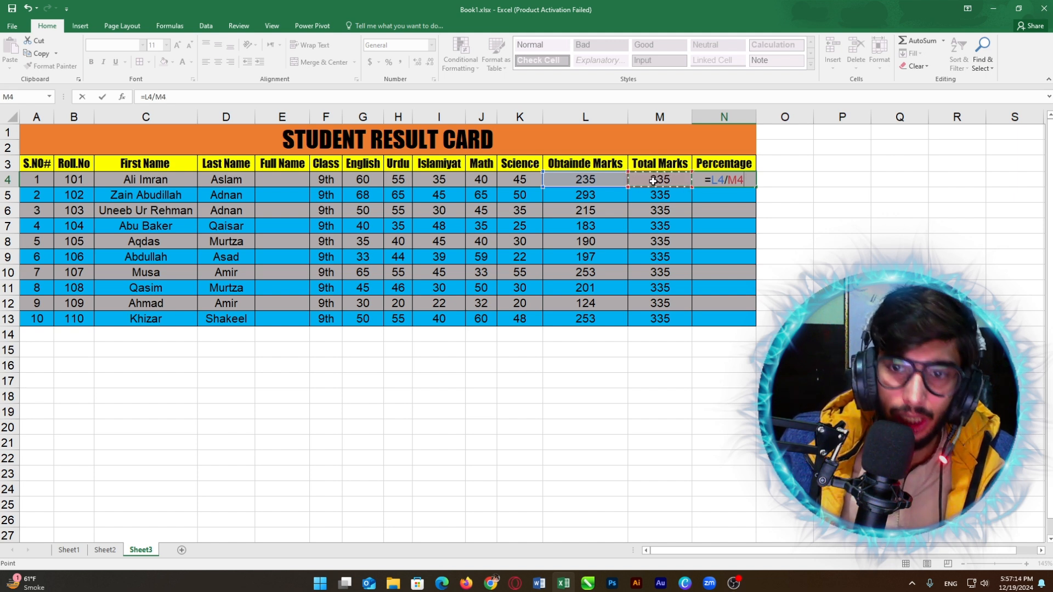
pyautogui.write('/')
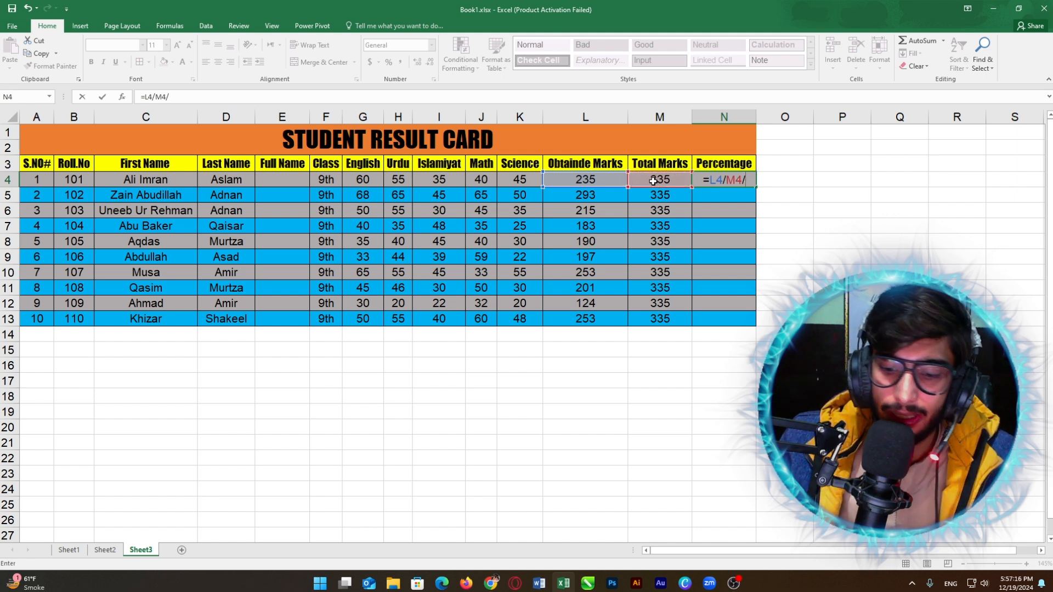
pyautogui.press('BackSpace')
pyautogui.write('*')
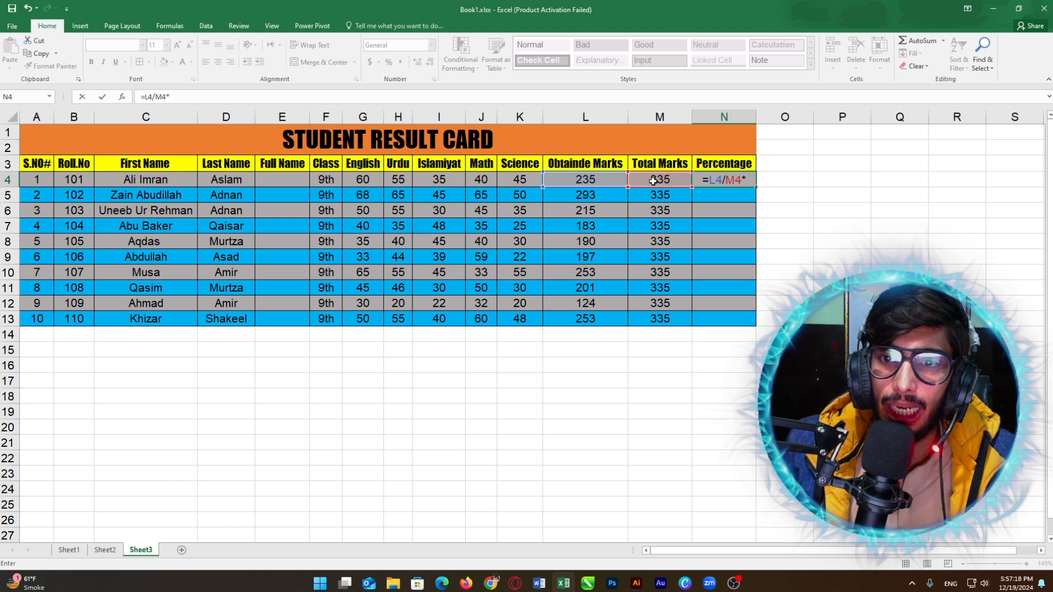
pyautogui.write('100')
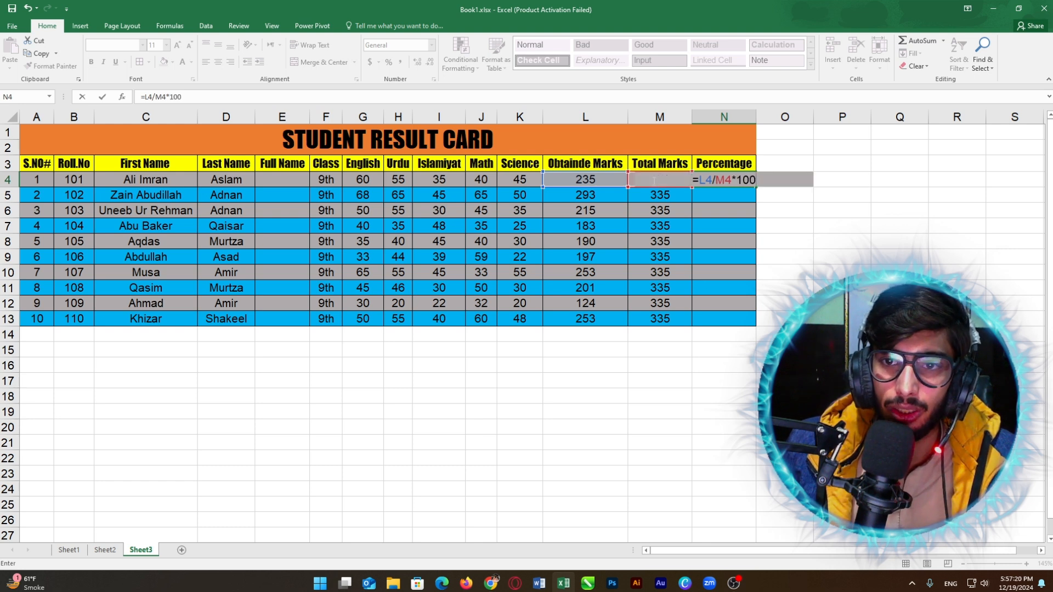
pyautogui.press('Return')
pyautogui.click(712, 182)
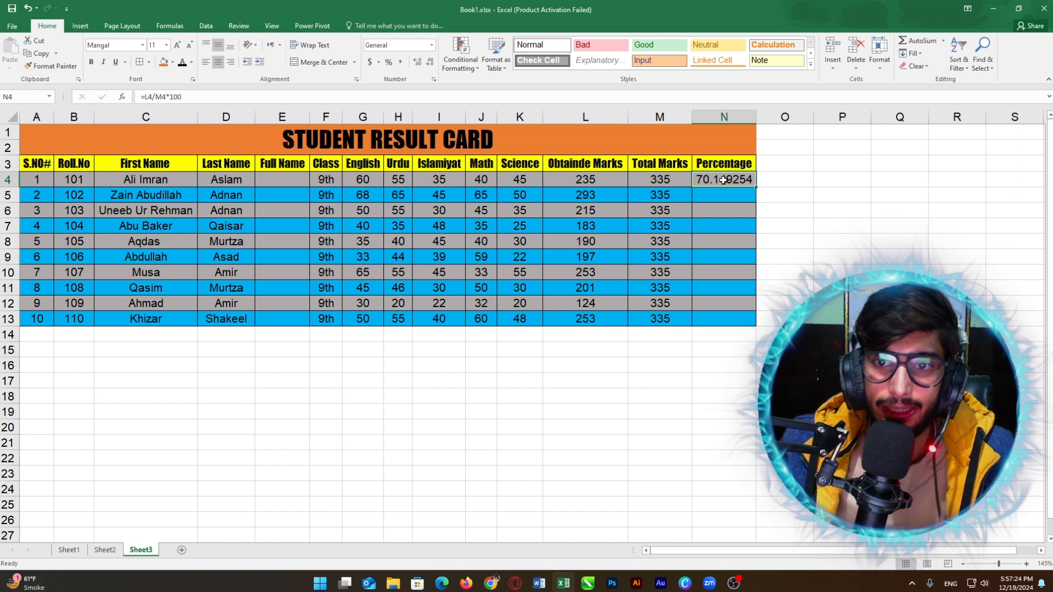
# Step: Replace N4's trial formula with =L4*100/M4, still showing 70.149254
pyautogui.press('Delete')
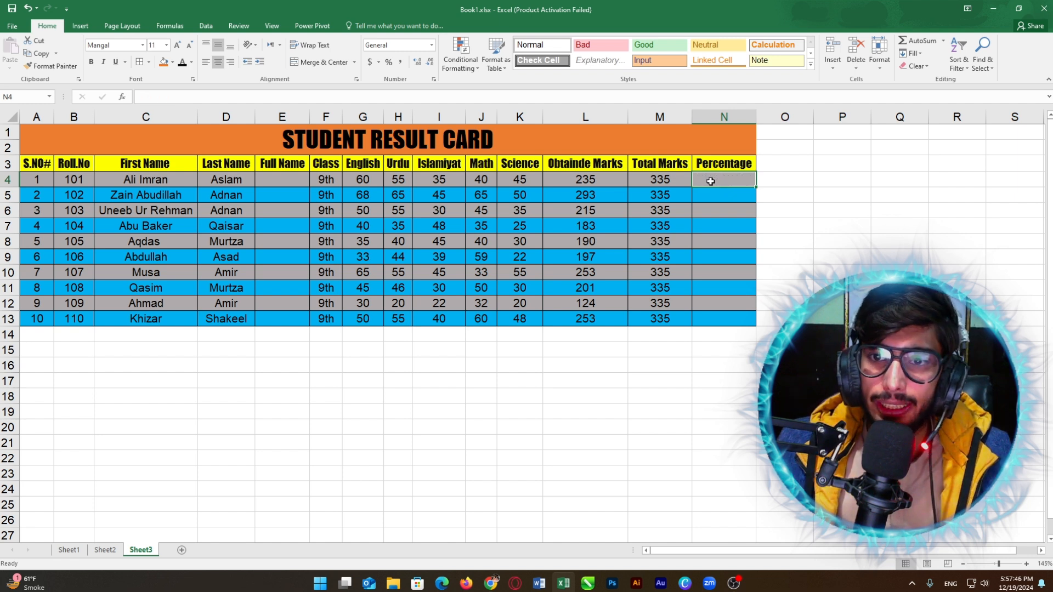
pyautogui.write('=')
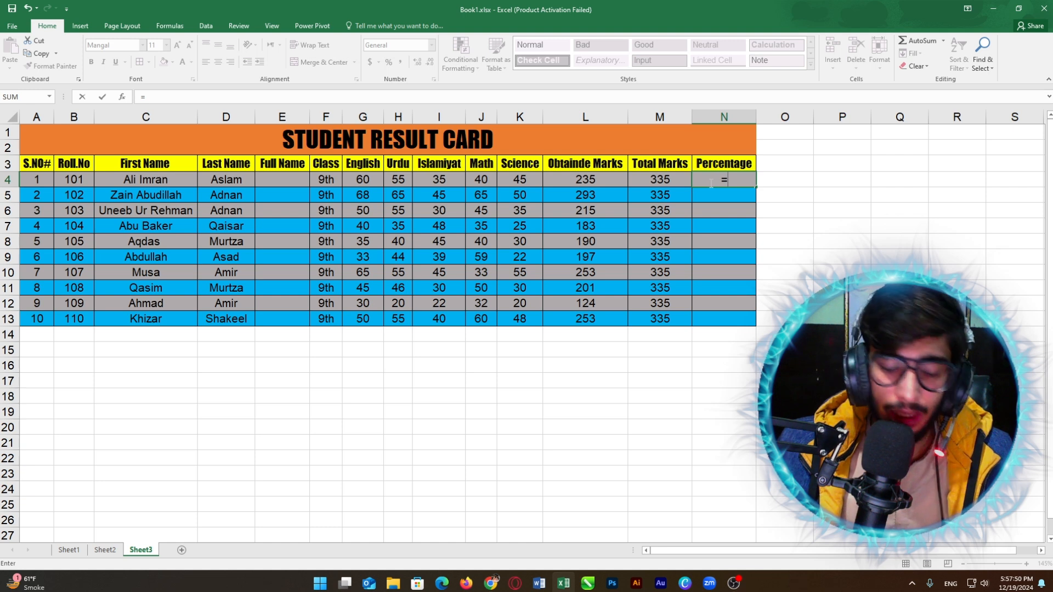
pyautogui.click(583, 179)
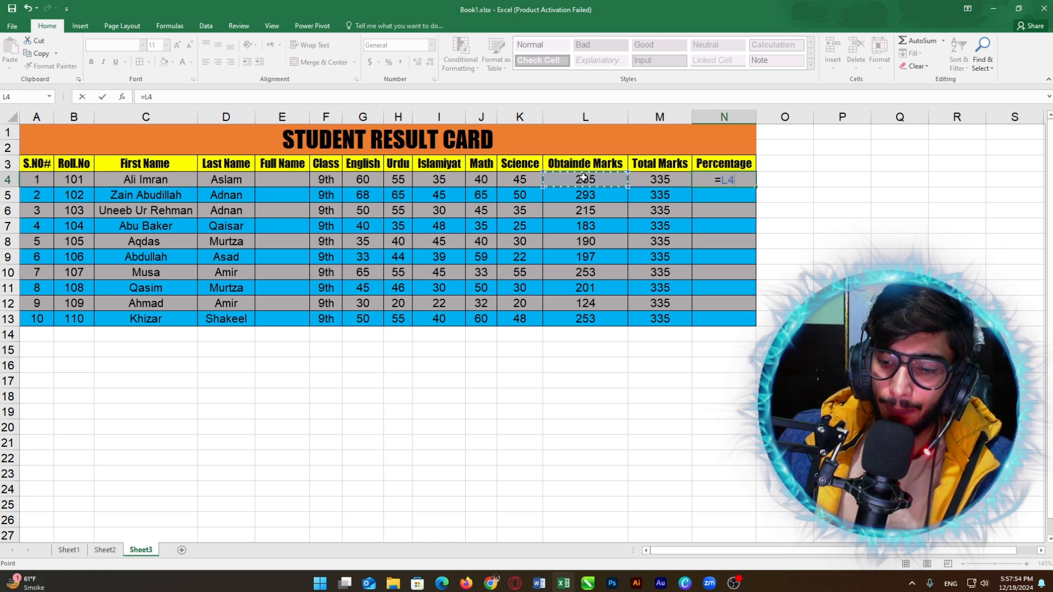
pyautogui.write('*100')
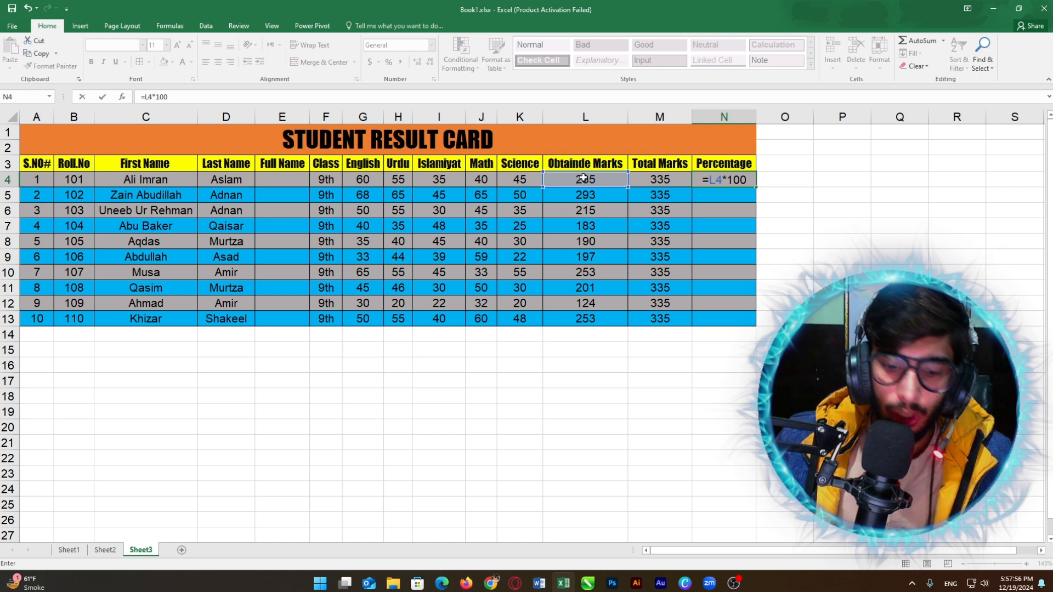
pyautogui.write('/')
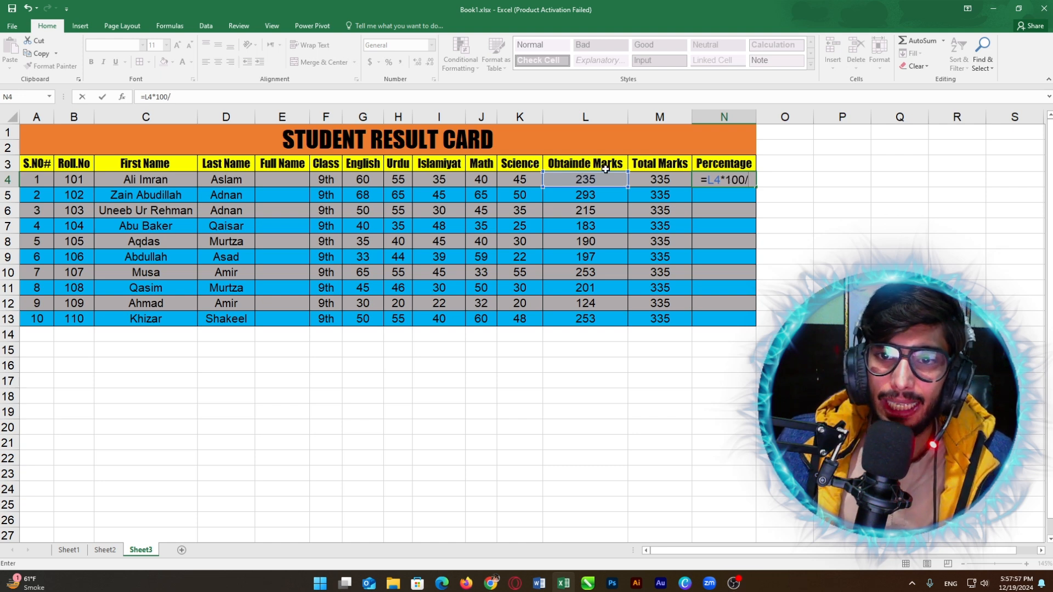
pyautogui.click(659, 179)
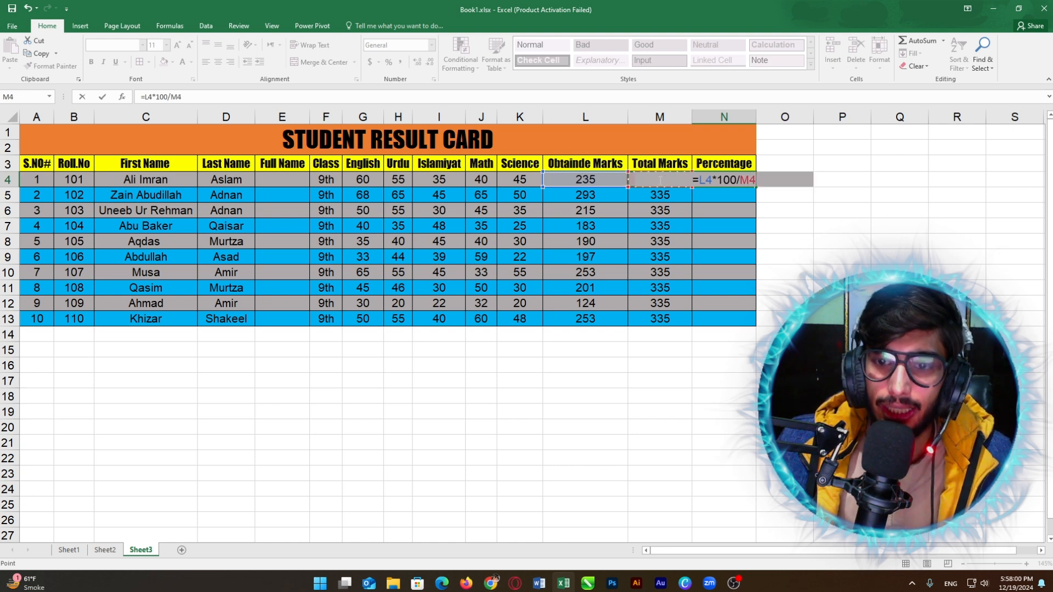
pyautogui.press('Return')
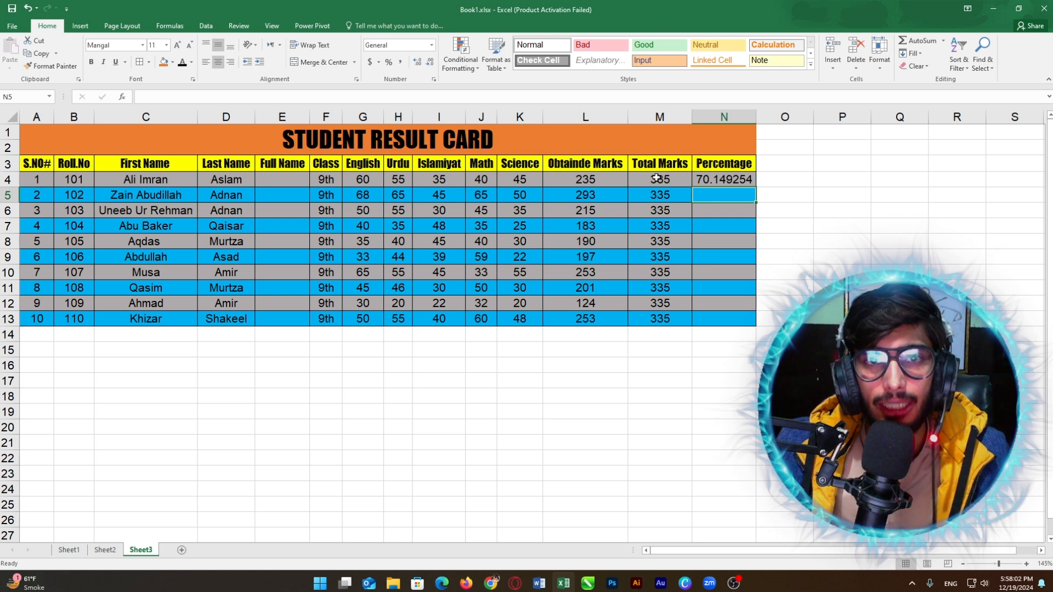
pyautogui.click(725, 181)
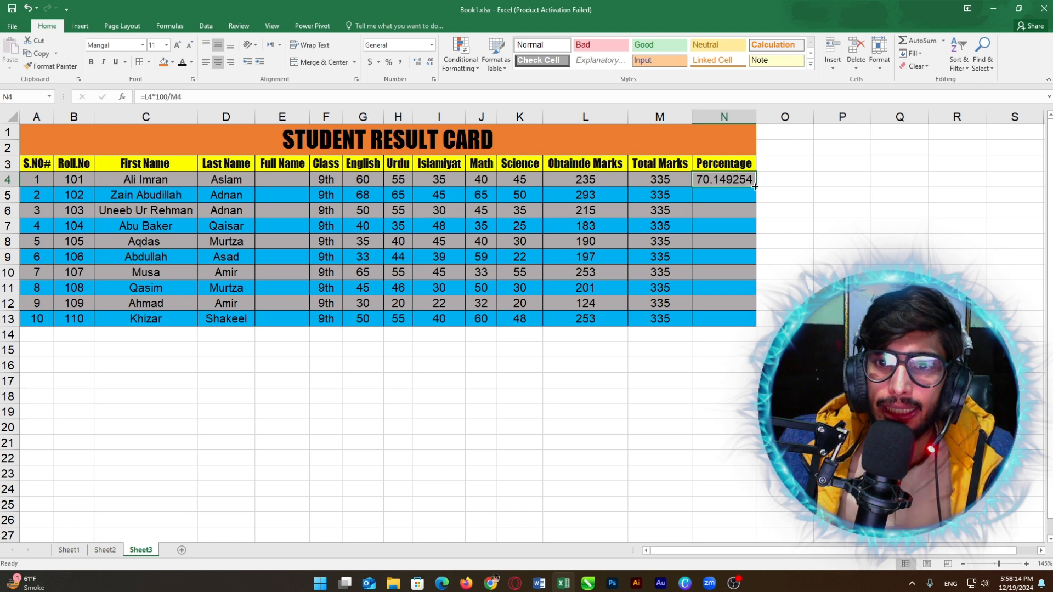
pyautogui.moveTo(756, 187)
pyautogui.mouseDown()
pyautogui.moveTo(755, 211)
pyautogui.moveTo(753, 191)
pyautogui.mouseUp()
pyautogui.click(790, 179)
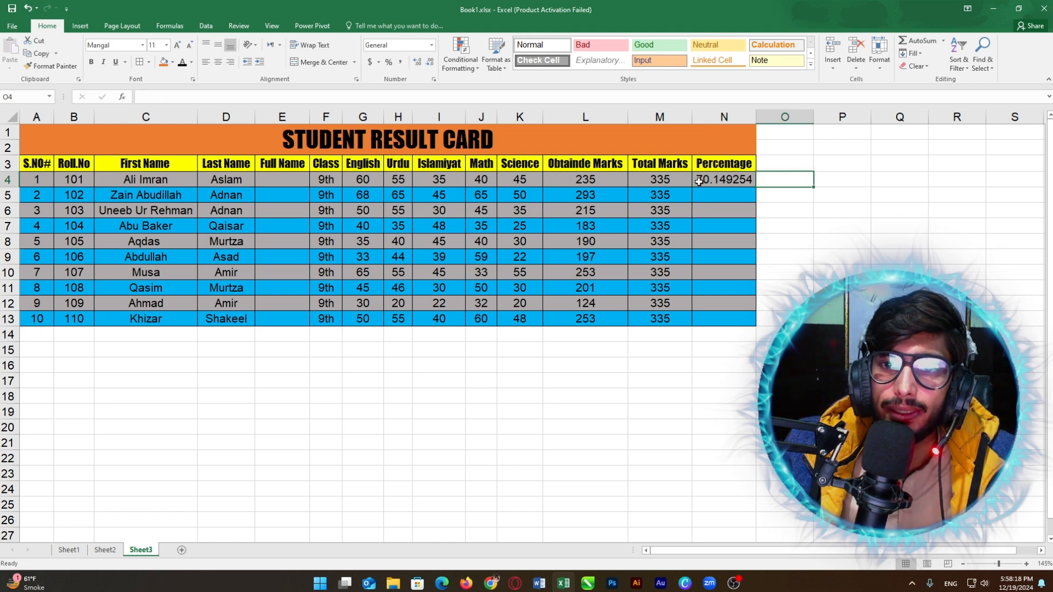
pyautogui.click(698, 181)
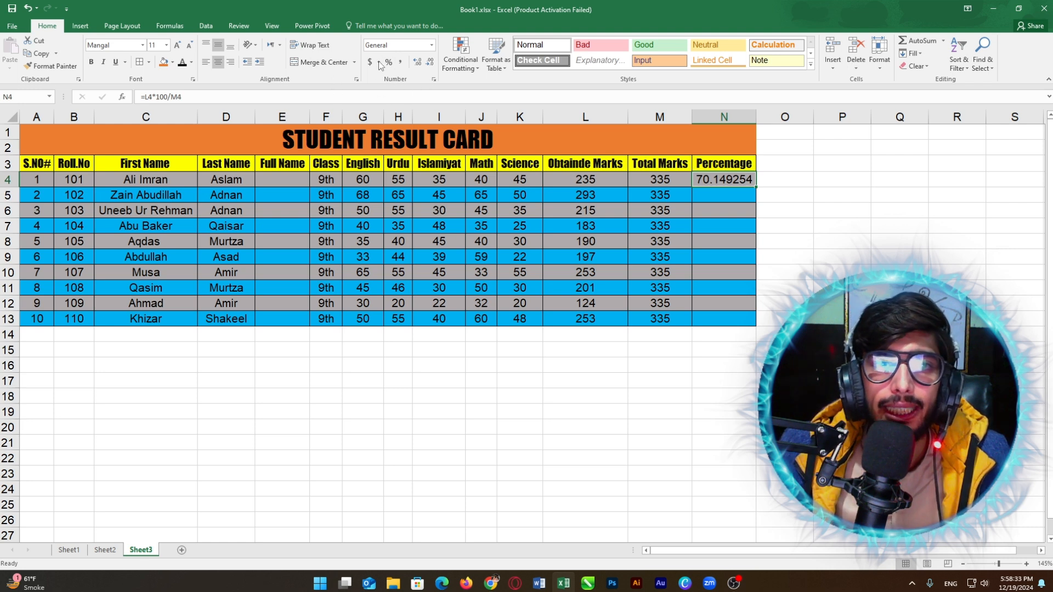
# Step: Format N4 as Number with 1 decimal place
pyautogui.click(433, 79)
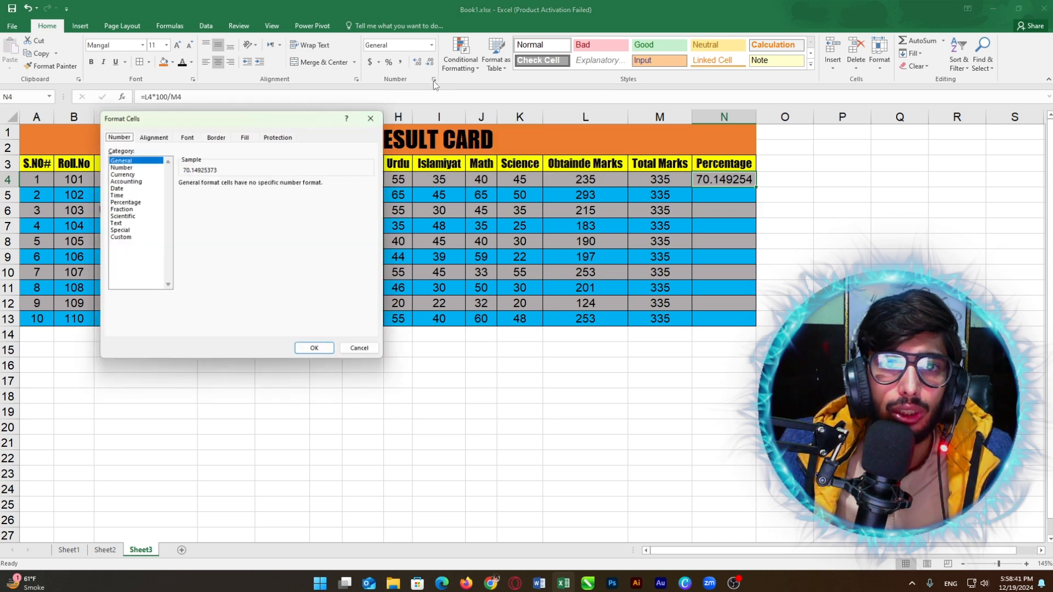
pyautogui.click(119, 173)
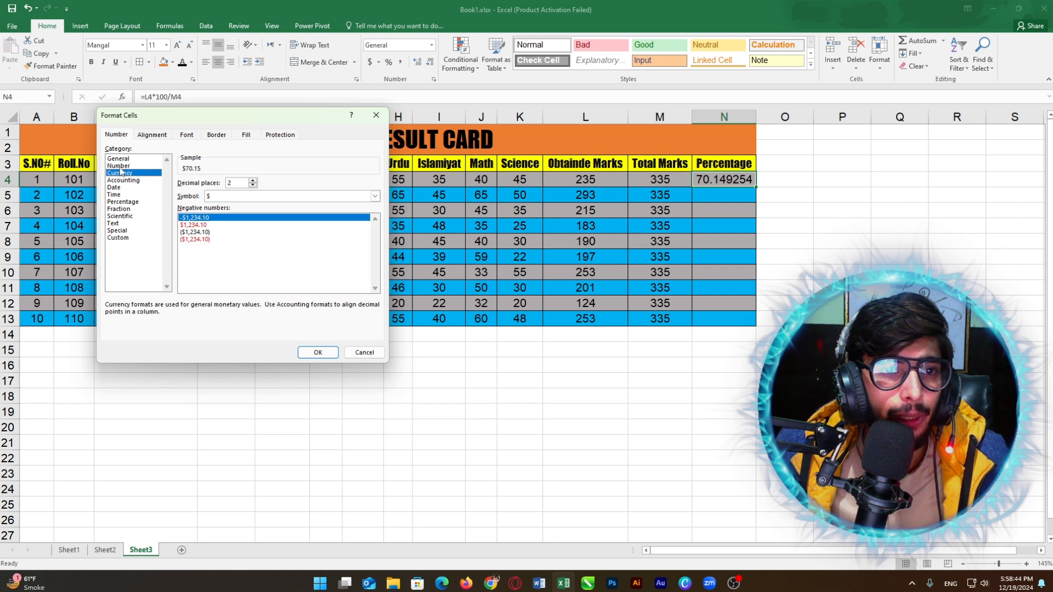
pyautogui.click(119, 166)
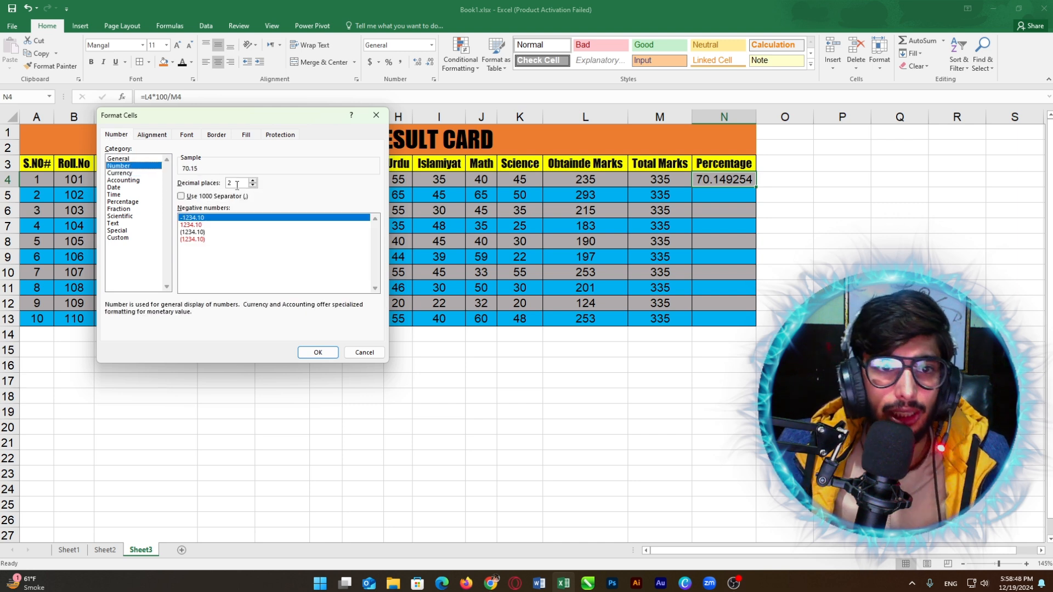
pyautogui.moveTo(242, 183); pyautogui.dragTo(225, 183)
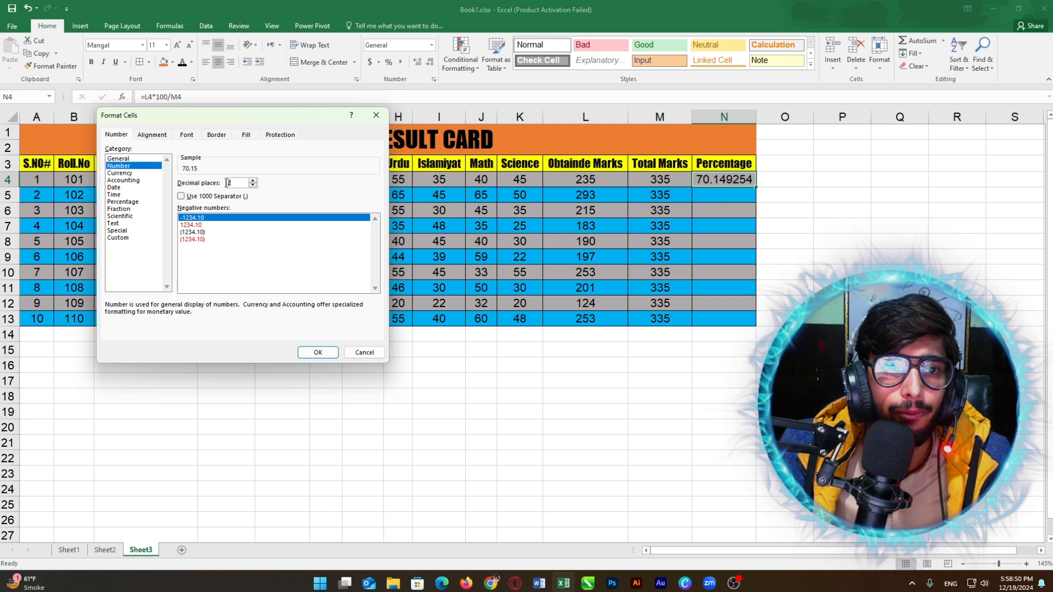
pyautogui.write('12')
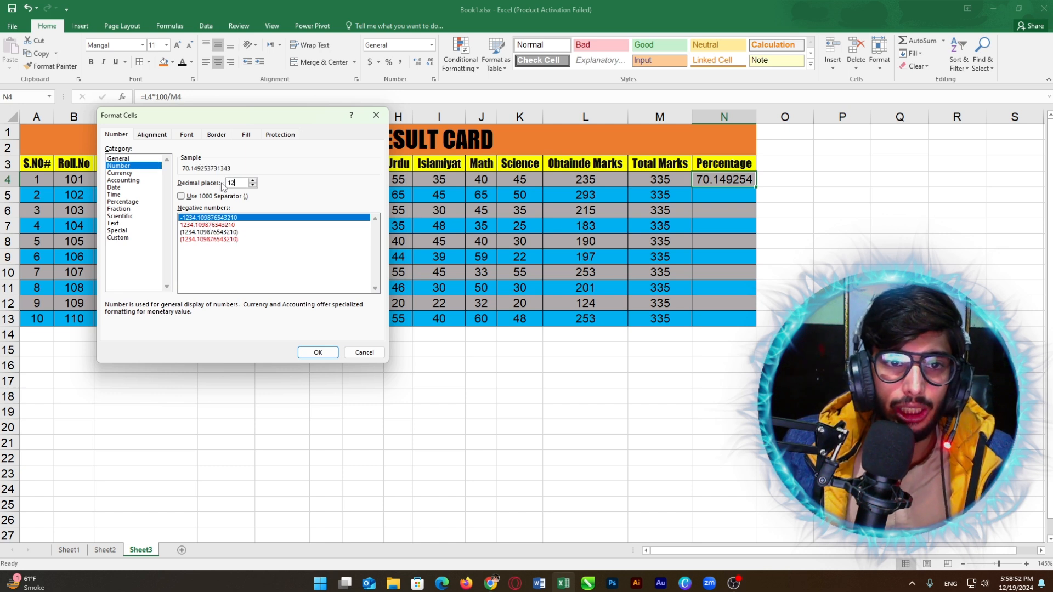
pyautogui.press('BackSpace')
pyautogui.write('2')
pyautogui.press('BackSpace')
pyautogui.press('BackSpace')
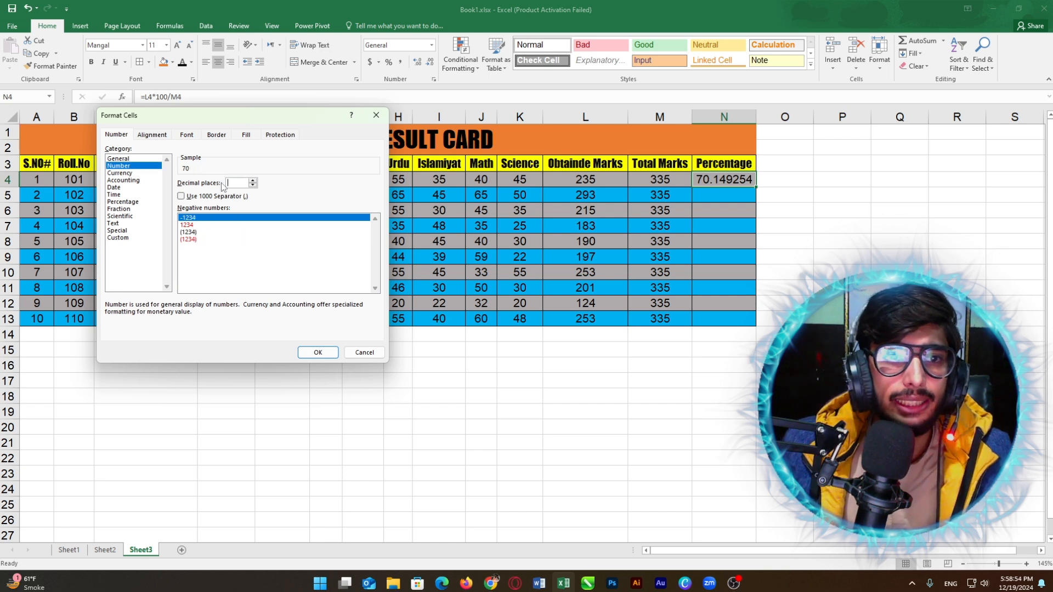
pyautogui.write('0')
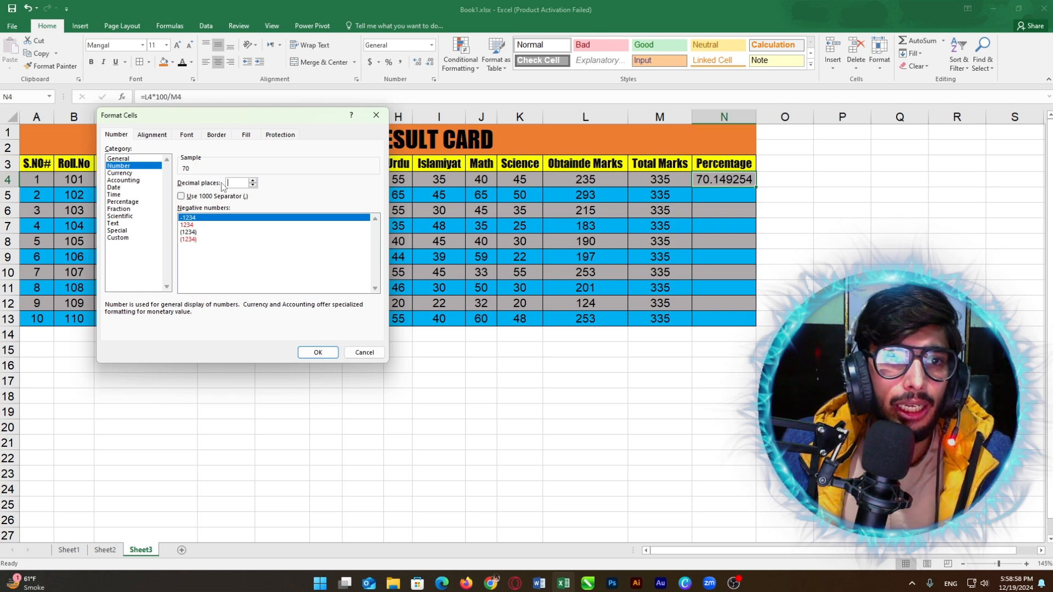
pyautogui.write('1')
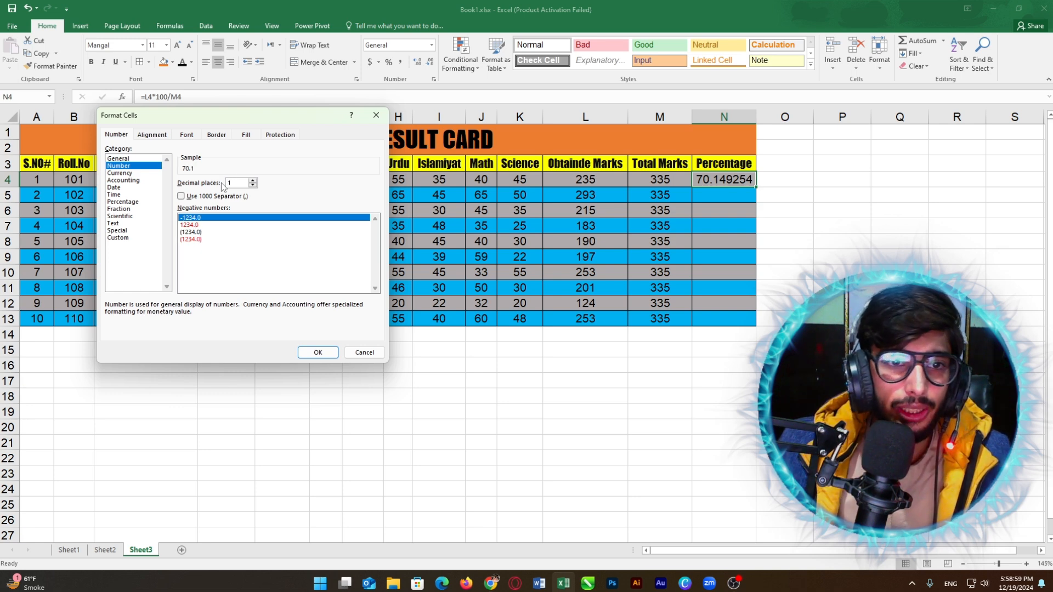
pyautogui.click(315, 350)
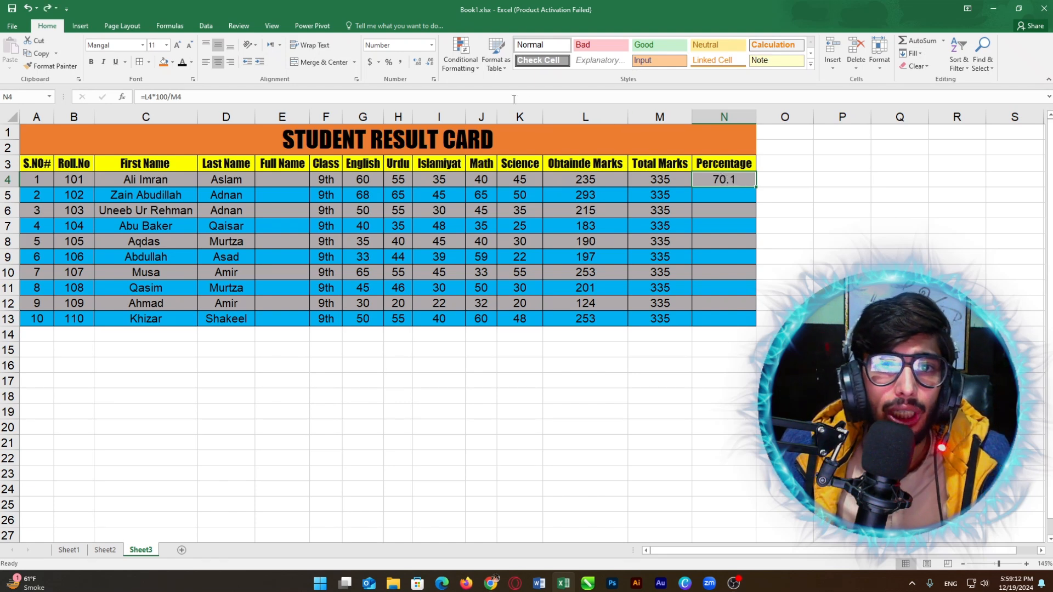
# Step: Reduce N4's decimal places to 0 so the percentage reads 70
pyautogui.click(434, 80)
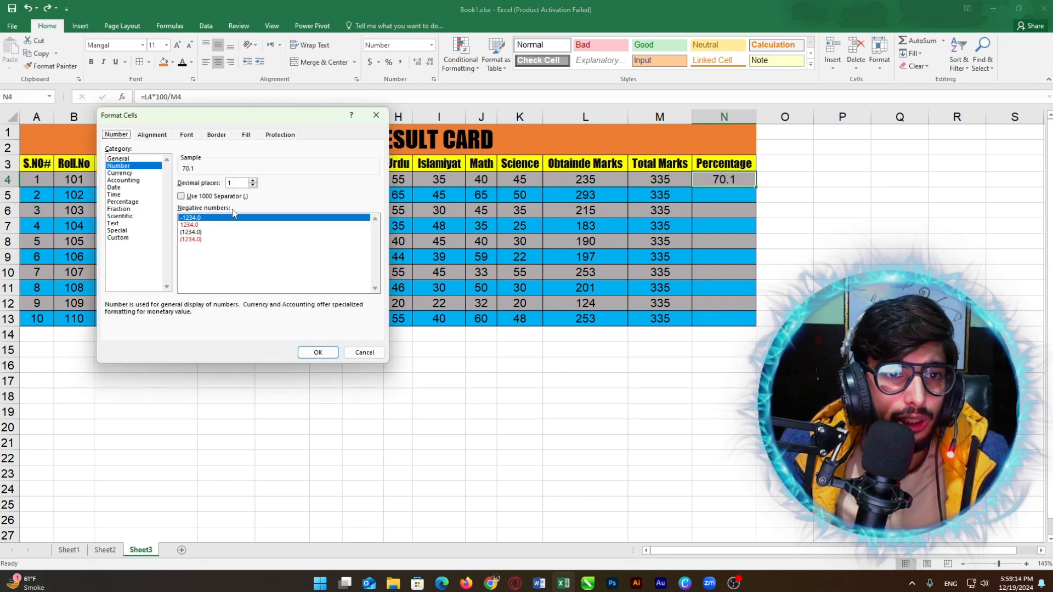
pyautogui.click(248, 184)
pyautogui.press('BackSpace')
pyautogui.write('0')
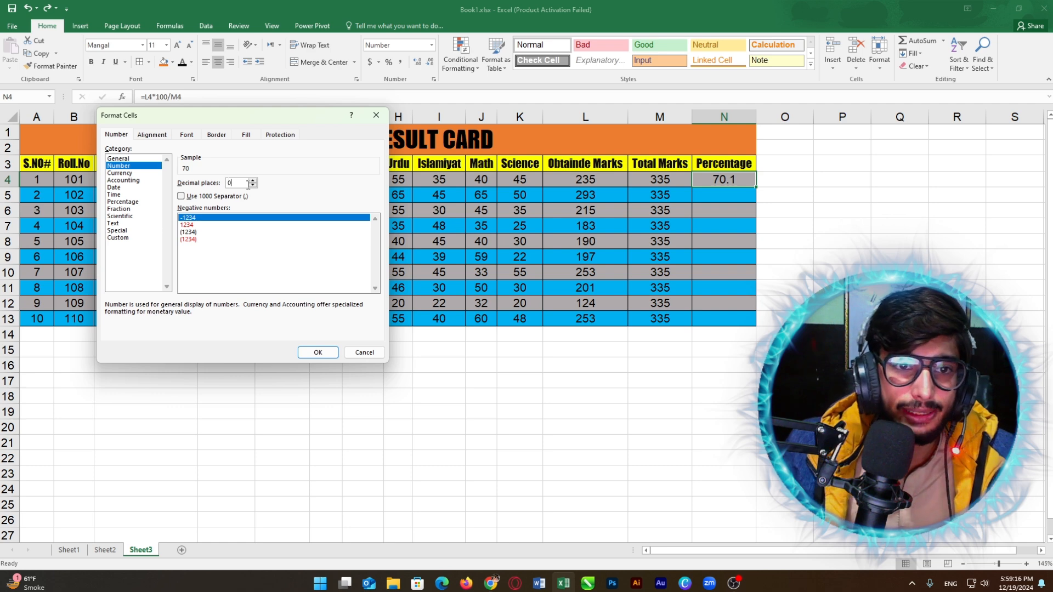
pyautogui.click(316, 354)
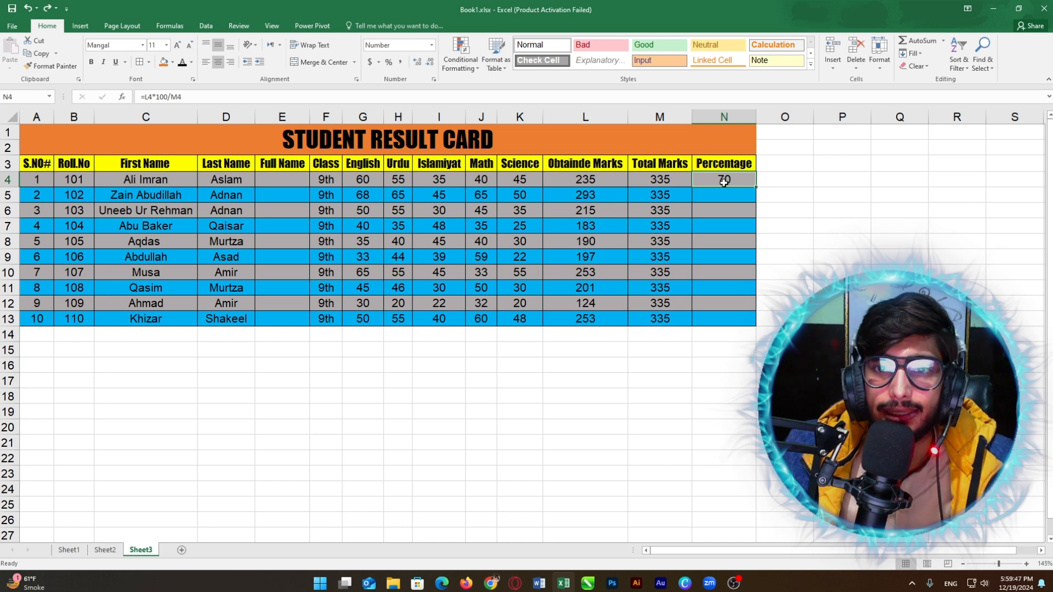
# Step: Fill the percentage formula from N4 down to N13
pyautogui.click(723, 213)
pyautogui.click(721, 182)
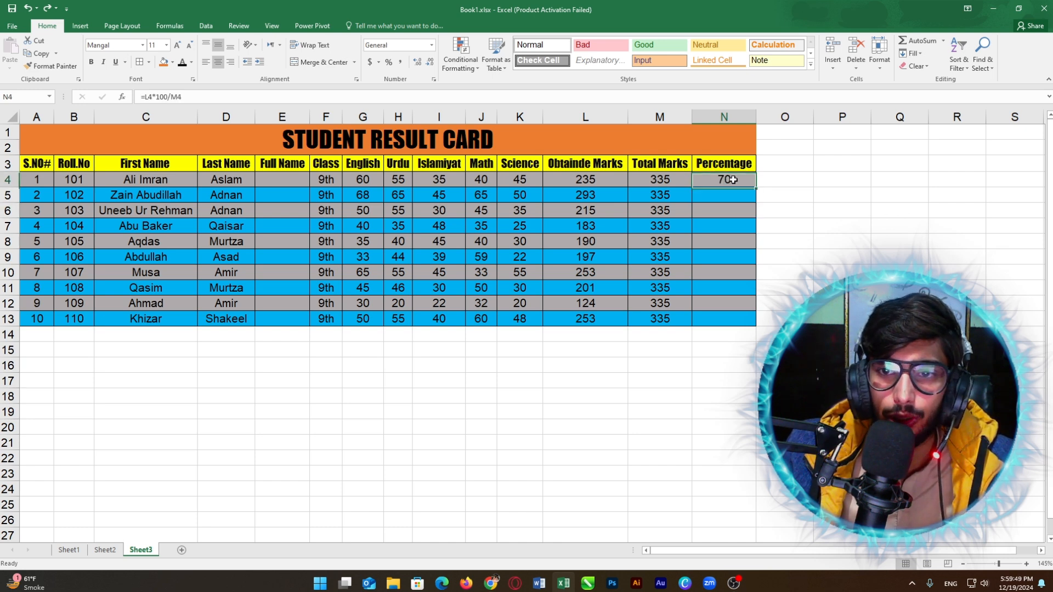
pyautogui.moveTo(755, 187); pyautogui.dragTo(746, 329)
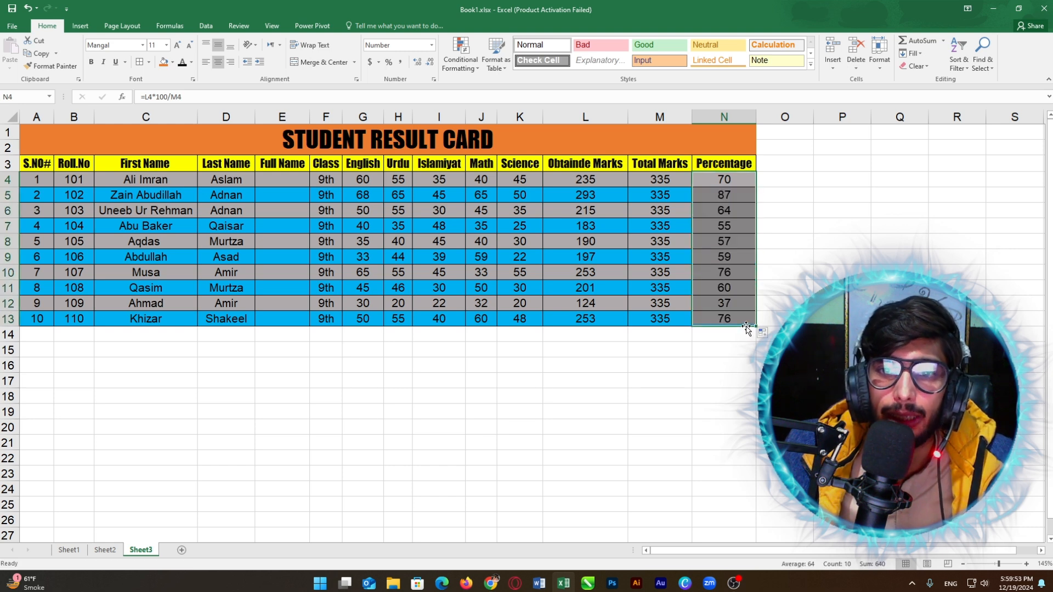
# Step: Shade percentage cells N5, N7, N9, N11 and N13 blue to match the row banding
pyautogui.click(667, 208)
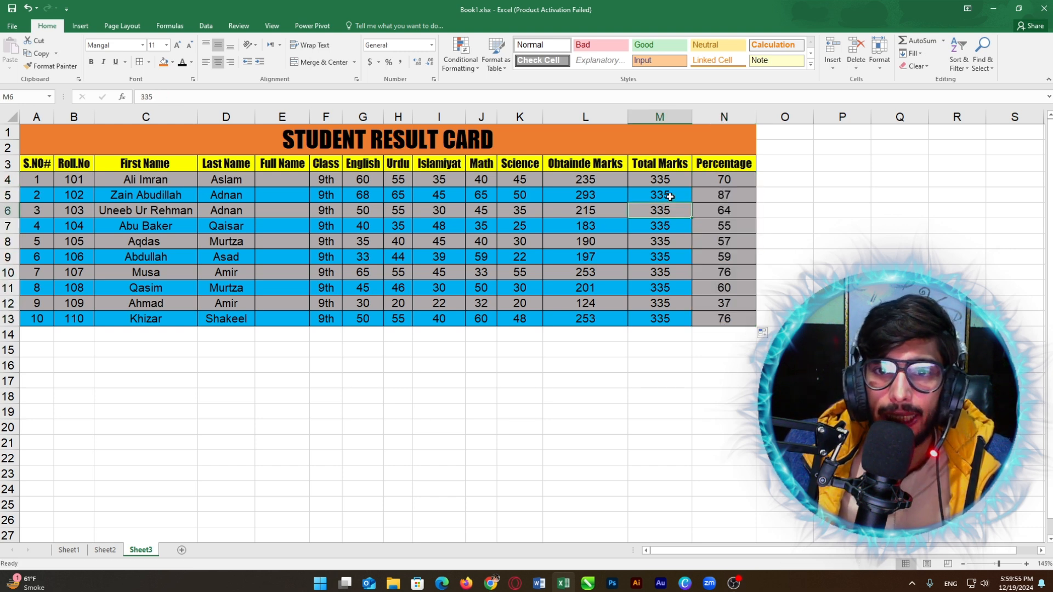
pyautogui.click(695, 193)
pyautogui.click(173, 62)
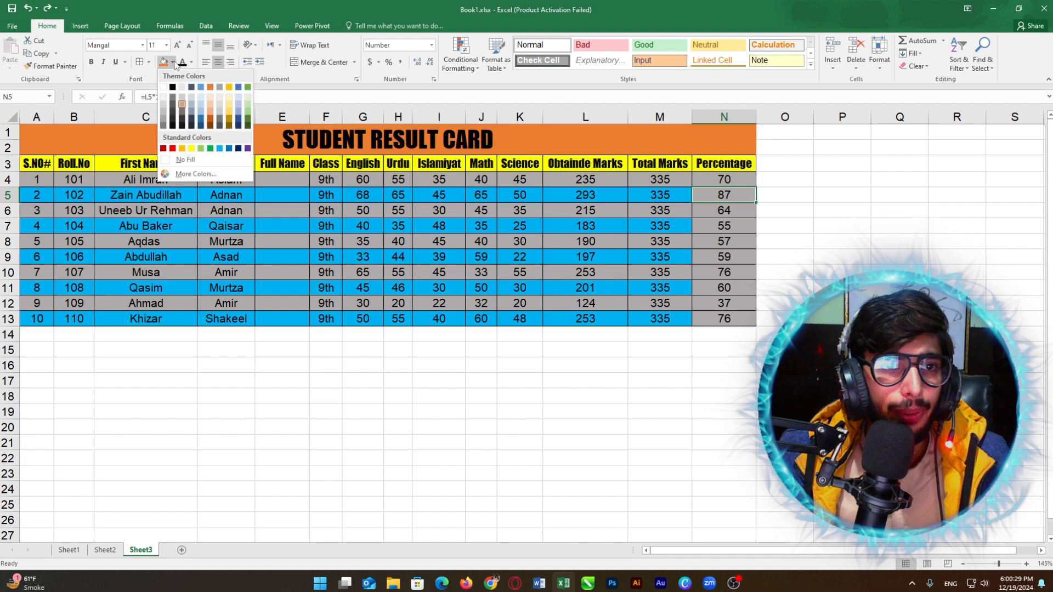
pyautogui.click(222, 147)
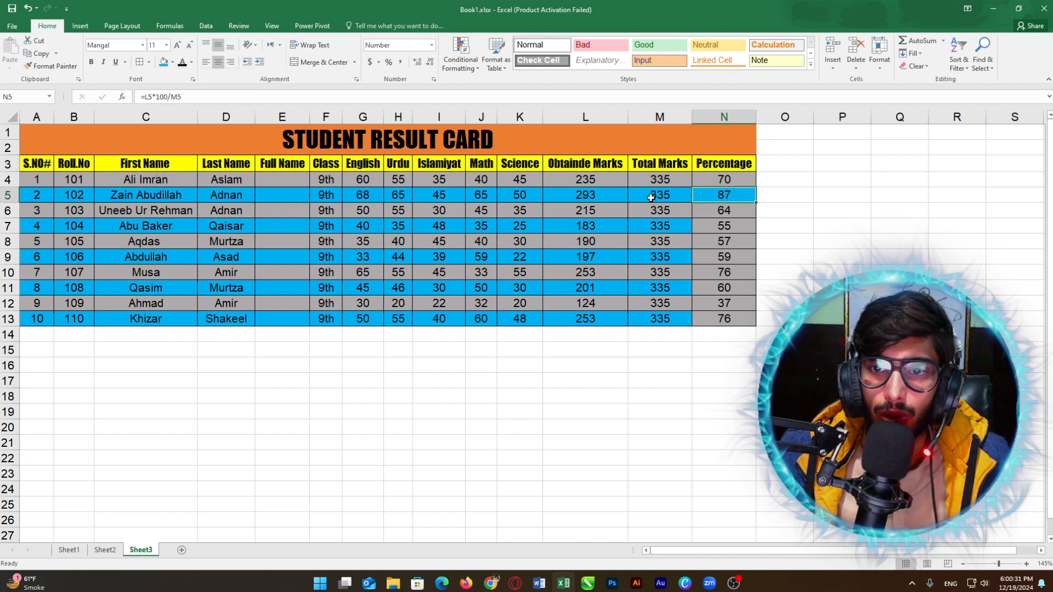
pyautogui.click(698, 230)
pyautogui.press('F4')
pyautogui.click(713, 257)
pyautogui.press('F4')
pyautogui.click(718, 288)
pyautogui.press('F4')
pyautogui.click(713, 318)
pyautogui.press('F4')
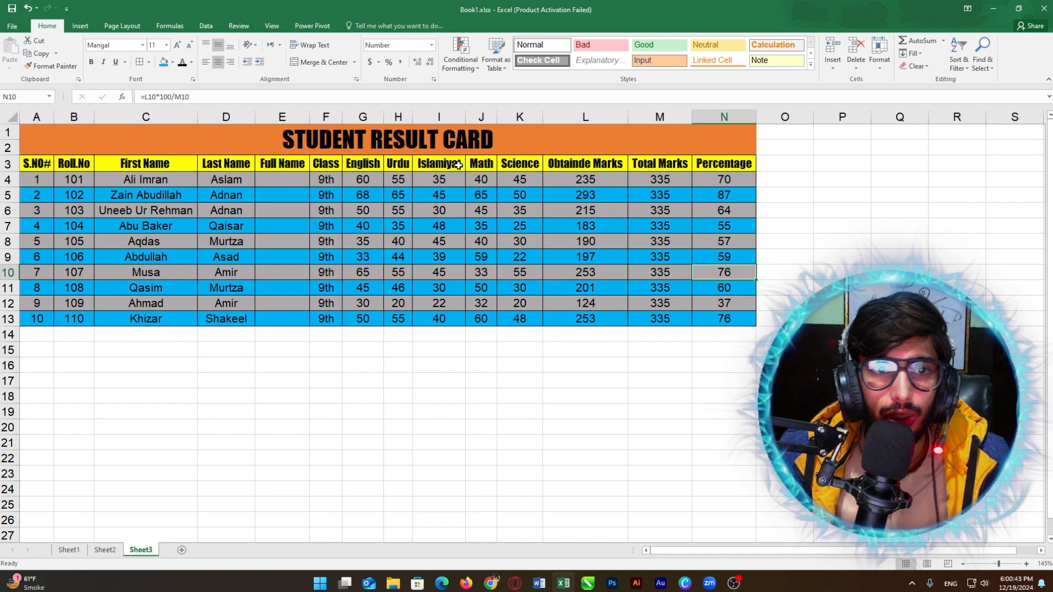
# Step: Check the N8 formula, the Full Name and Obtainde Marks headings, and the 335 total
pyautogui.click(724, 241)
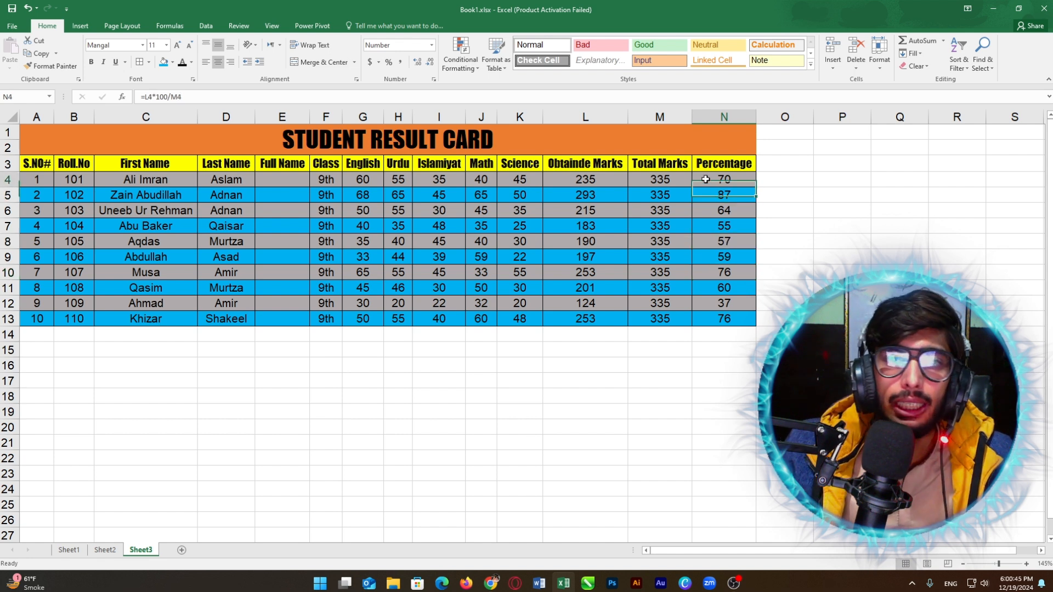
pyautogui.click(304, 166)
pyautogui.click(585, 163)
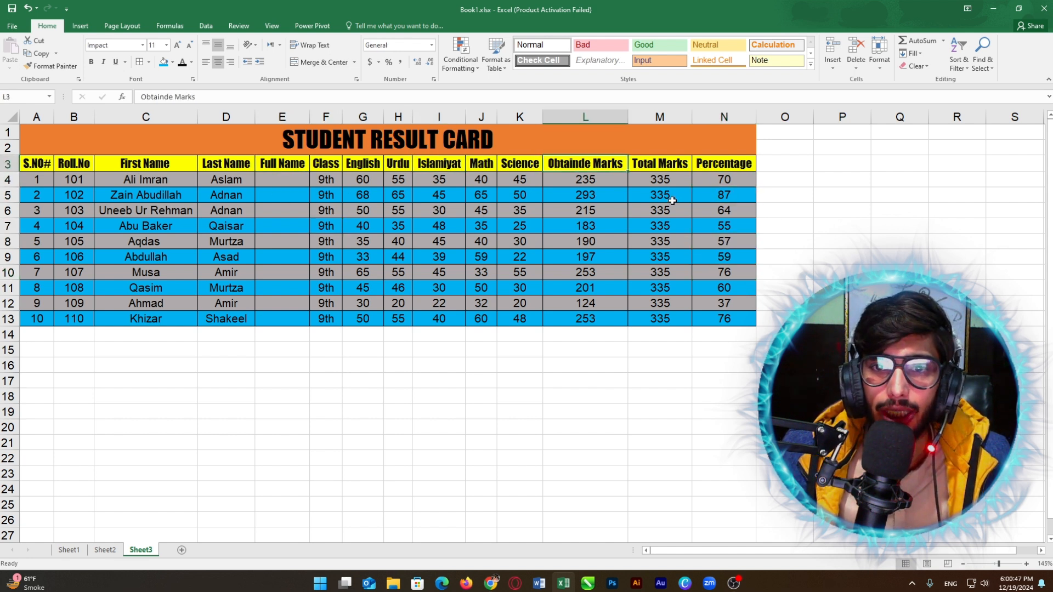
pyautogui.click(673, 205)
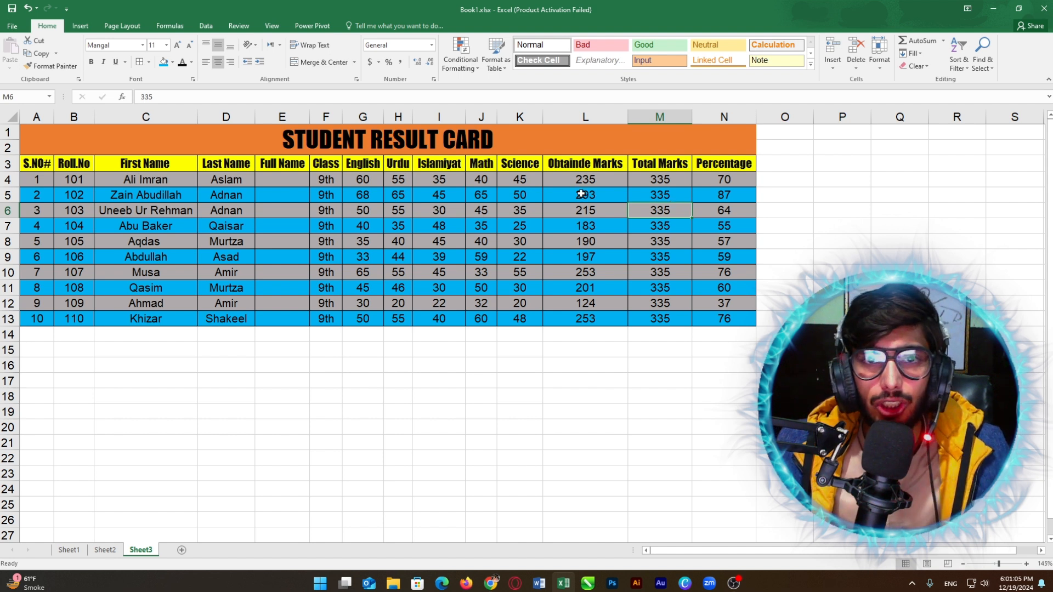
pyautogui.click(446, 195)
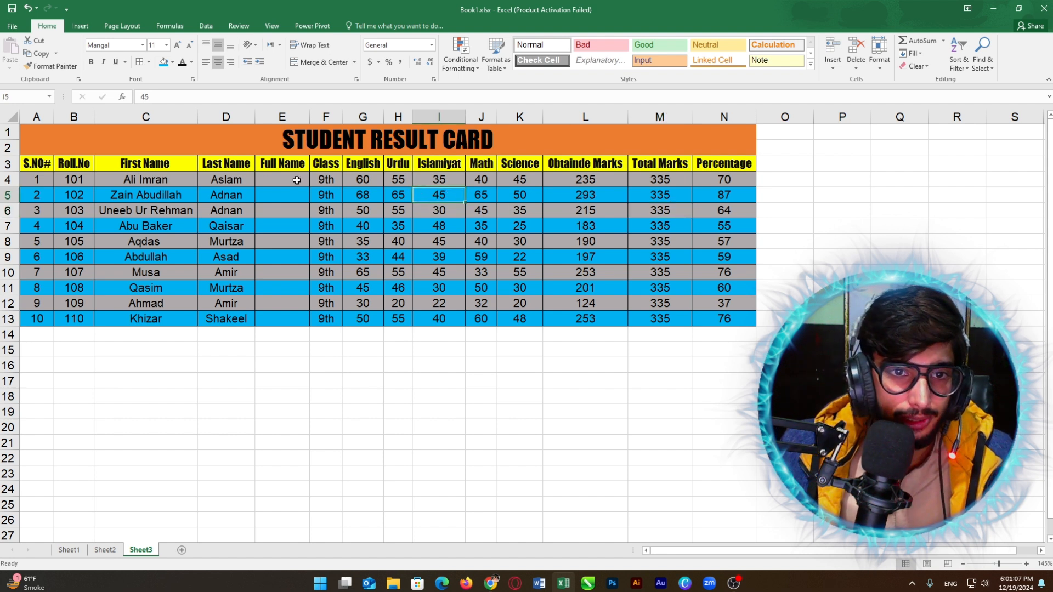
pyautogui.click(265, 180)
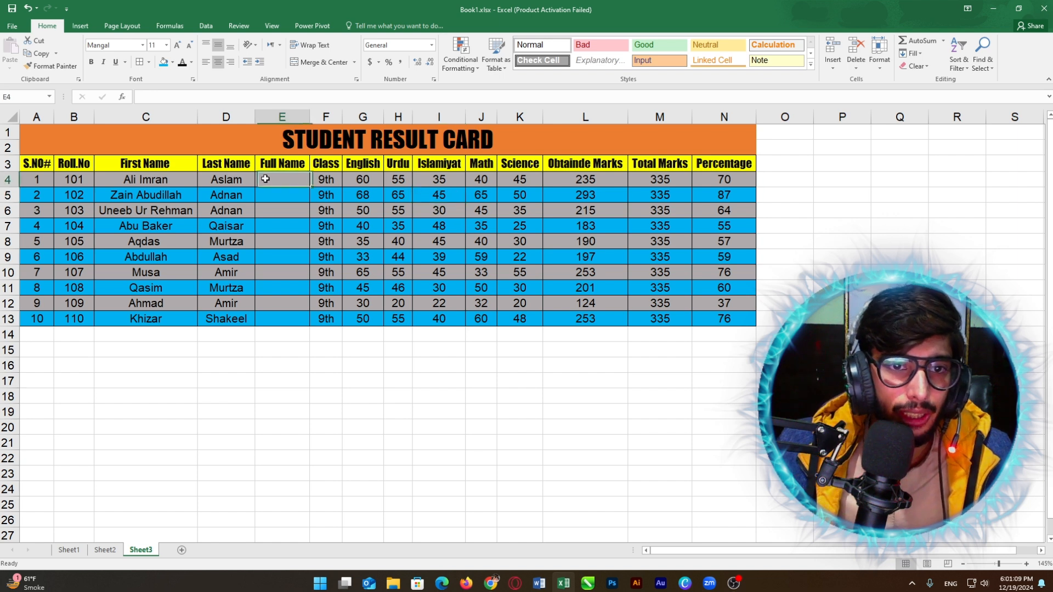
pyautogui.click(229, 176)
pyautogui.click(143, 182)
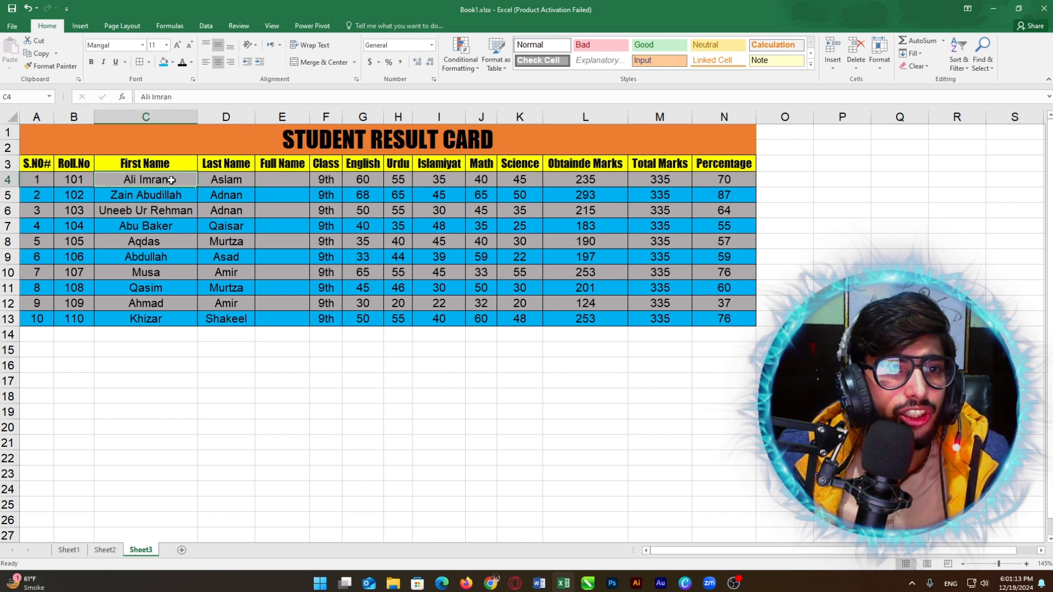
pyautogui.click(223, 179)
pyautogui.click(283, 176)
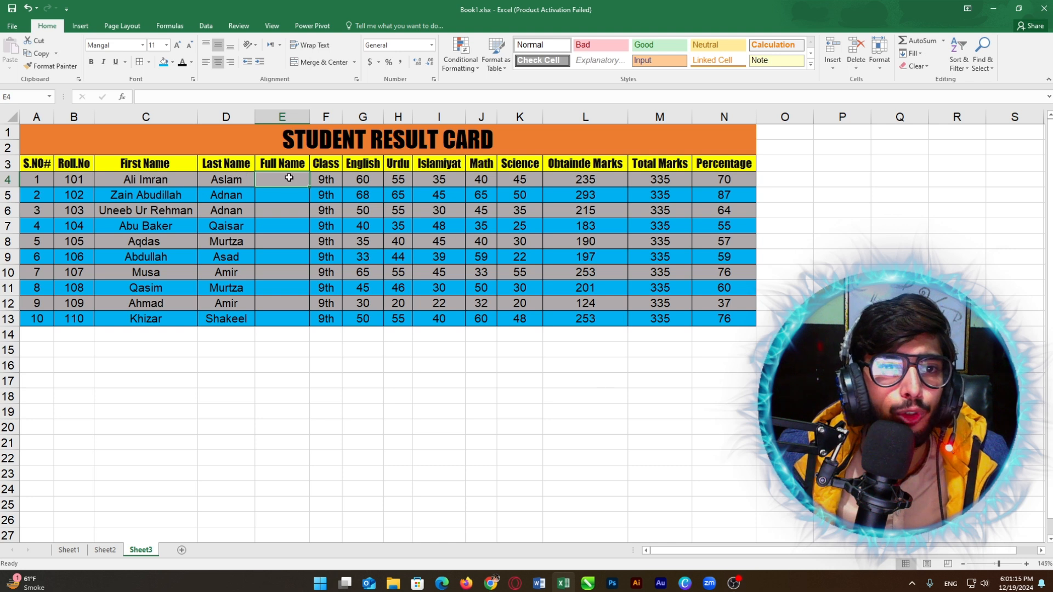
pyautogui.click(158, 183)
pyautogui.click(217, 177)
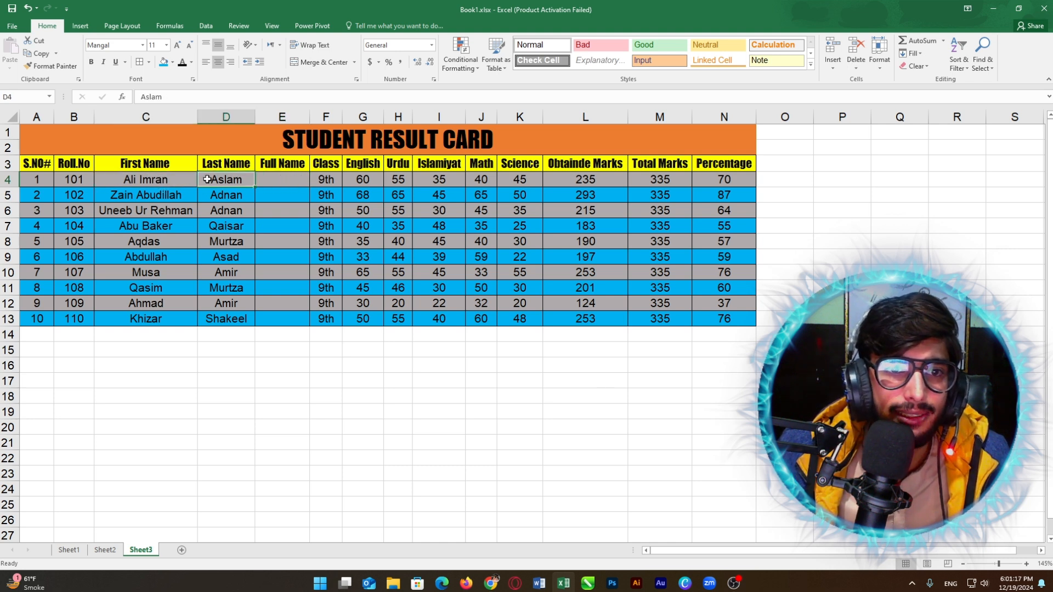
pyautogui.click(275, 181)
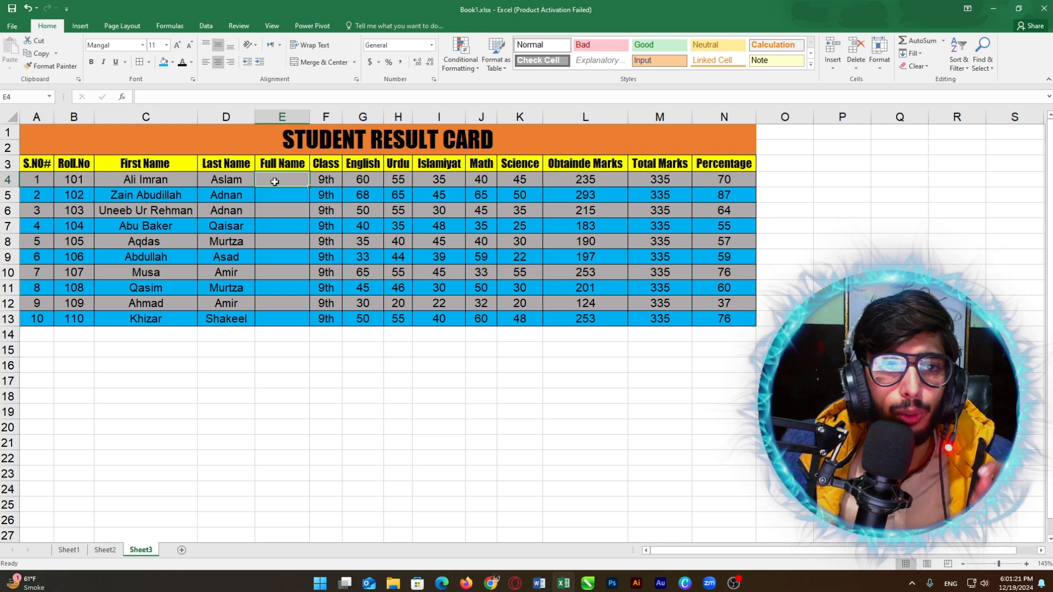
pyautogui.click(222, 177)
pyautogui.click(160, 176)
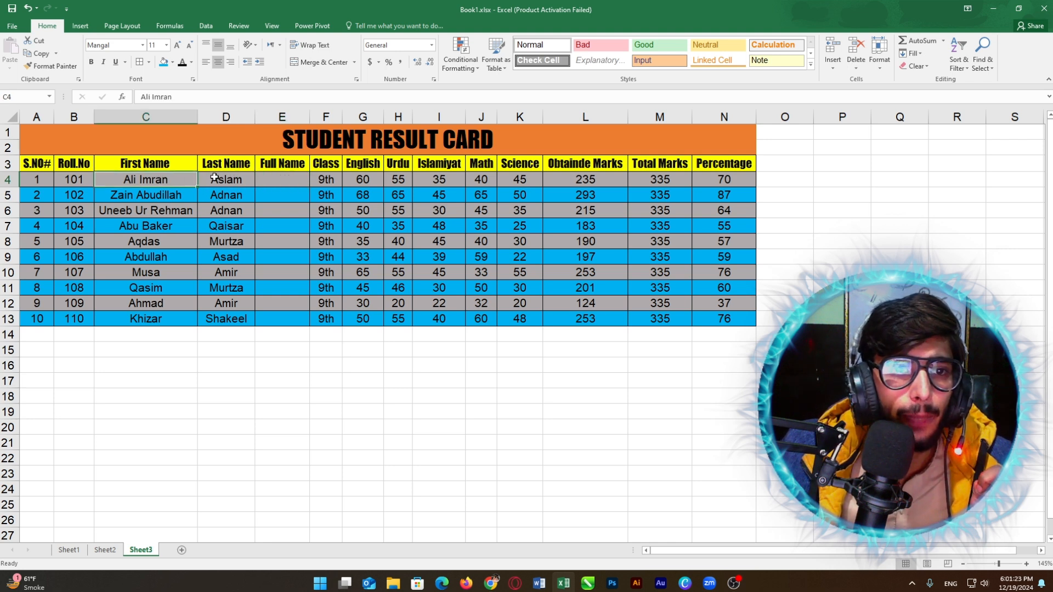
pyautogui.click(271, 176)
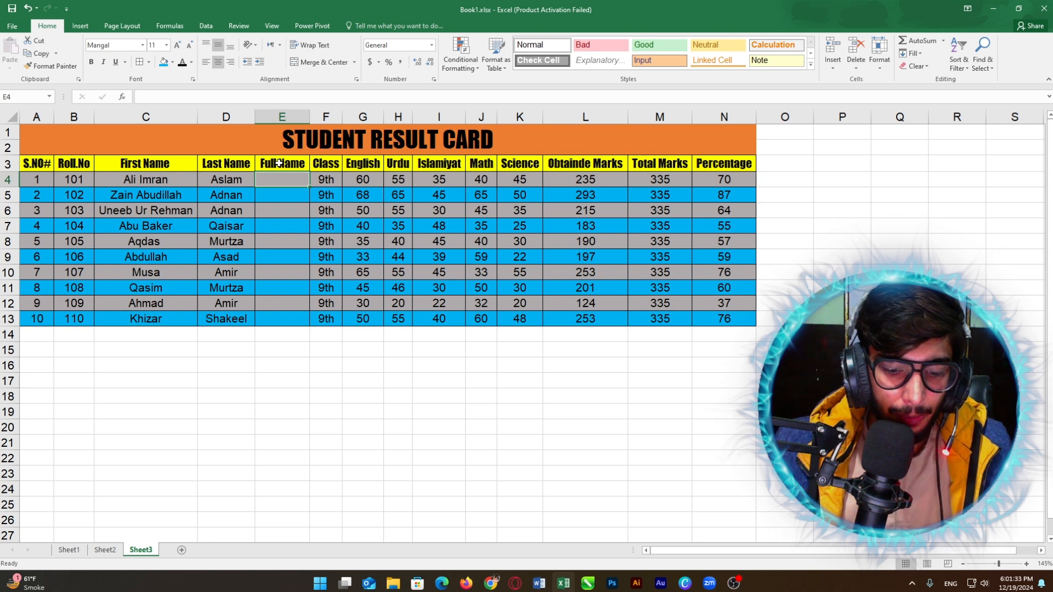
# Step: Enter =CONCATENATE(C4,D4) in E4 to join the first and last names
pyautogui.write('=')
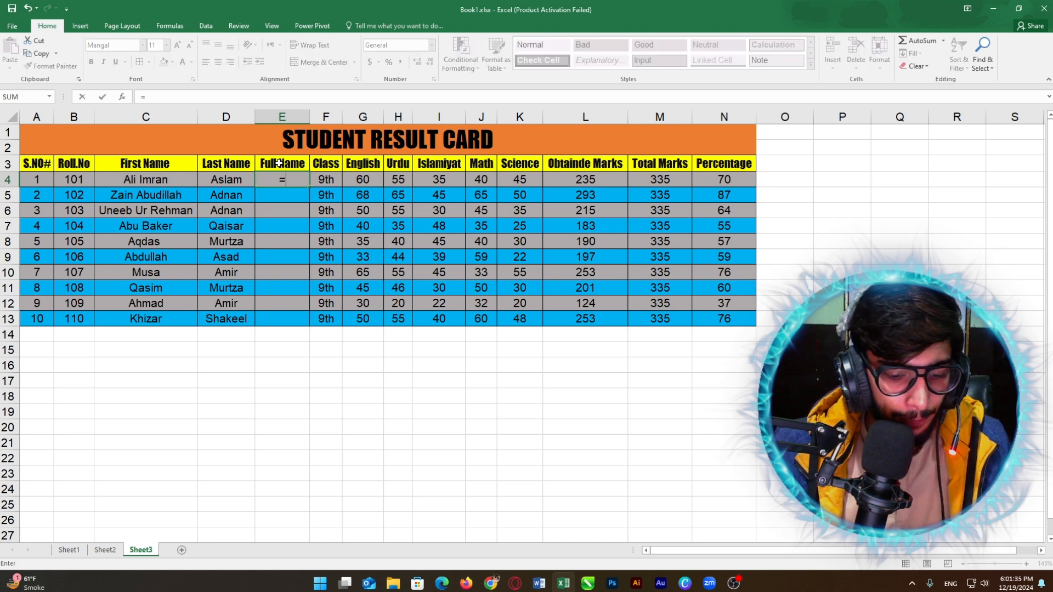
pyautogui.write('CONCATENATE')
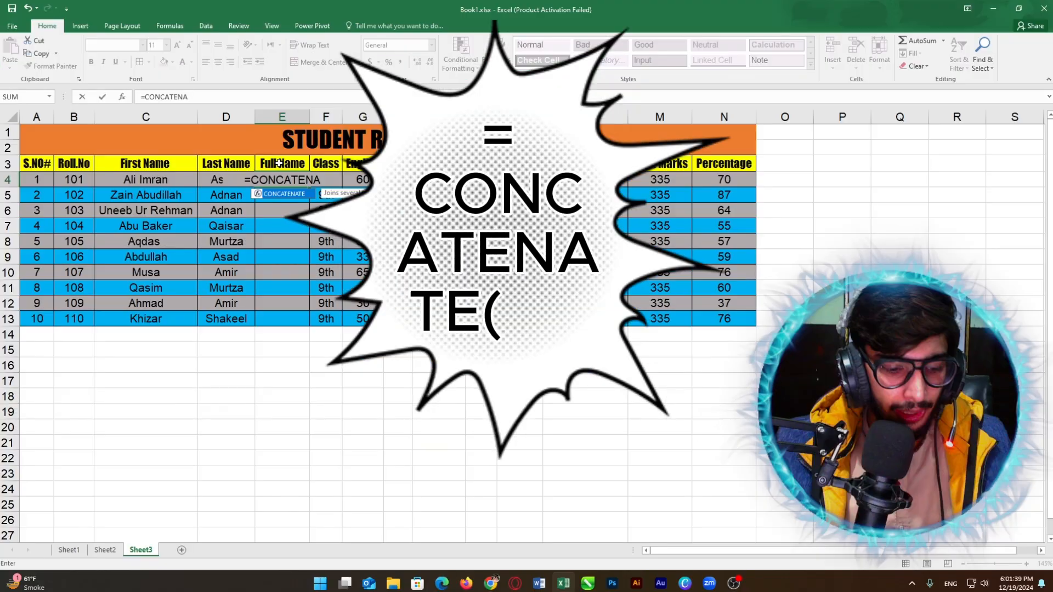
pyautogui.doubleClick(291, 194)
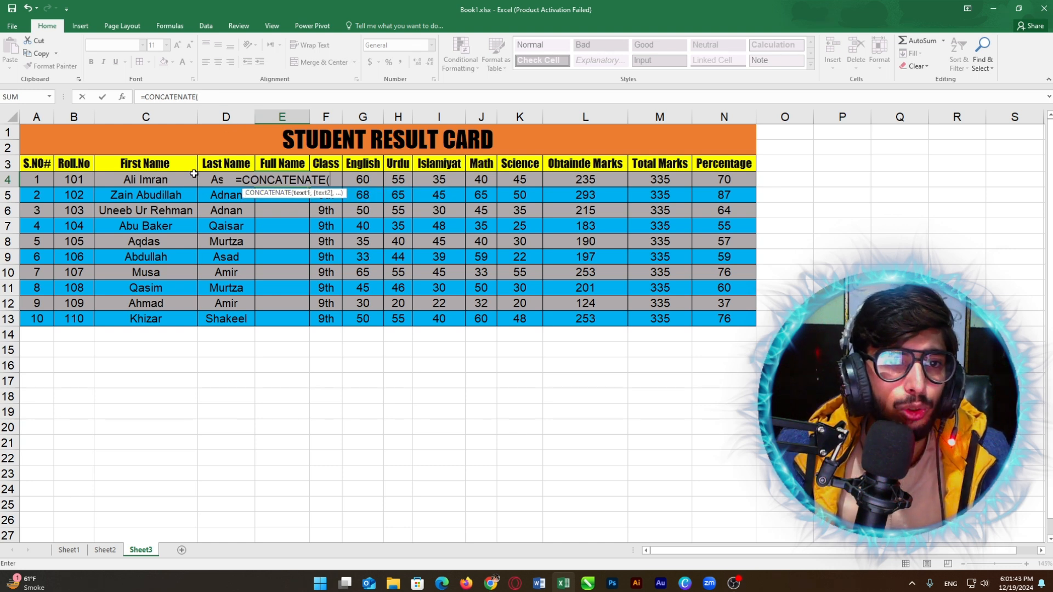
pyautogui.click(167, 179)
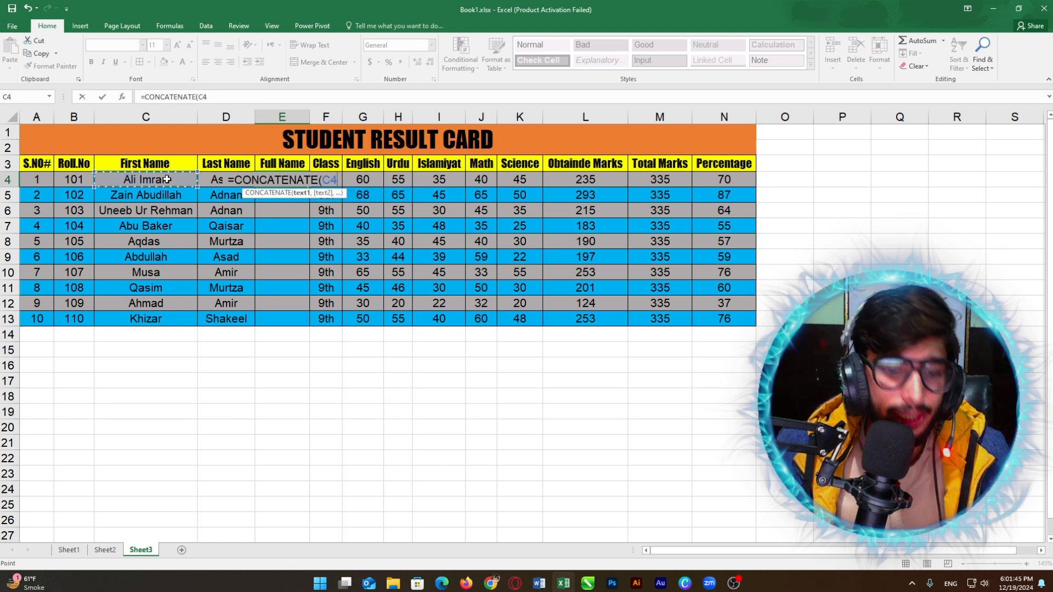
pyautogui.write(',')
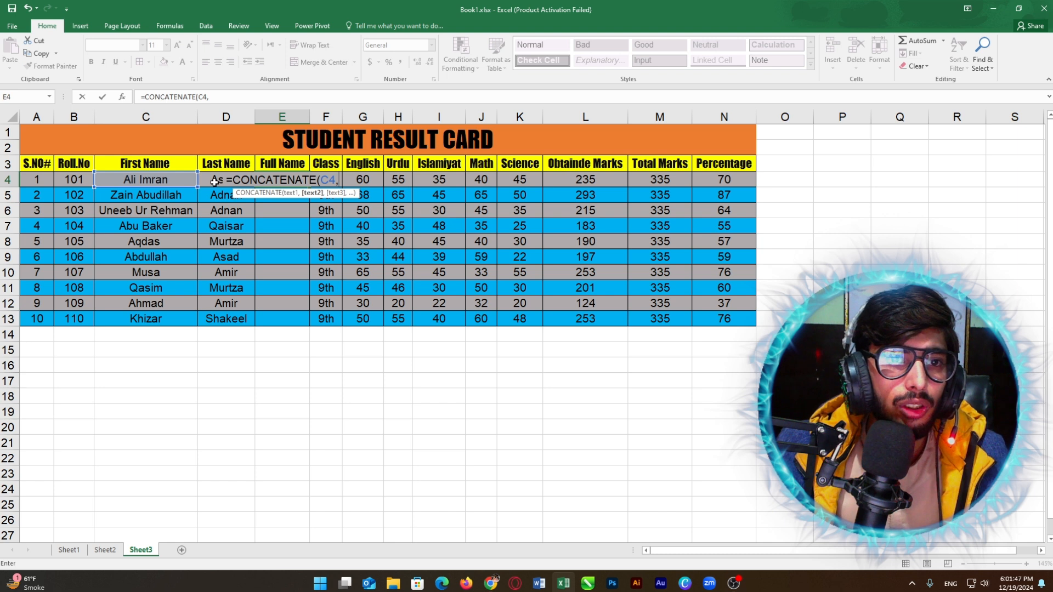
pyautogui.click(215, 181)
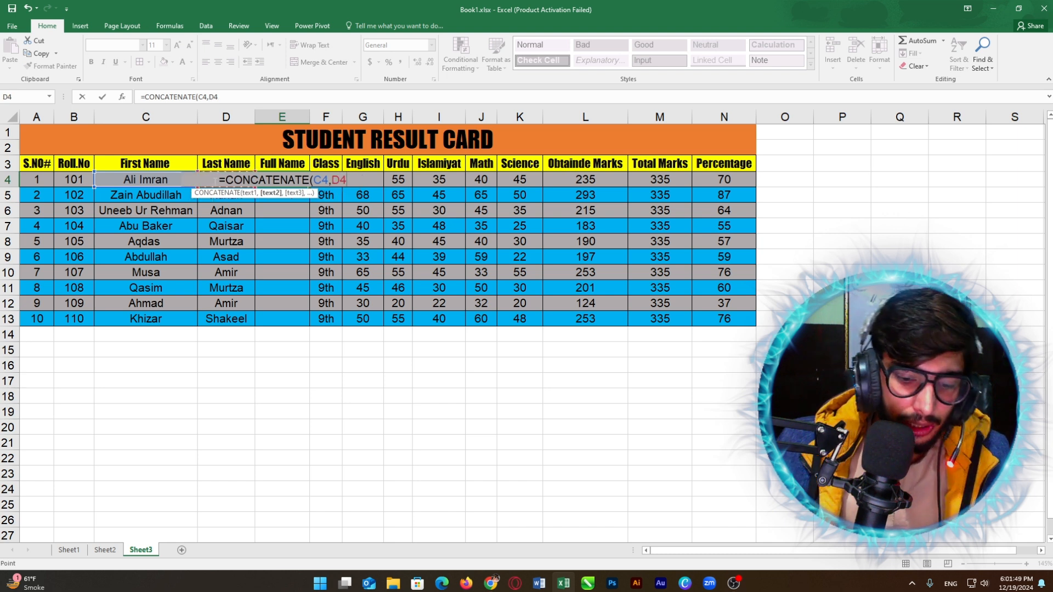
pyautogui.press('Return')
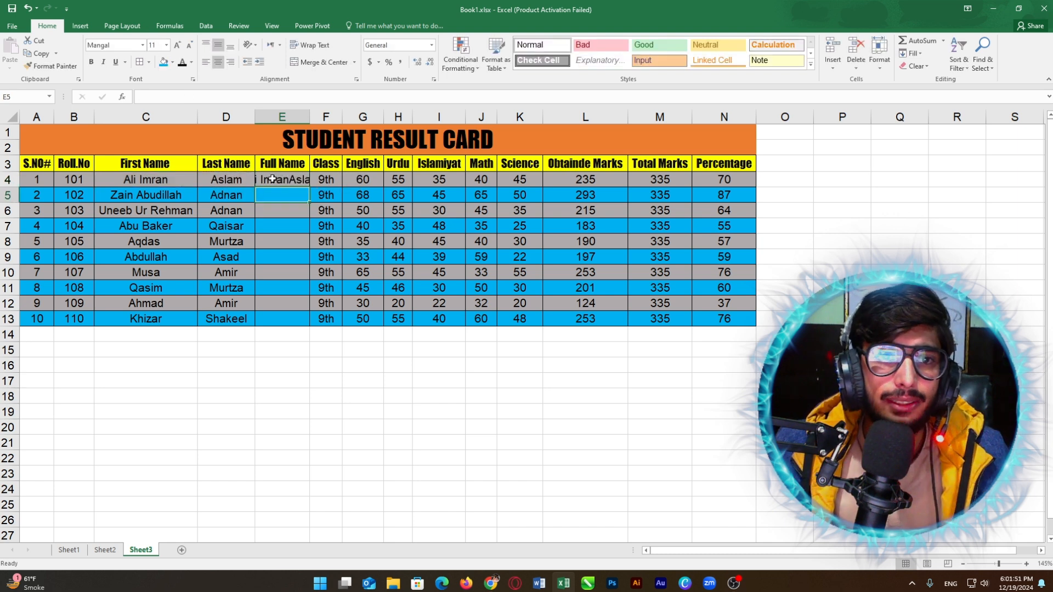
# Step: Autofit column E to fit the joined name and inspect E4's formula
pyautogui.doubleClick(311, 117)
pyautogui.click(311, 178)
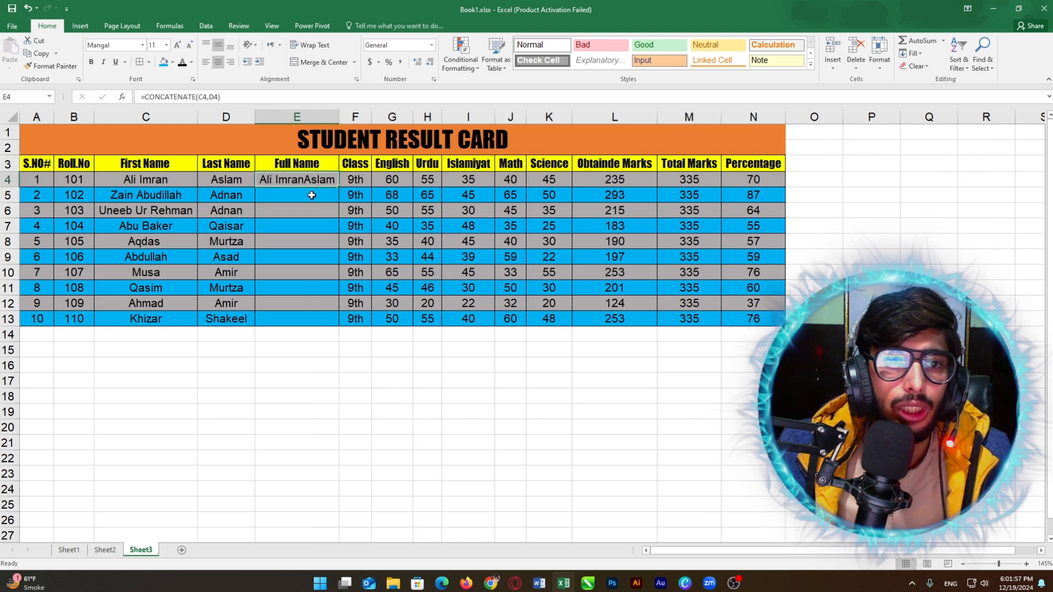
pyautogui.click(311, 195)
pyautogui.click(310, 179)
pyautogui.click(307, 194)
pyautogui.click(296, 178)
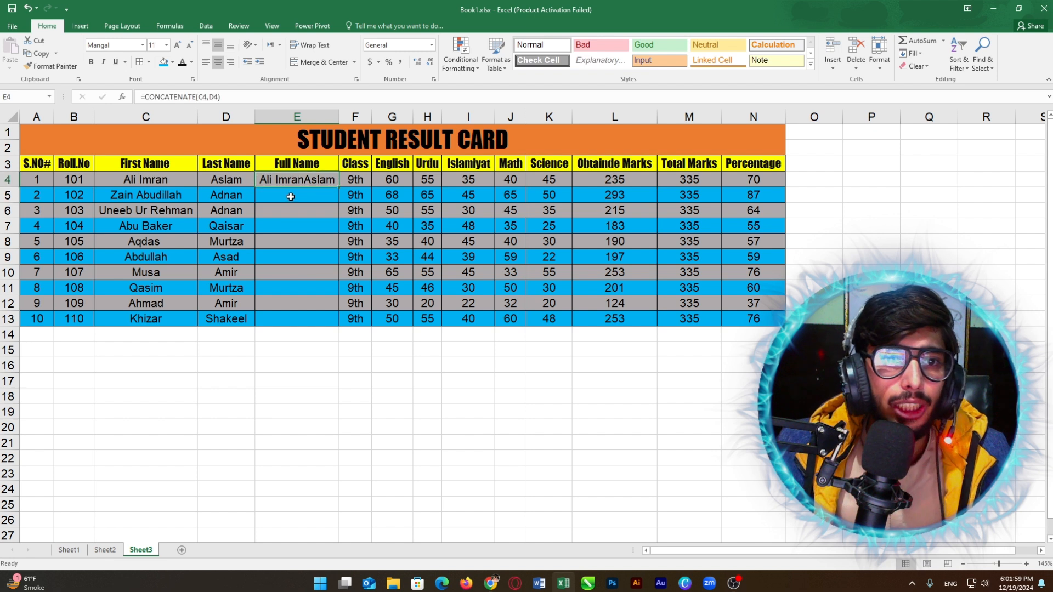
pyautogui.click(295, 198)
pyautogui.click(299, 180)
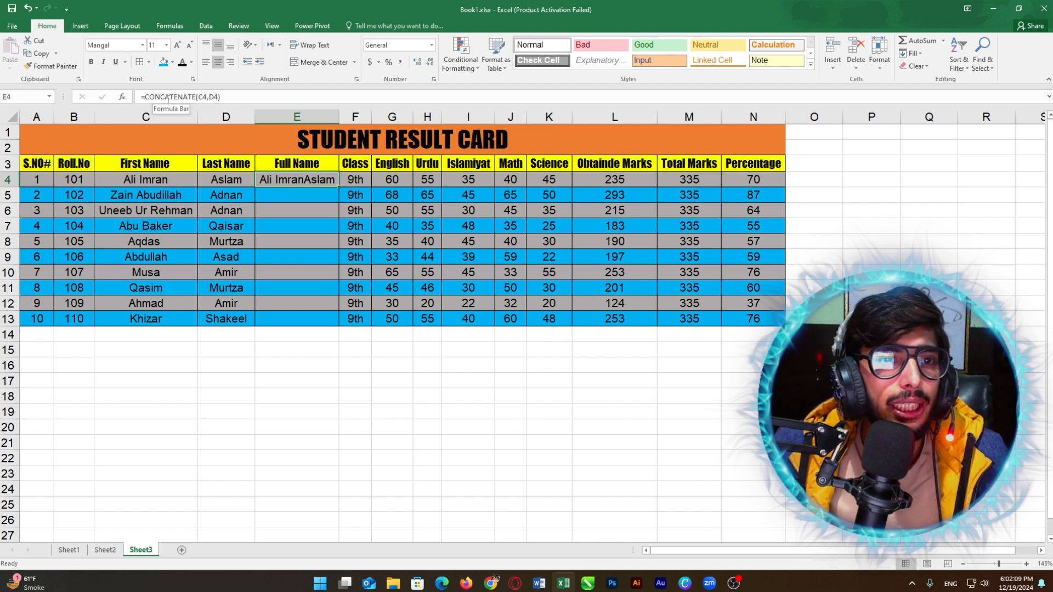
# Step: Add a quoted space separator between C4 and D4 in E4's CONCATENATE formula
pyautogui.click(209, 99)
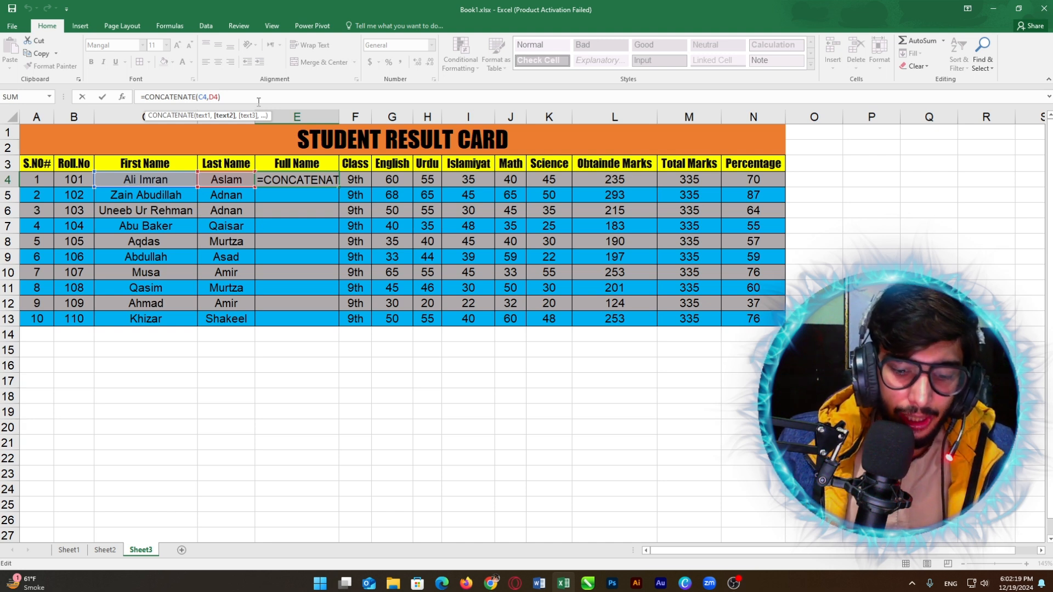
pyautogui.write('"')
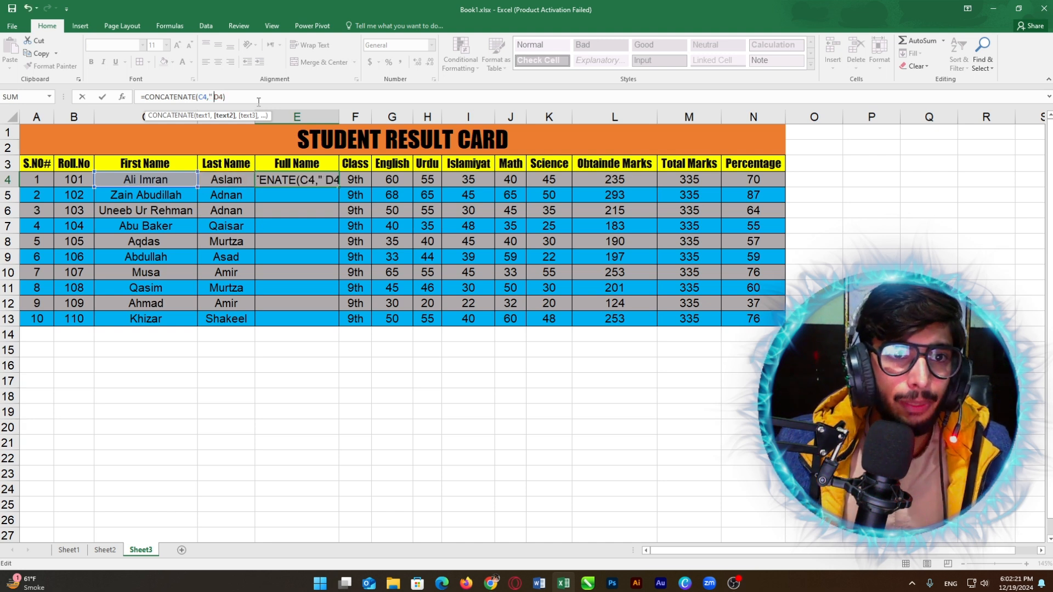
pyautogui.write('"')
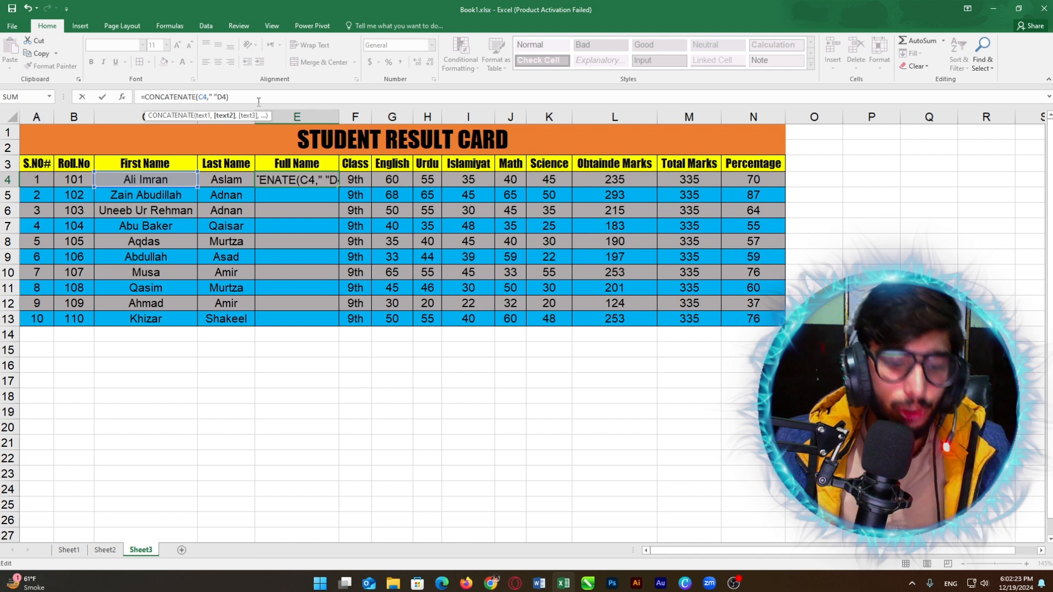
pyautogui.write(',')
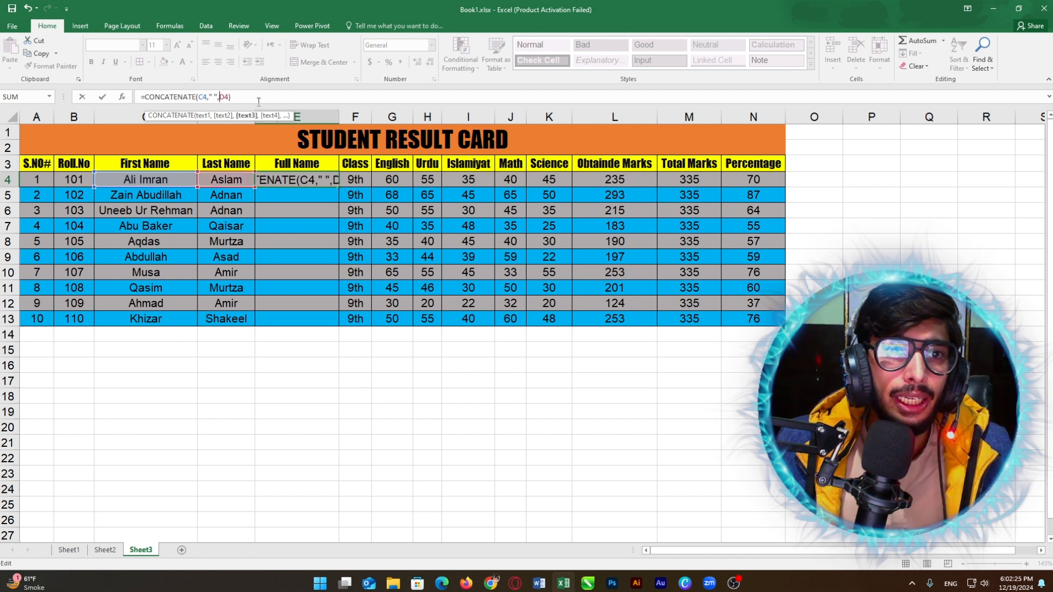
pyautogui.press('Return')
pyautogui.click(285, 179)
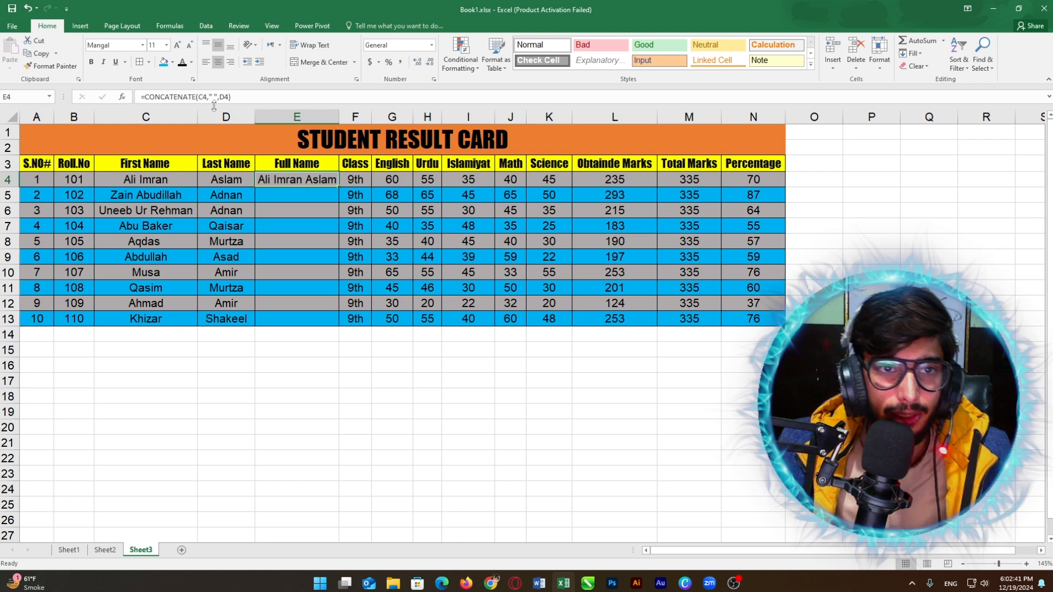
# Step: Correct the spaces between the quotes so E4 uses =CONCATENATE(C4," ",D4)
pyautogui.click(214, 96)
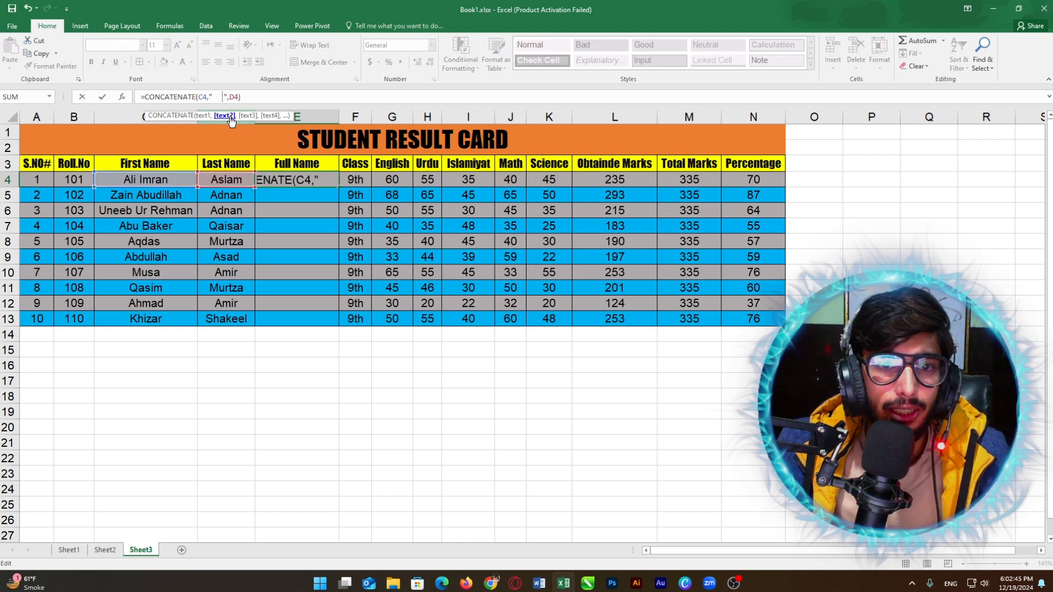
pyautogui.press('Return')
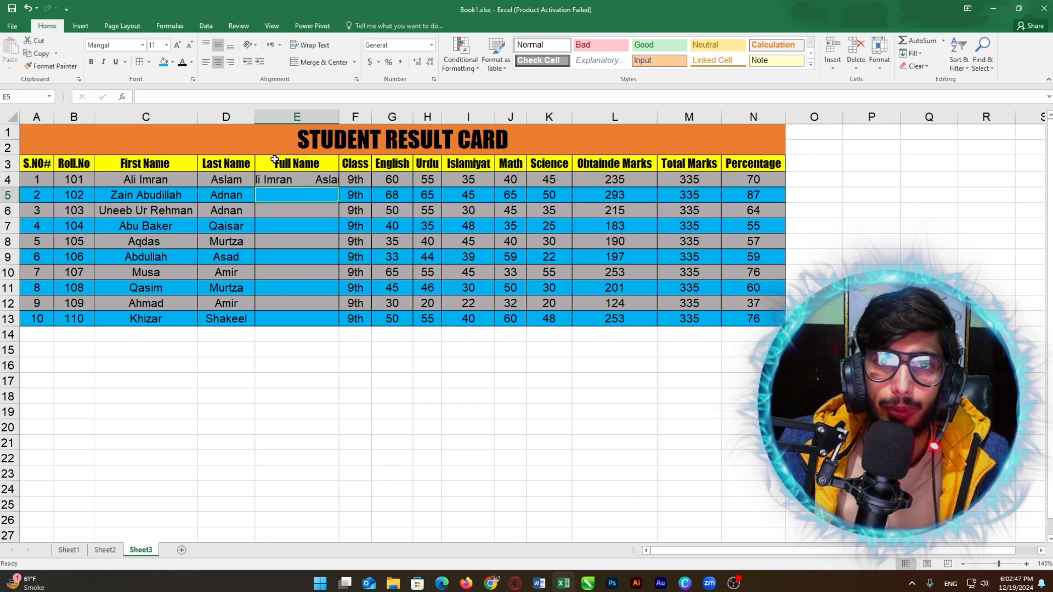
pyautogui.click(277, 182)
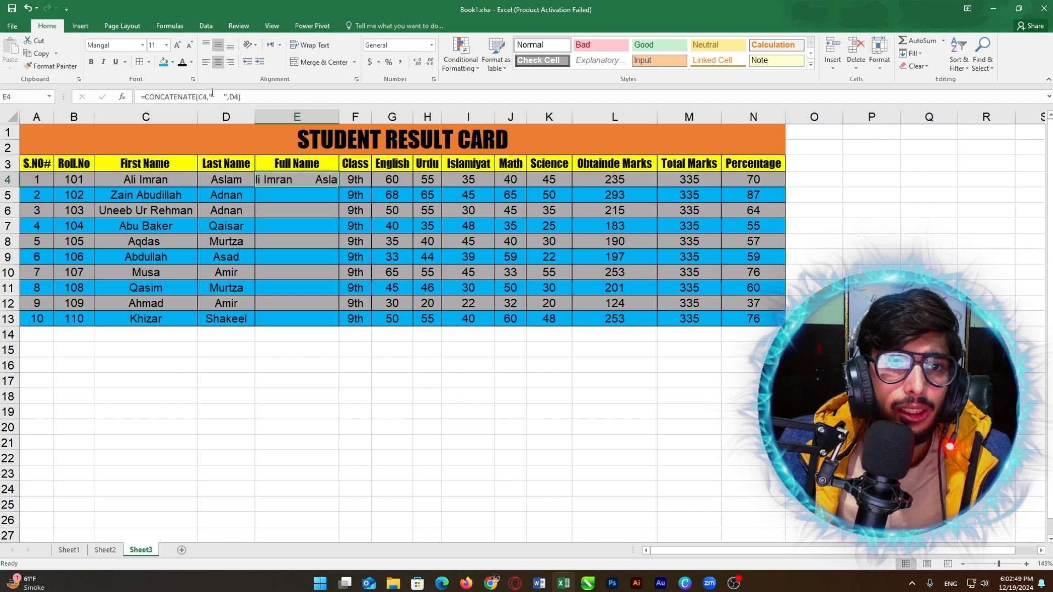
pyautogui.click(219, 96)
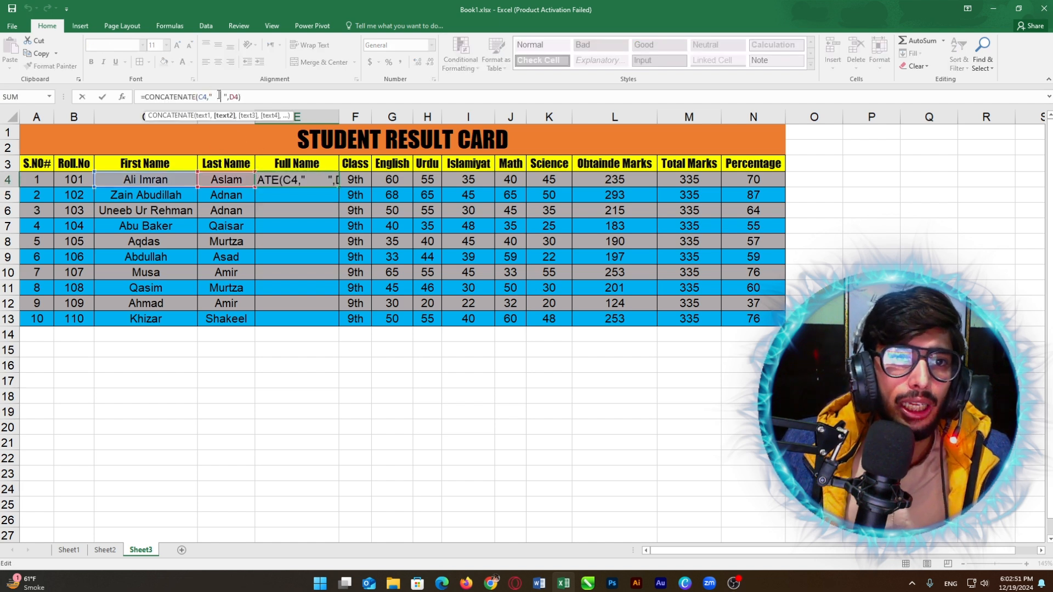
pyautogui.press('BackSpace')
pyautogui.press('BackSpace')
pyautogui.press('BackSpace')
pyautogui.press('BackSpace')
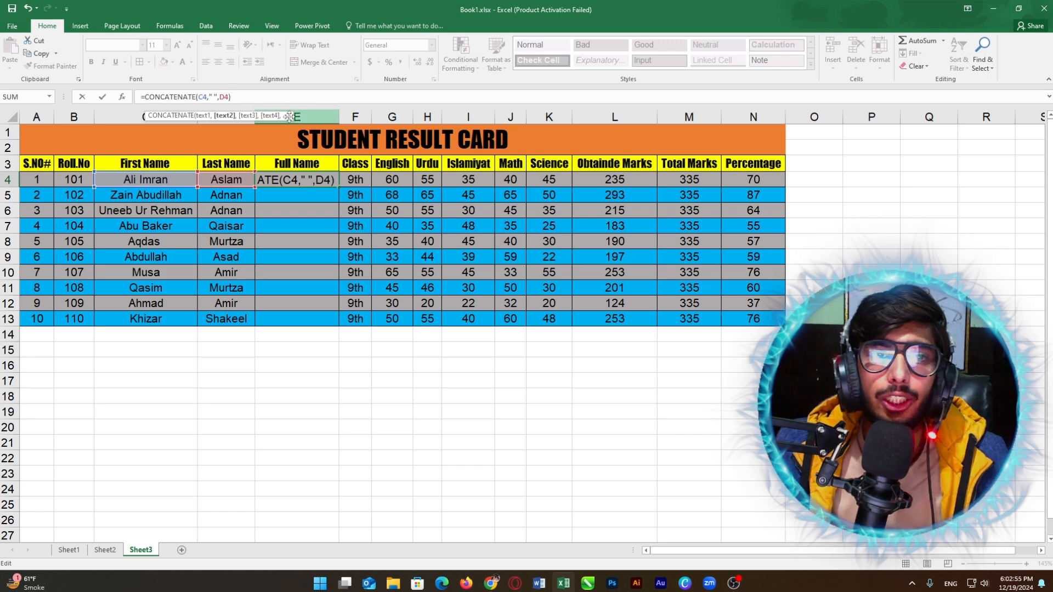
pyautogui.press('Return')
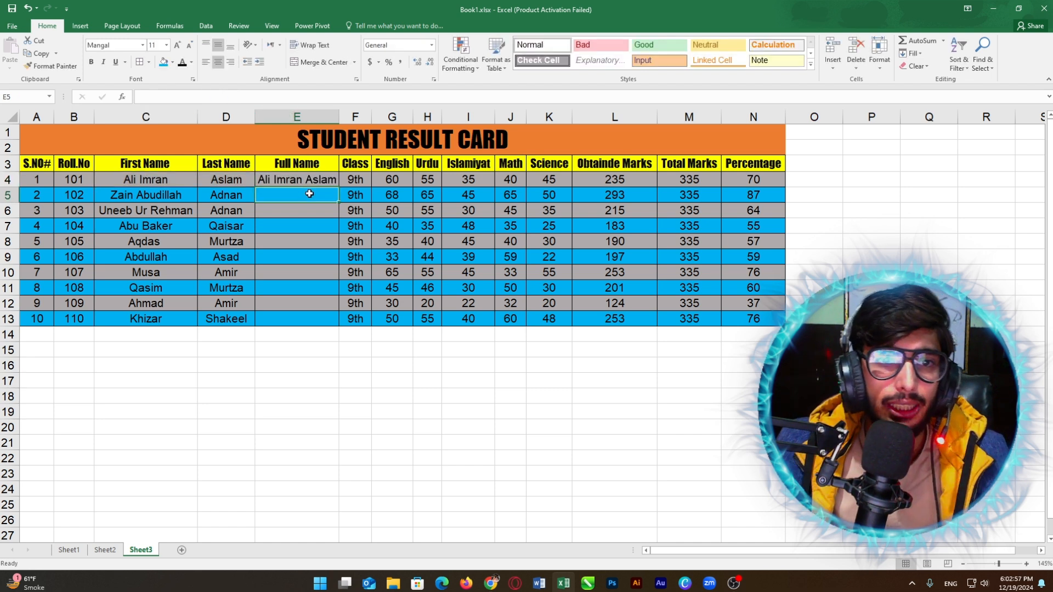
# Step: Fill the CONCATENATE formula from E4 down to E13 and autofit column E
pyautogui.click(309, 181)
pyautogui.click(308, 192)
pyautogui.click(308, 178)
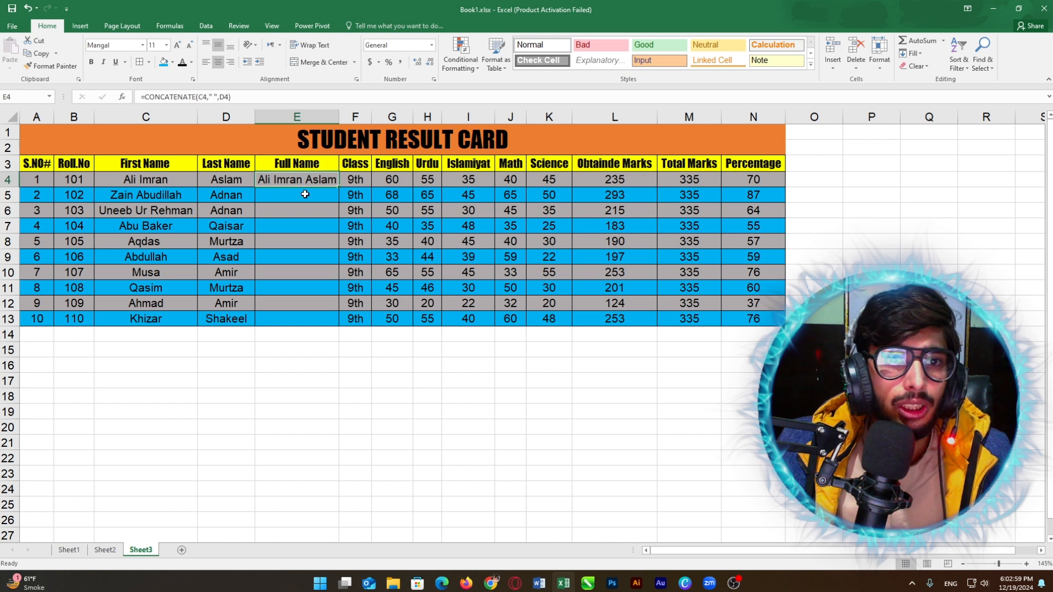
pyautogui.click(304, 193)
pyautogui.click(304, 182)
pyautogui.click(301, 193)
pyautogui.click(300, 183)
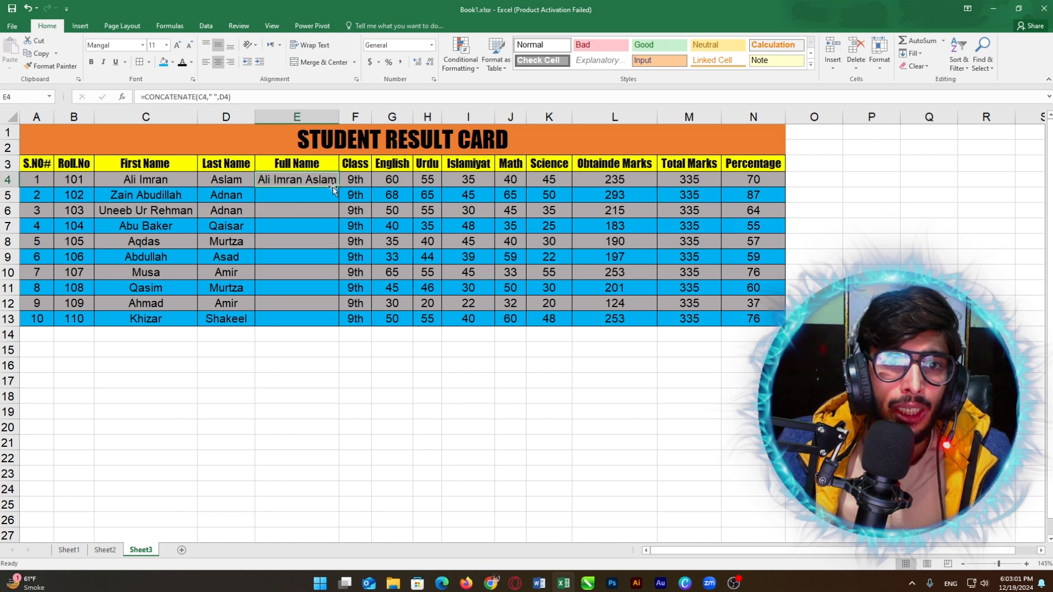
pyautogui.moveTo(338, 187); pyautogui.dragTo(343, 319)
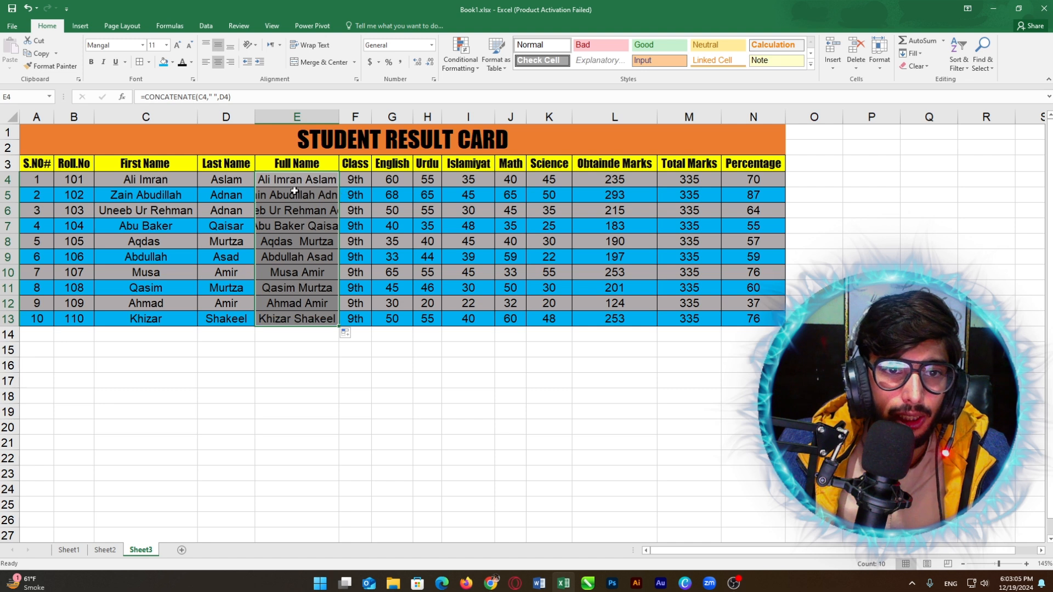
pyautogui.doubleClick(339, 114)
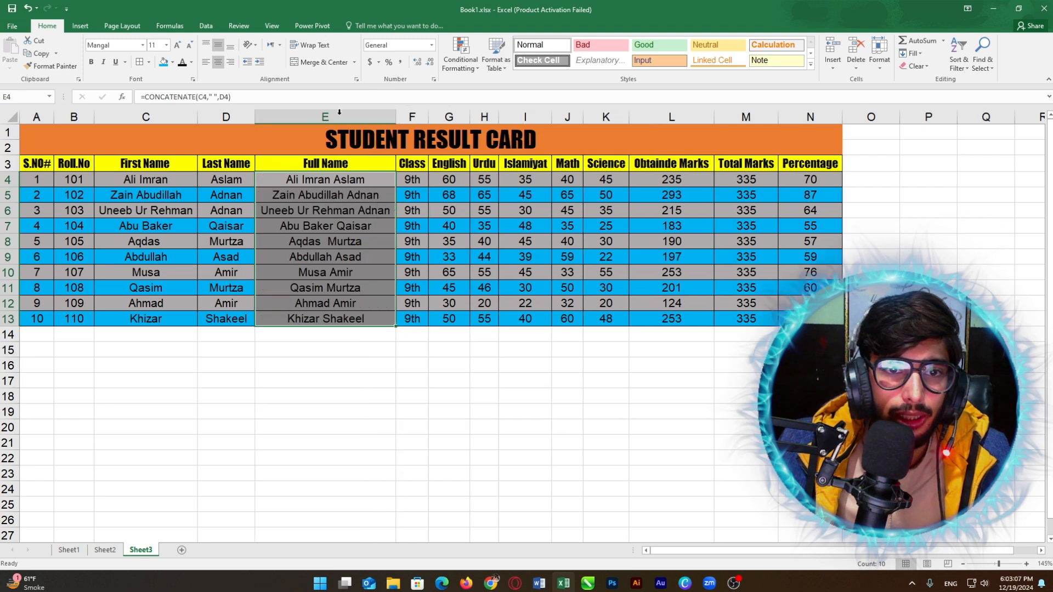
# Step: Shade Full Name cells E5, E7, E9, E11 and E13 blue to match the row banding
pyautogui.click(348, 225)
pyautogui.click(340, 196)
pyautogui.click(163, 62)
pyautogui.click(288, 226)
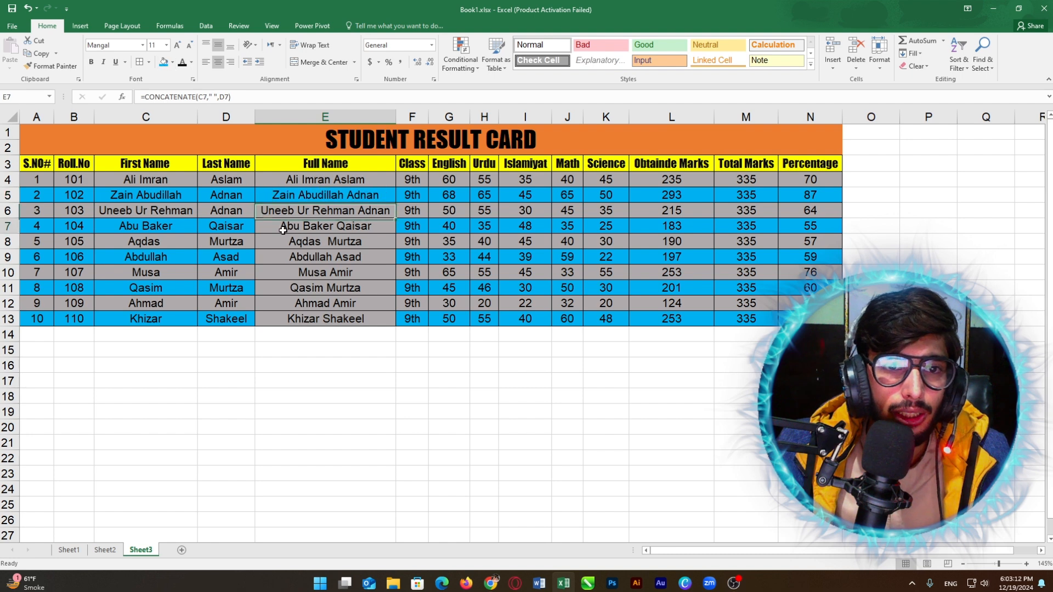
pyautogui.click(163, 62)
pyautogui.click(302, 257)
pyautogui.click(163, 62)
pyautogui.click(302, 288)
pyautogui.click(163, 62)
pyautogui.click(707, 238)
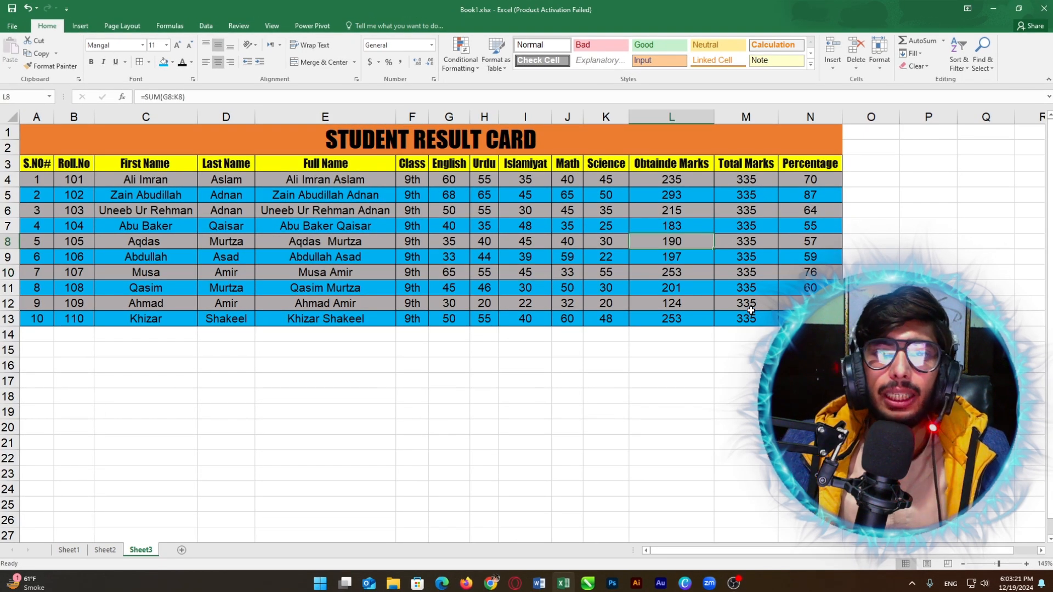
pyautogui.moveTo(751, 304); pyautogui.dragTo(111, 159)
pyautogui.click(365, 216)
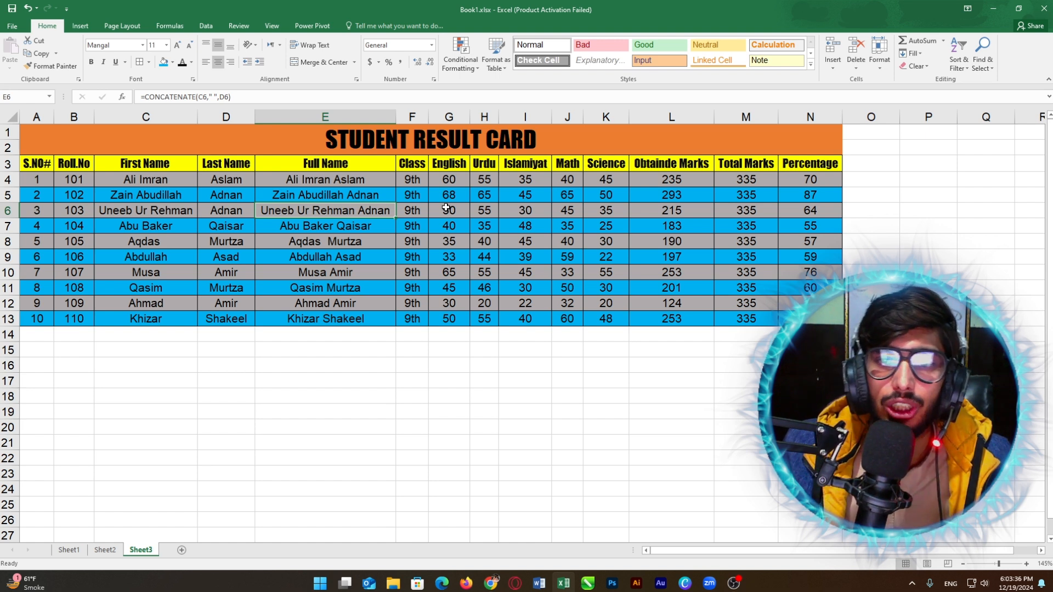
pyautogui.click(530, 243)
pyautogui.click(478, 169)
pyautogui.click(416, 243)
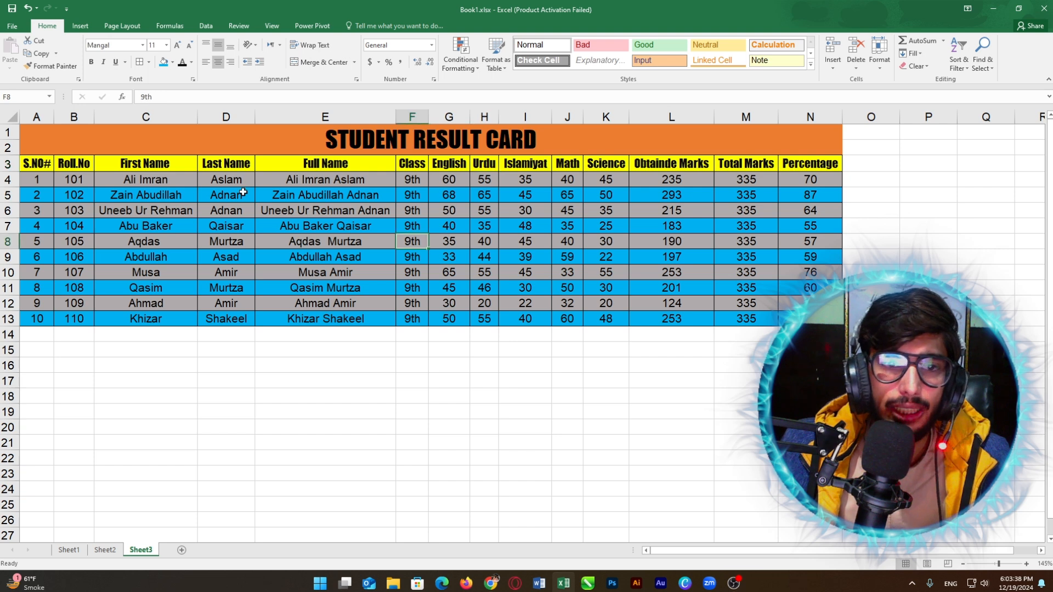
pyautogui.click(227, 166)
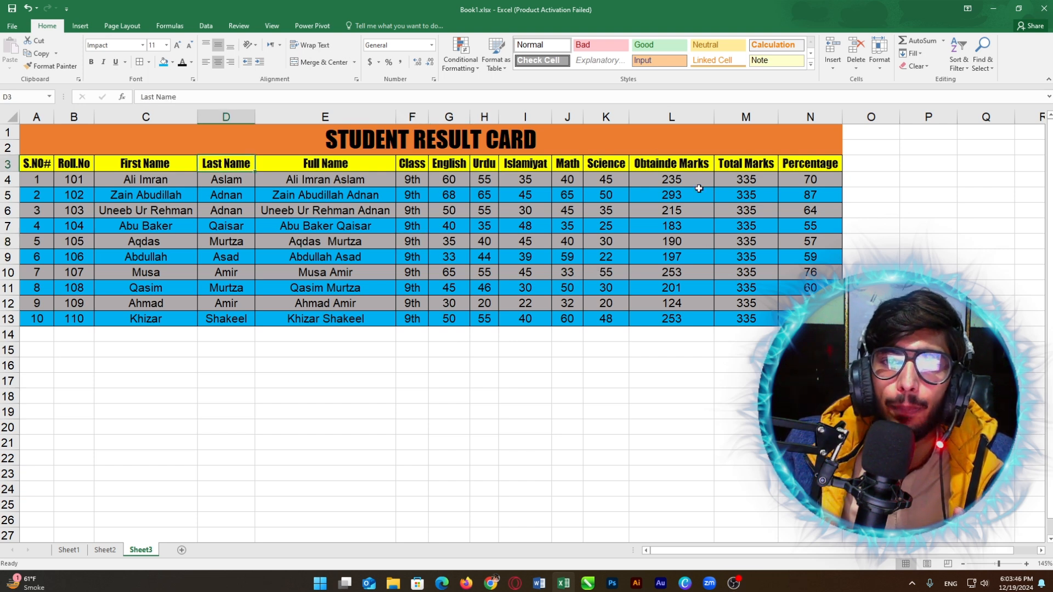
pyautogui.click(666, 208)
pyautogui.click(348, 185)
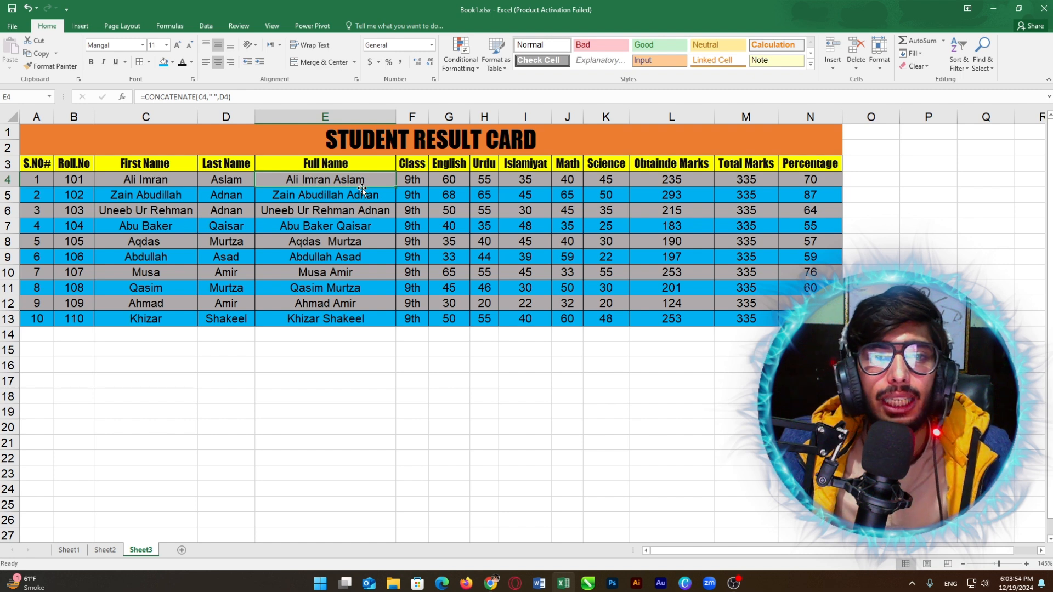
pyautogui.click(510, 209)
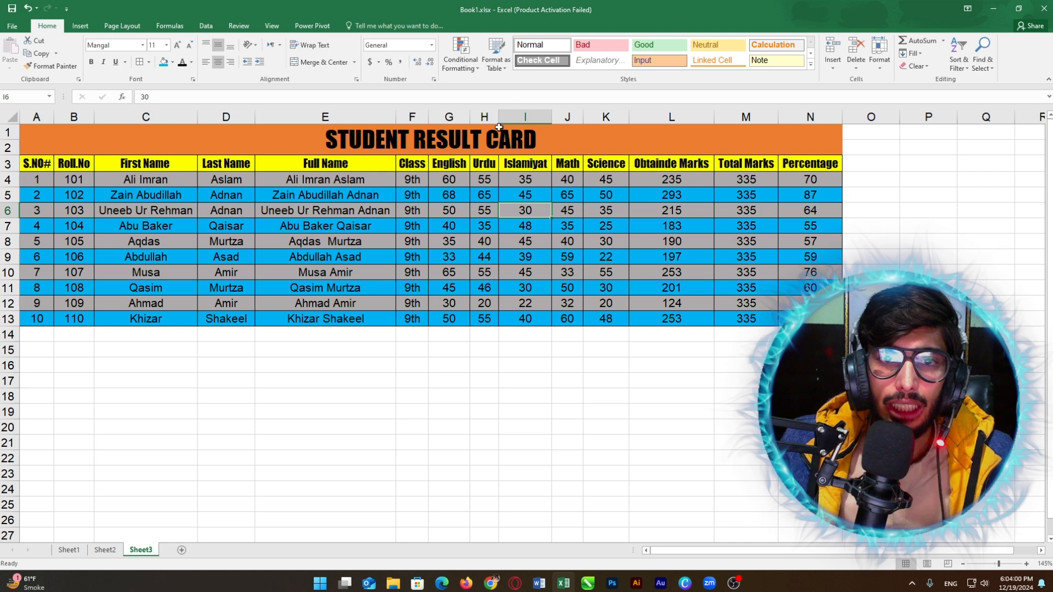
pyautogui.click(553, 132)
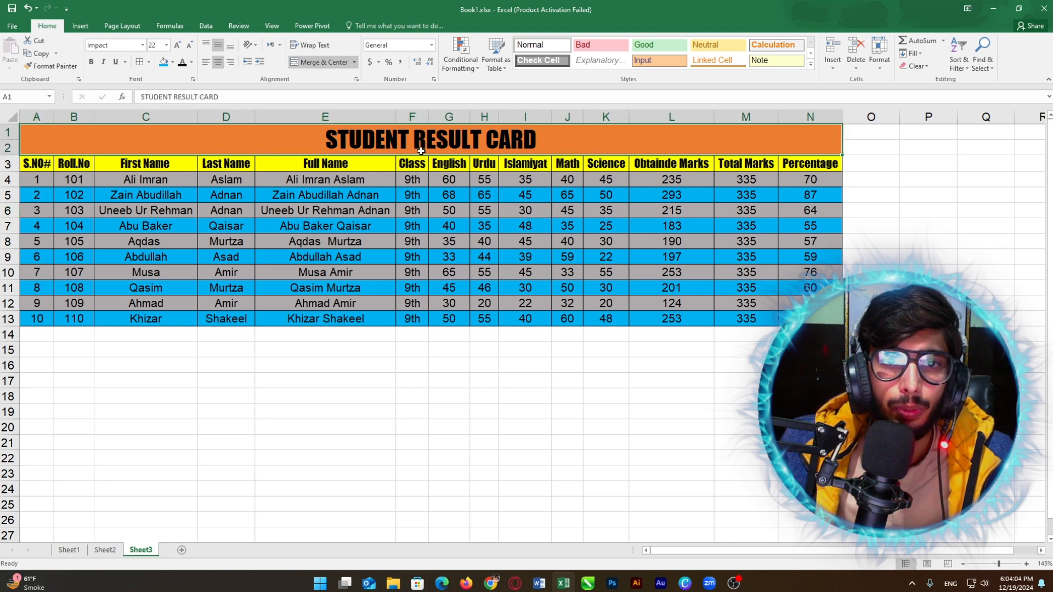
pyautogui.click(702, 195)
pyautogui.click(590, 196)
pyautogui.click(606, 272)
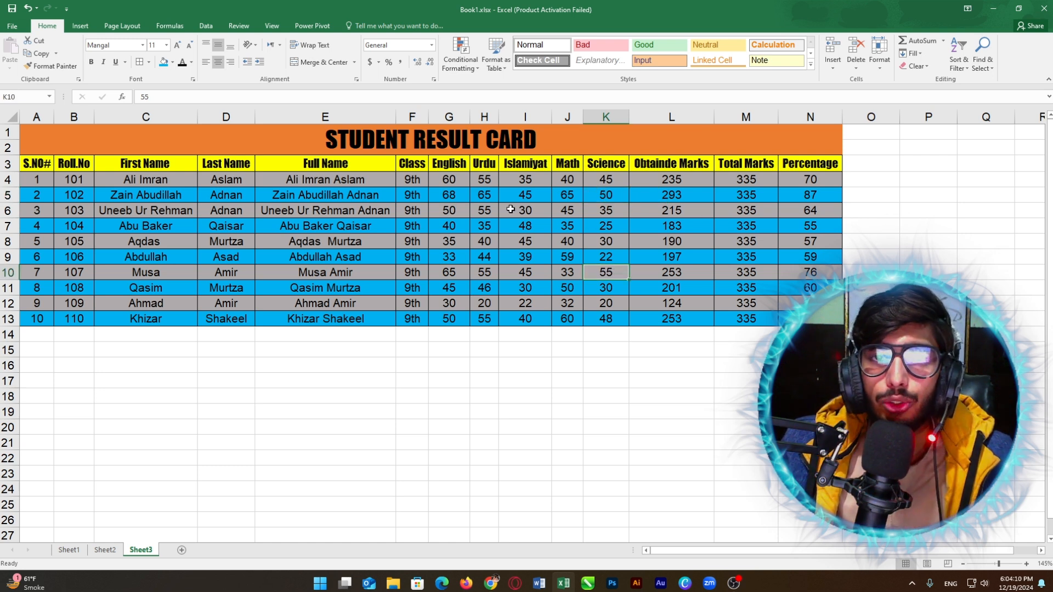
pyautogui.click(370, 228)
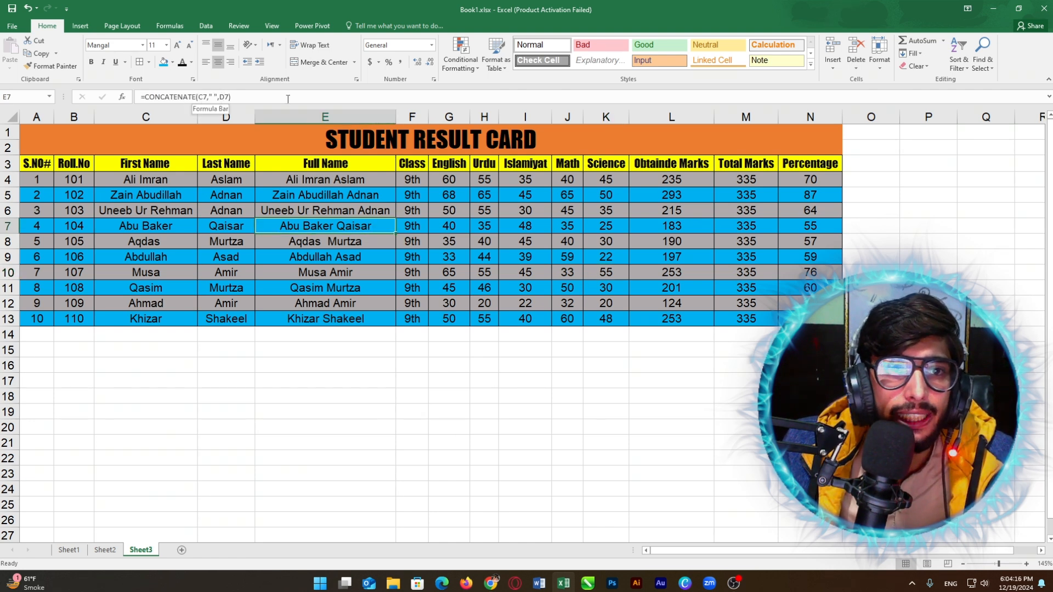
pyautogui.click(810, 180)
pyautogui.doubleClick(810, 179)
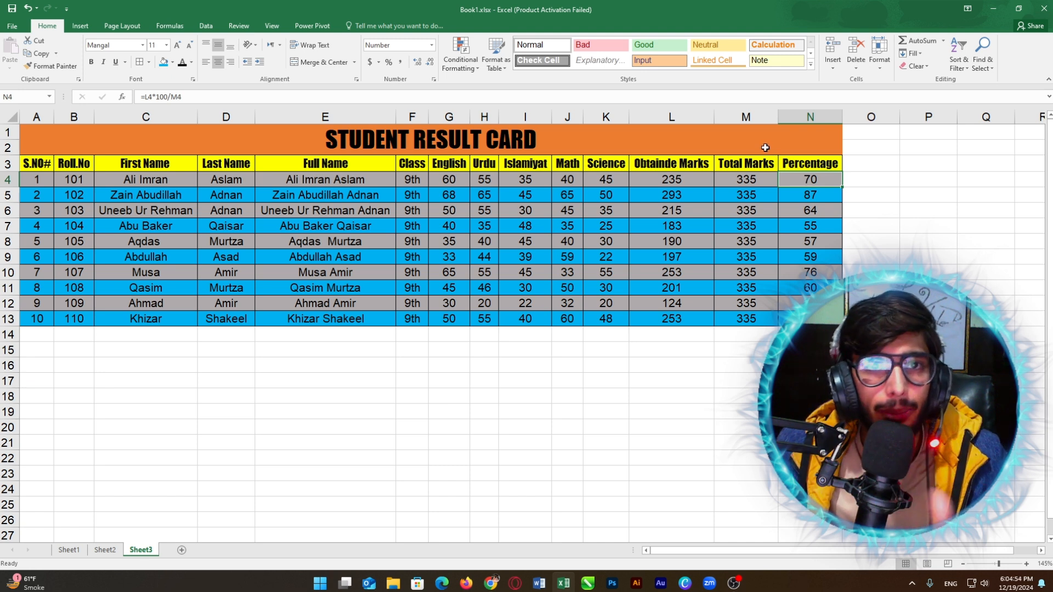
pyautogui.click(746, 199)
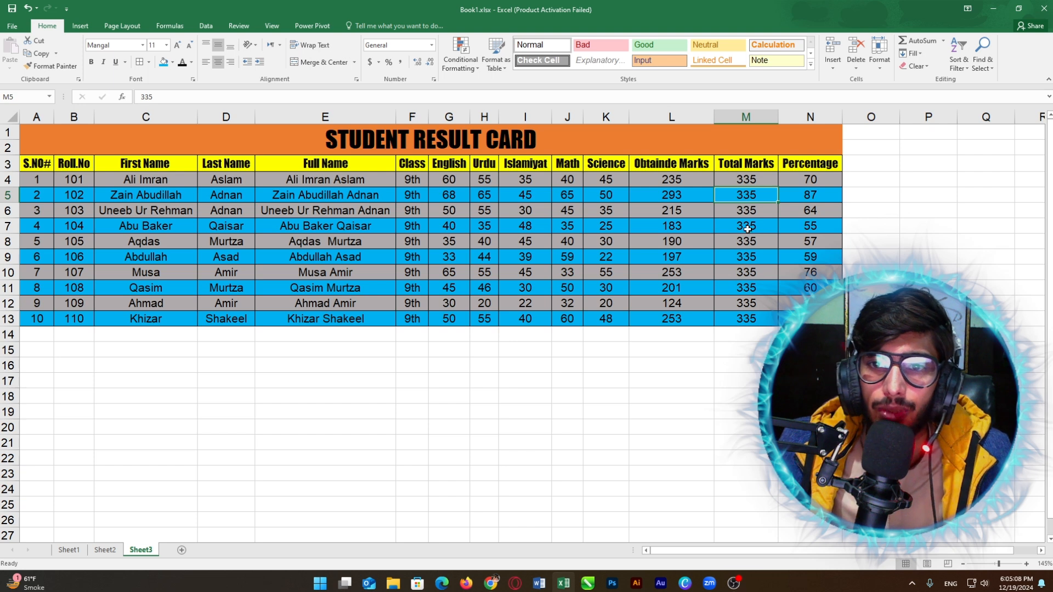
pyautogui.click(675, 201)
pyautogui.hotkey('alt', '=')
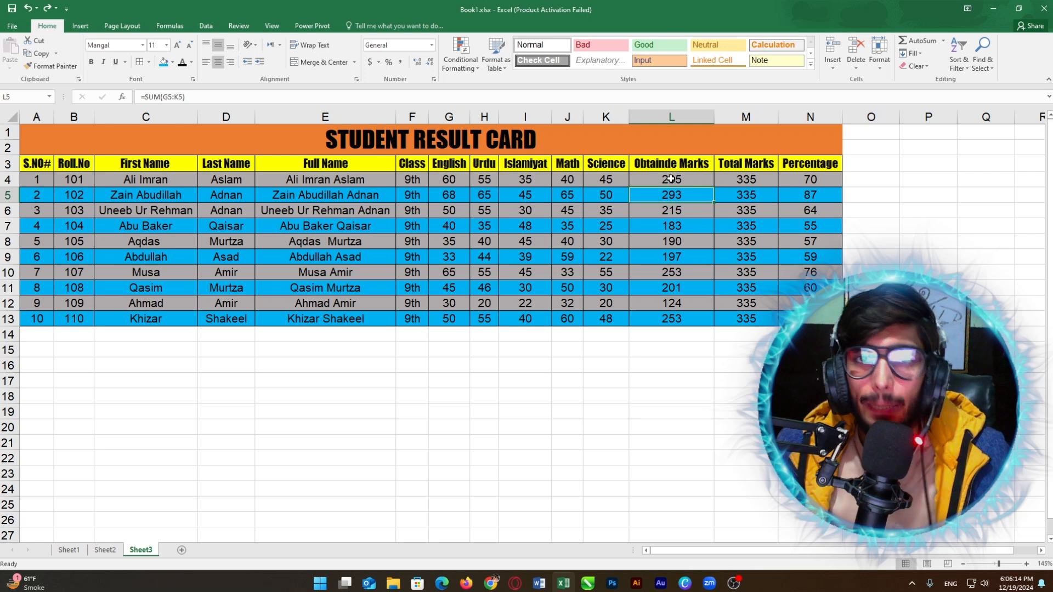
pyautogui.click(677, 166)
pyautogui.click(664, 146)
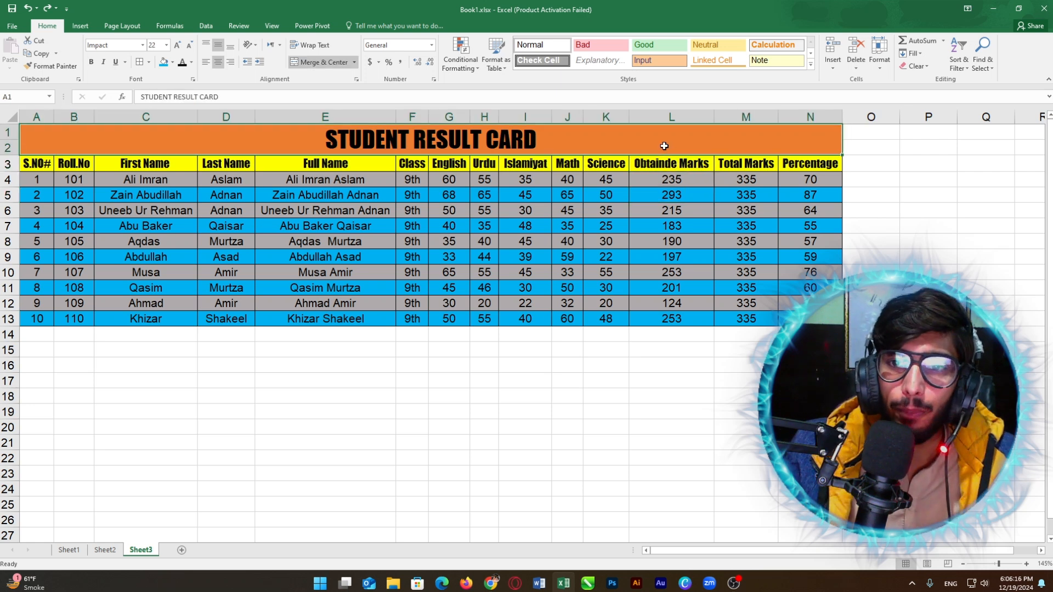